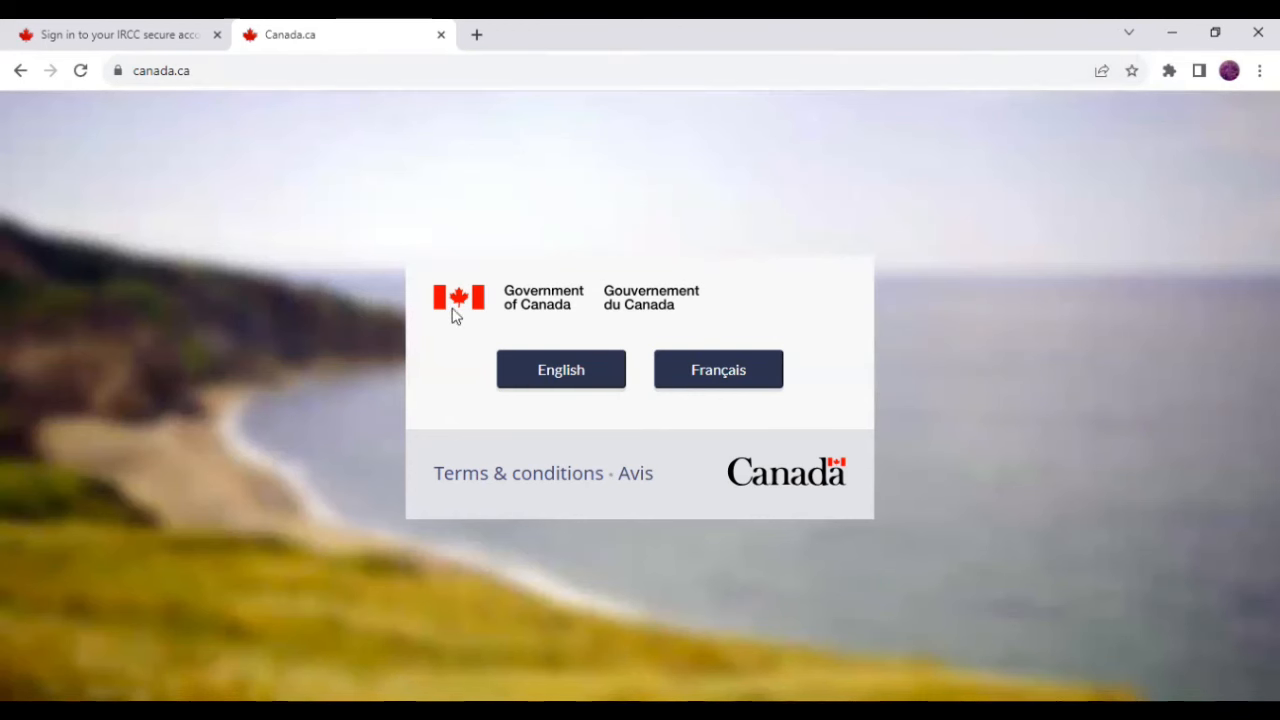
# Switch Canada.ca to English and go to the Immigration and citizenship page's topic sections.
pyautogui.click(559, 388)
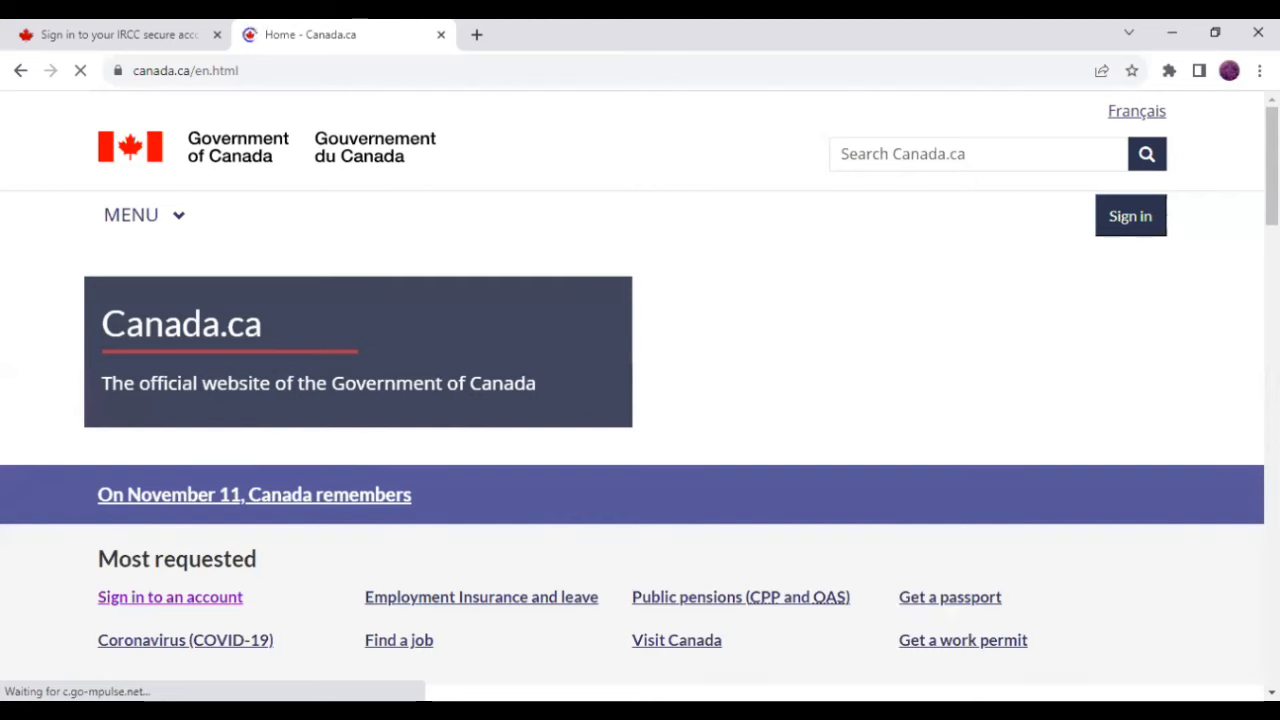
pyautogui.scroll(-4, 640, 400)
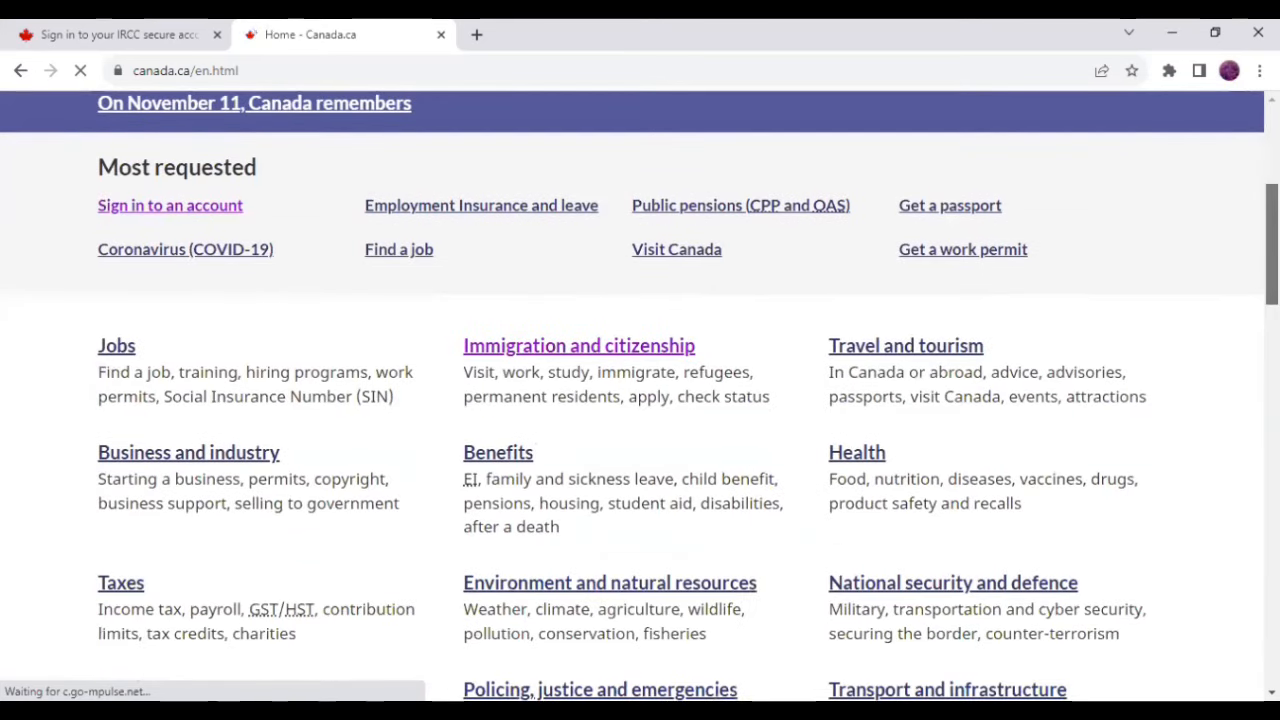
pyautogui.click(538, 353)
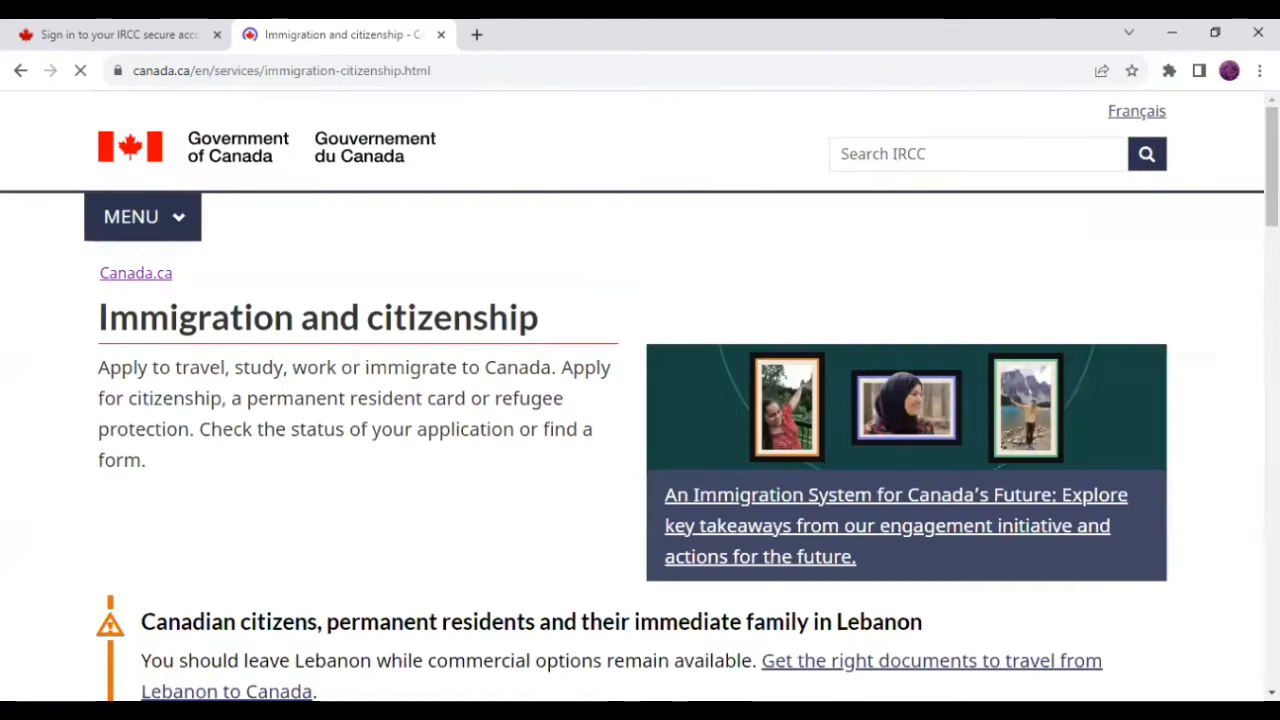
pyautogui.scroll(-5, 640, 400)
pyautogui.scroll(-2, 720, 271)
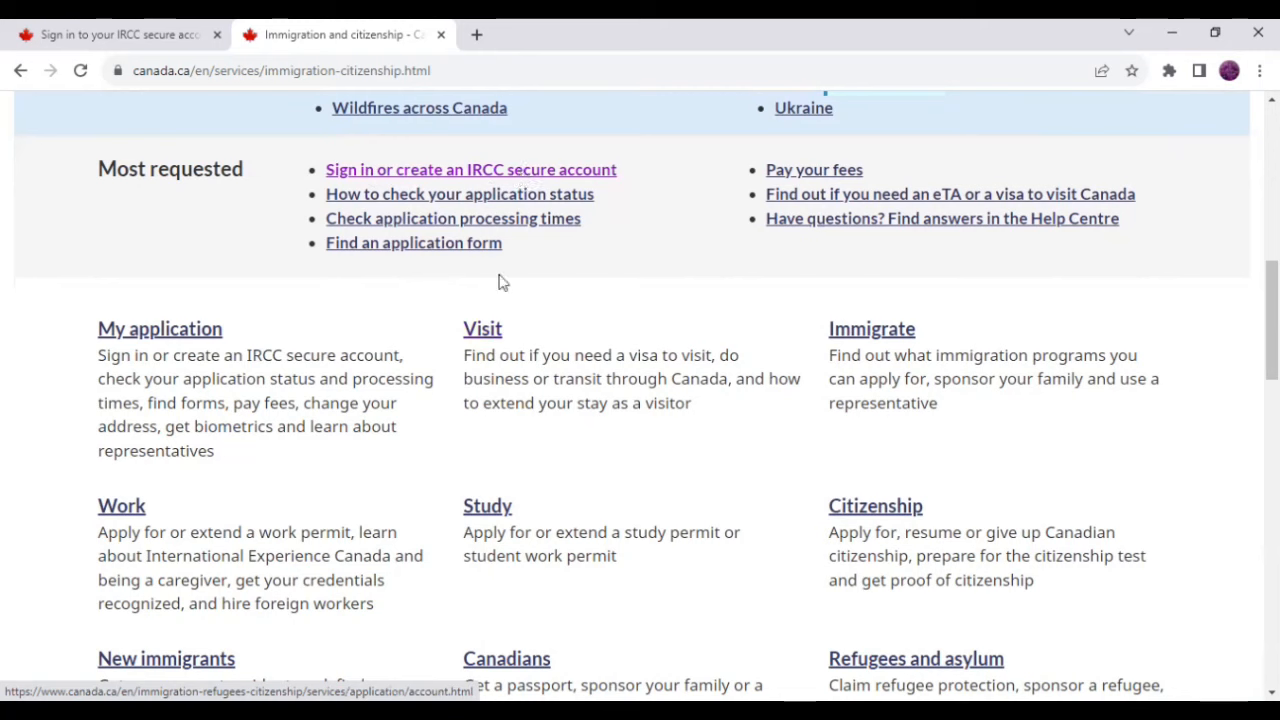
# Go from the Visit section to the Apply for a visitor visa overview page.
pyautogui.click(487, 338)
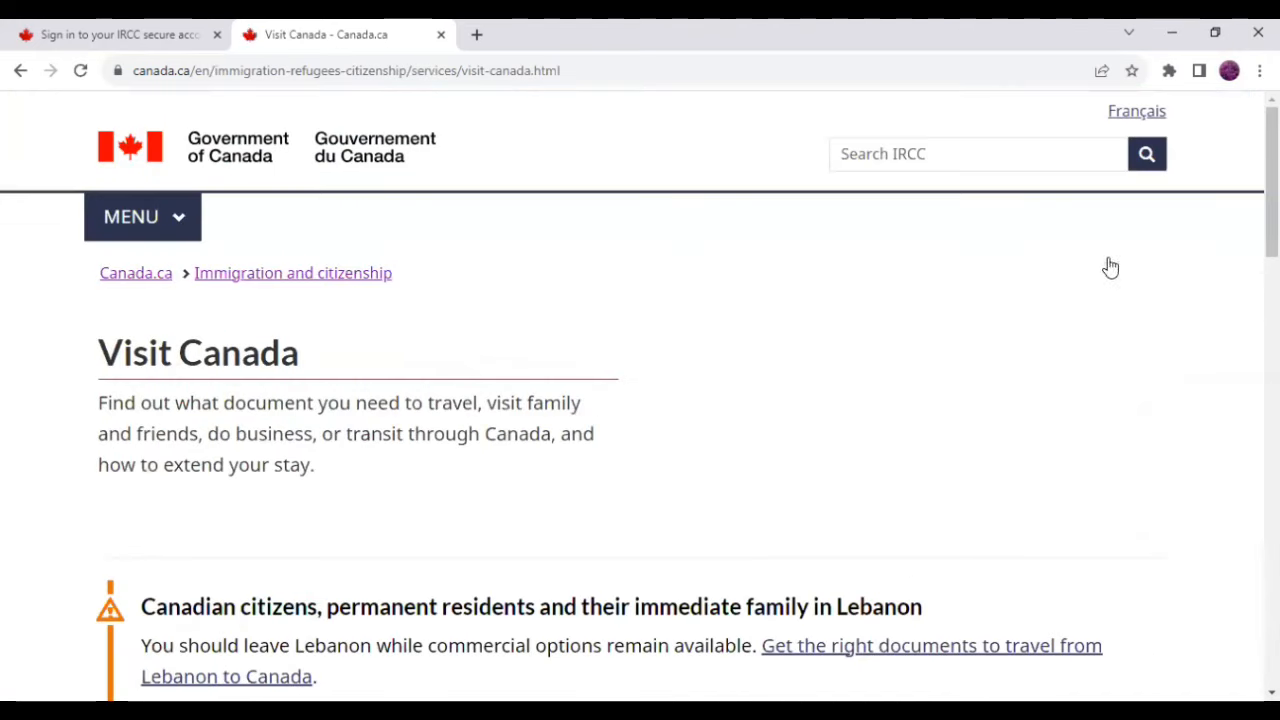
pyautogui.scroll(-5, 640, 396)
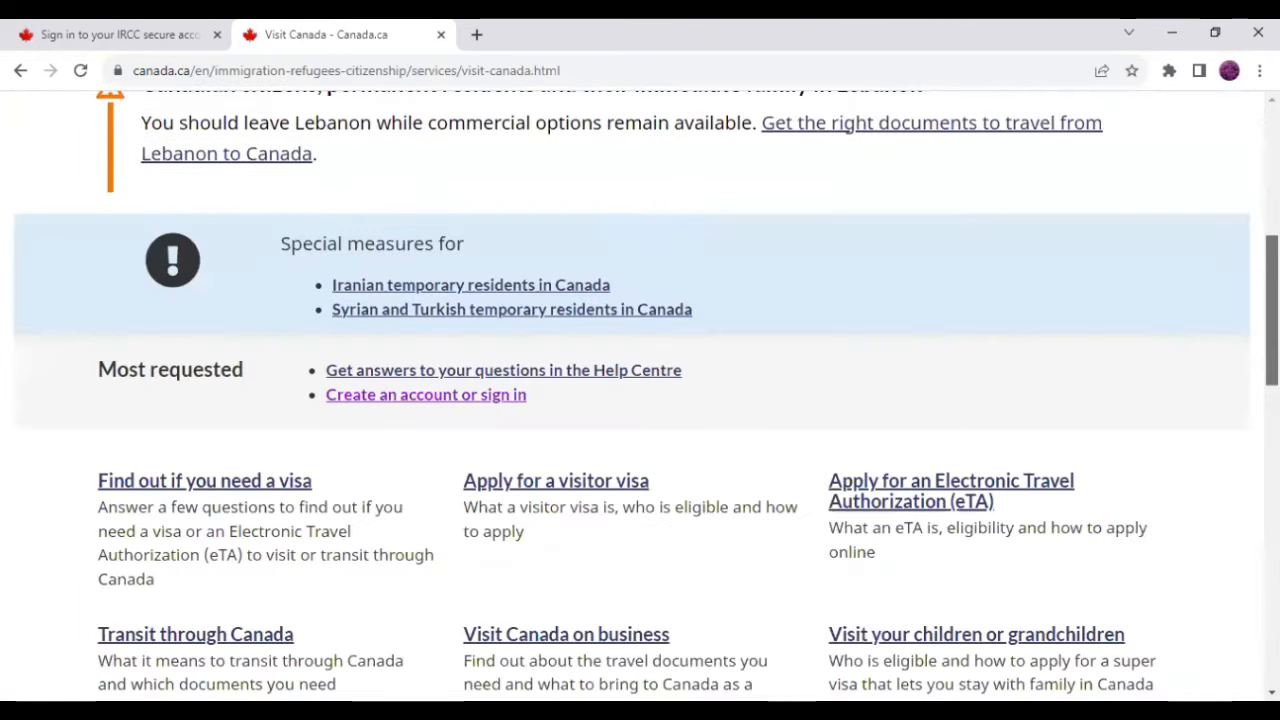
pyautogui.scroll(-1, 640, 396)
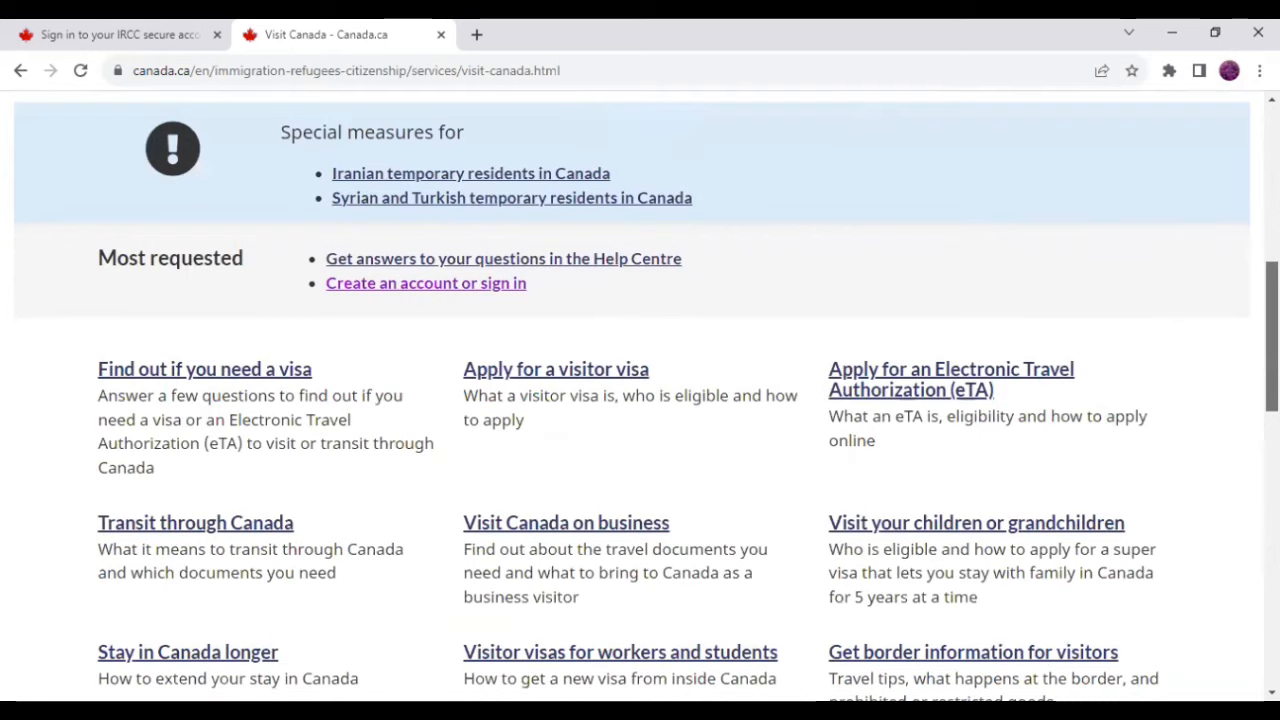
pyautogui.scroll(-1, 631, 366)
pyautogui.click(631, 366)
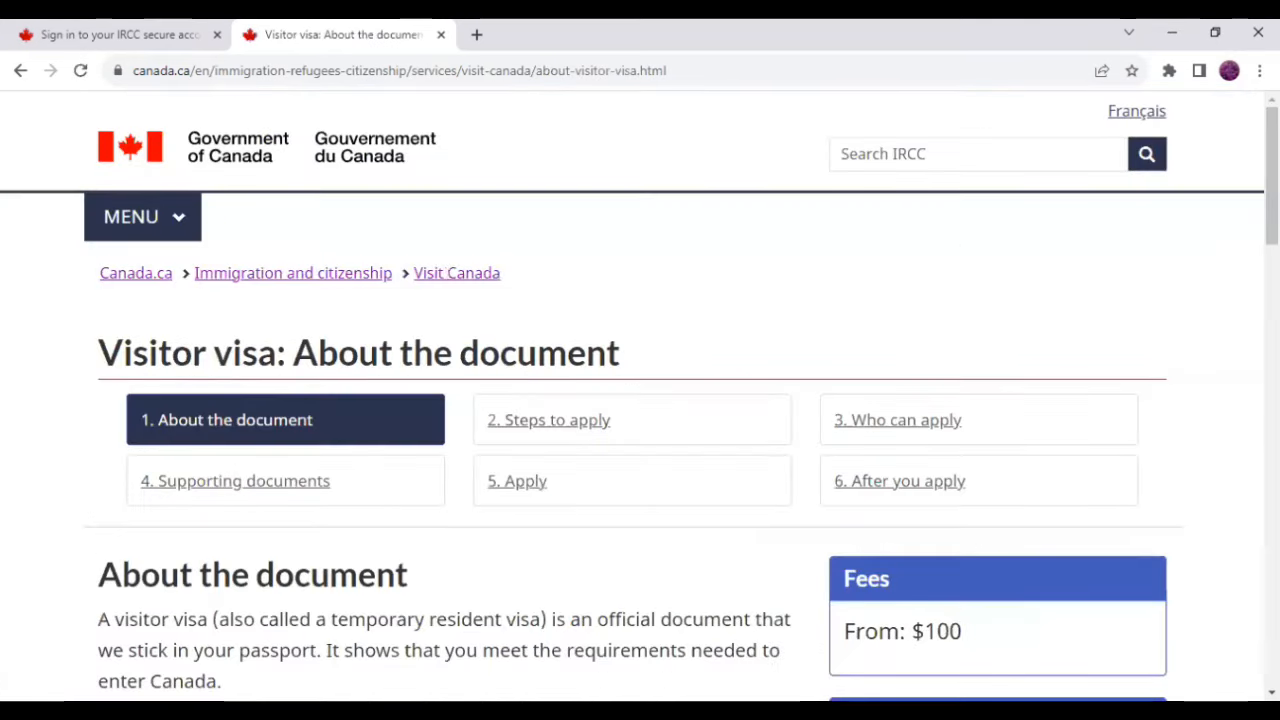
pyautogui.scroll(-6, 640, 396)
pyautogui.scroll(-4, 640, 396)
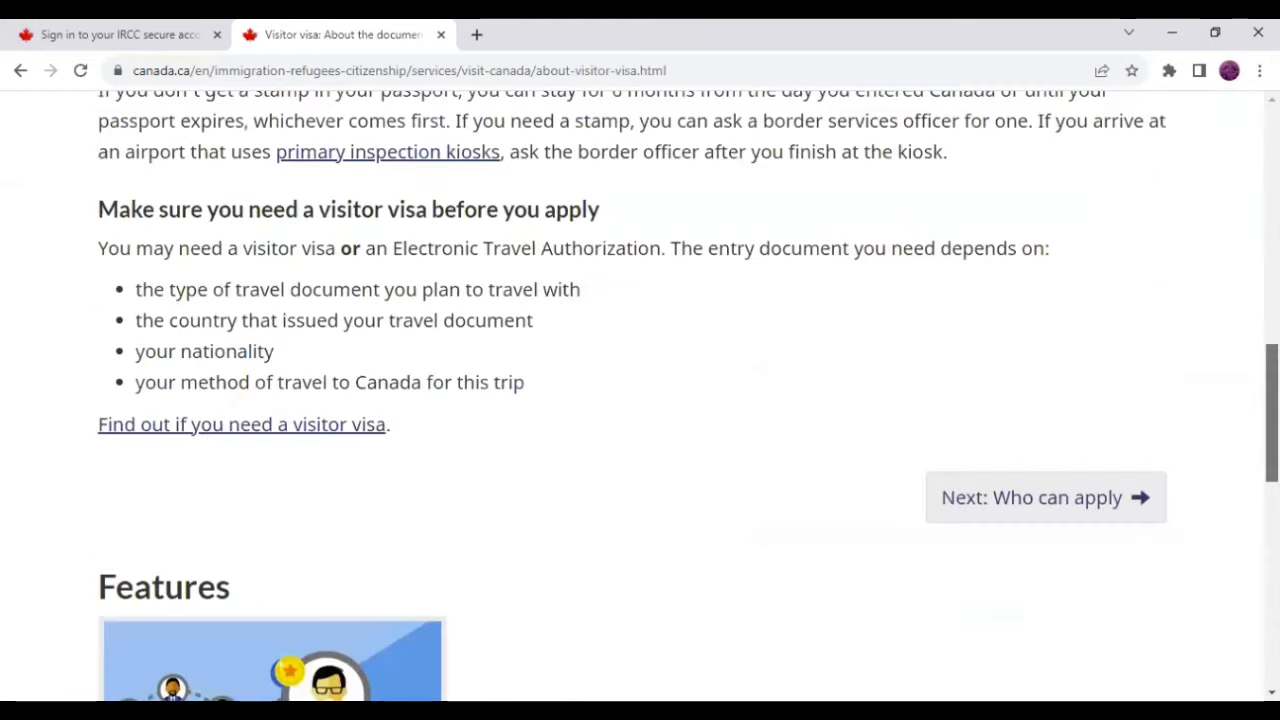
pyautogui.scroll(6, 640, 396)
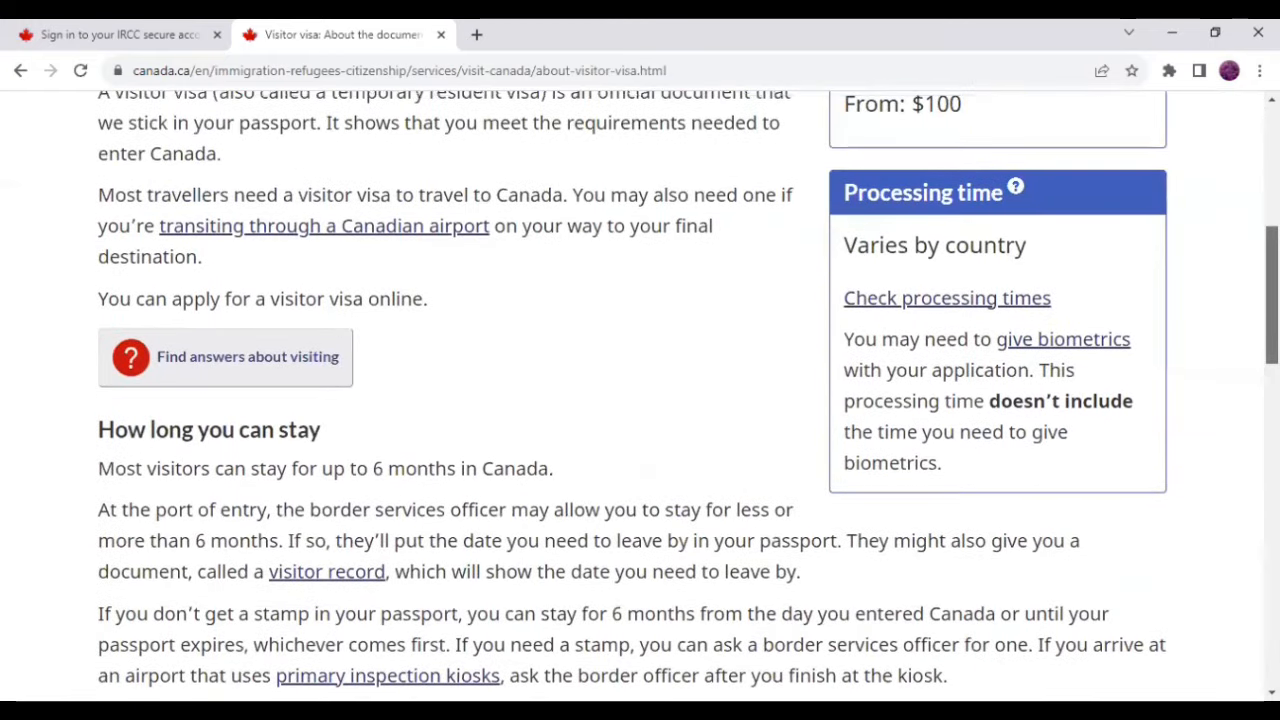
pyautogui.scroll(4, 560, 397)
pyautogui.scroll(-1, 560, 397)
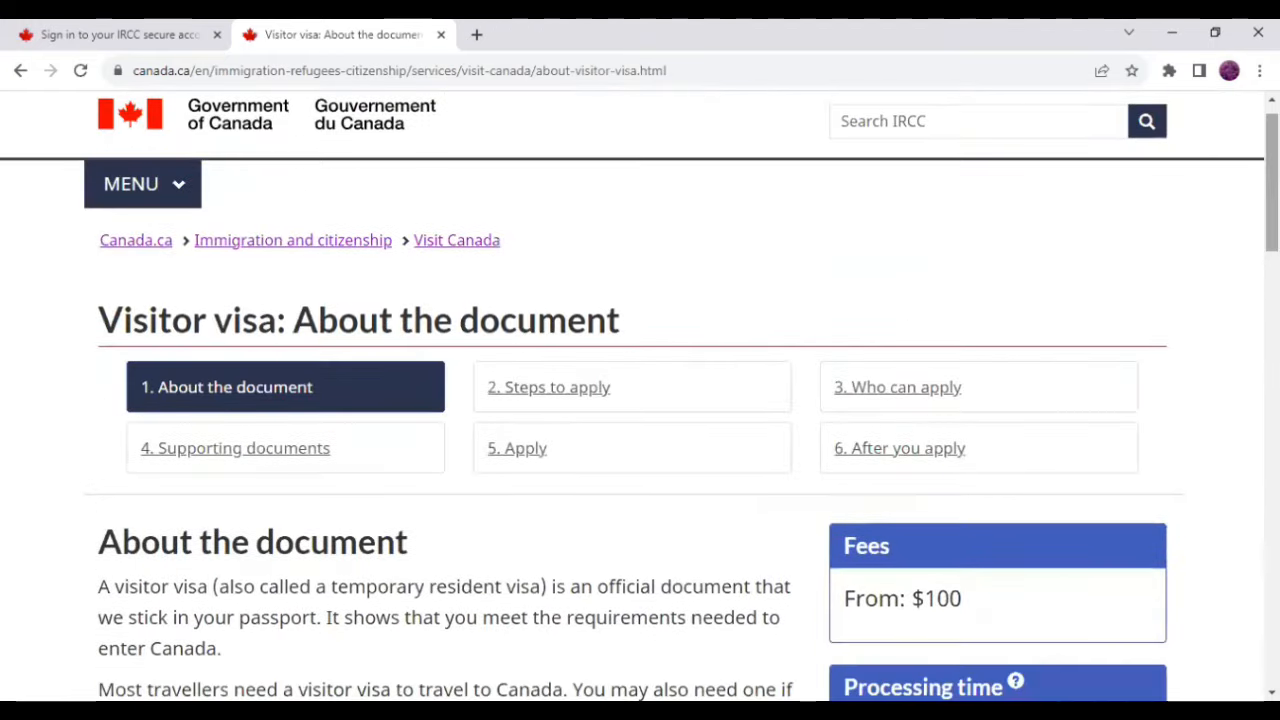
# Open the '2. Steps to apply' tab and read through the application and biometrics steps.
pyautogui.click(560, 397)
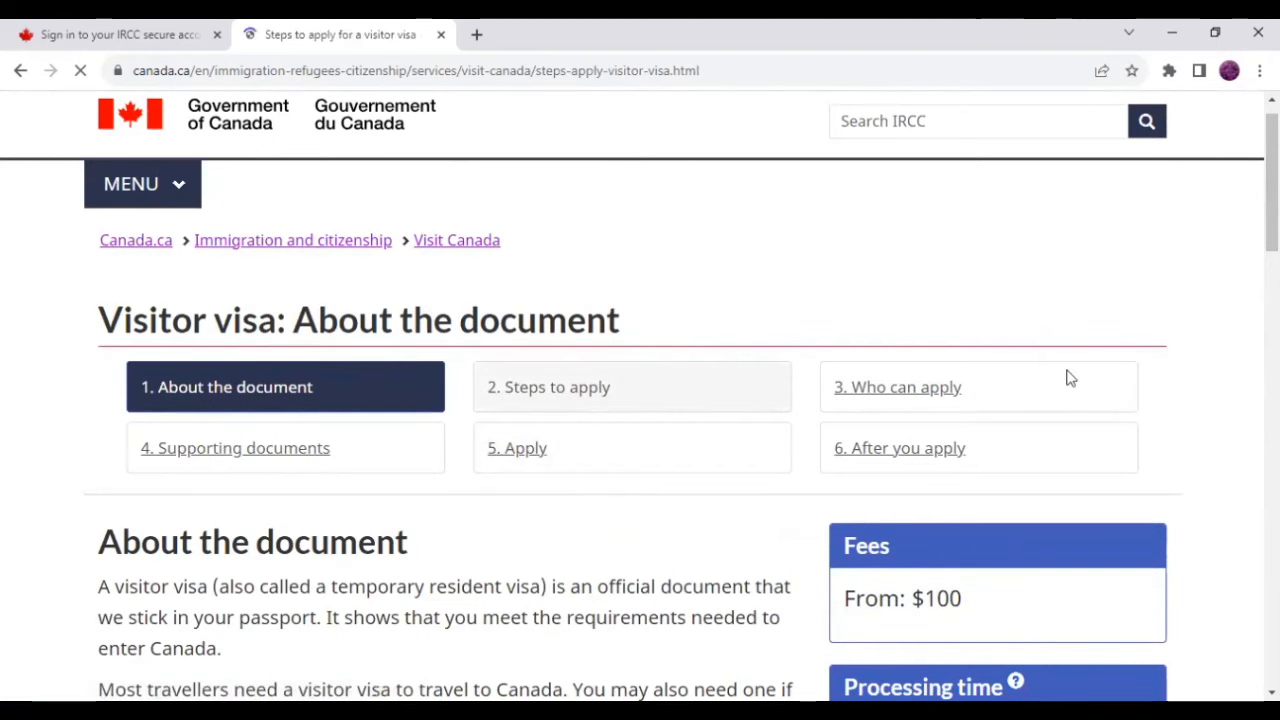
pyautogui.scroll(-9, 640, 400)
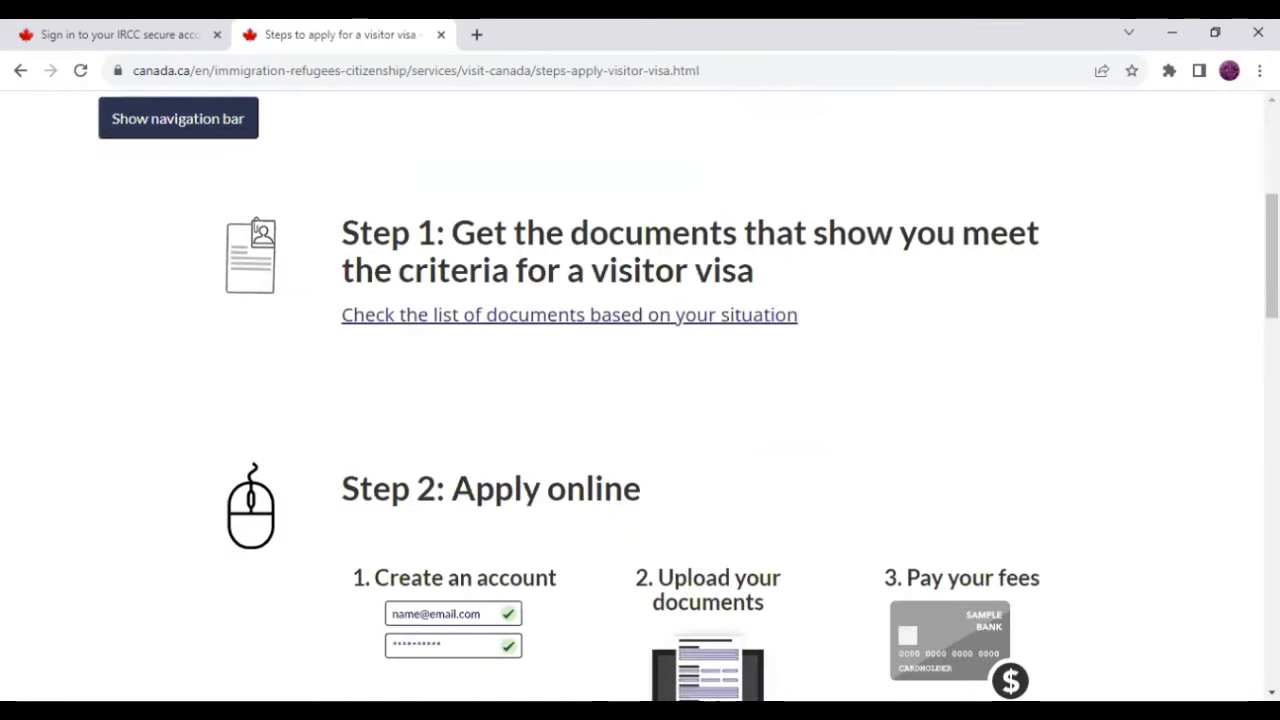
pyautogui.scroll(-15, 640, 400)
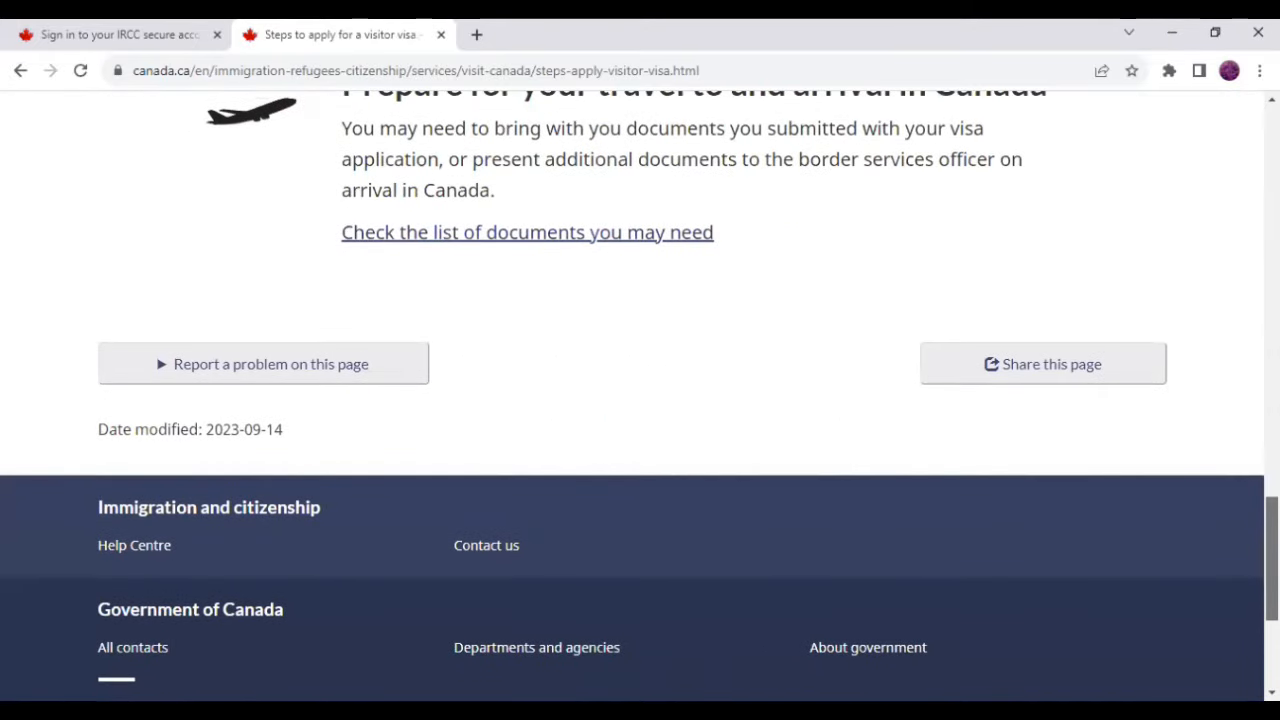
pyautogui.scroll(15, 640, 400)
pyautogui.scroll(-1, 640, 400)
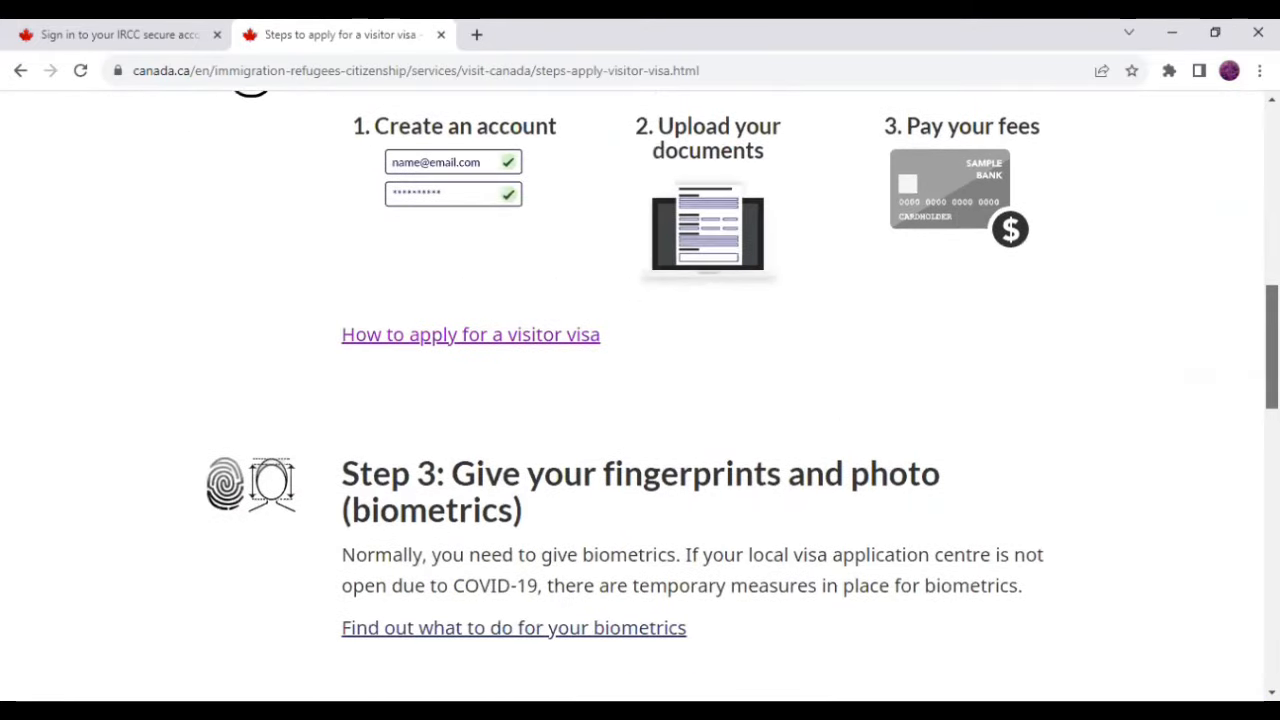
# On 'How to apply for a visitor visa', choose 'To unite with a family member' and get instructions.
pyautogui.click(578, 345)
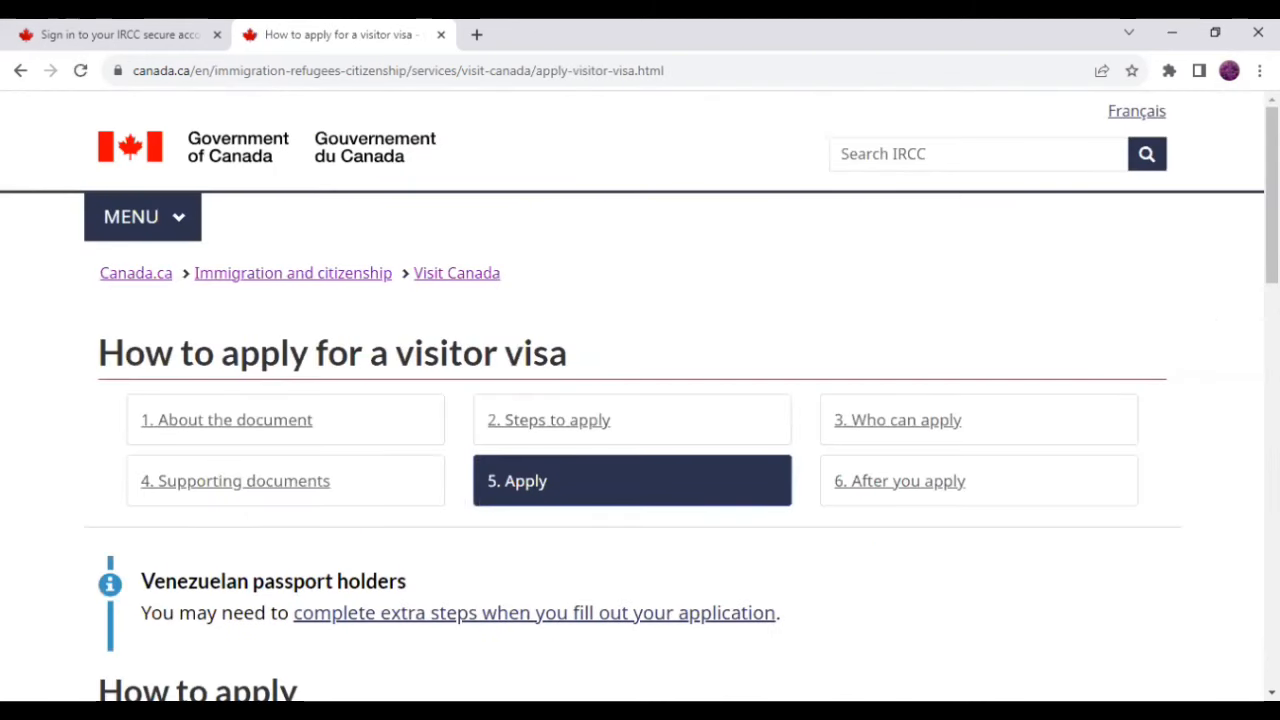
pyautogui.scroll(-6, 640, 400)
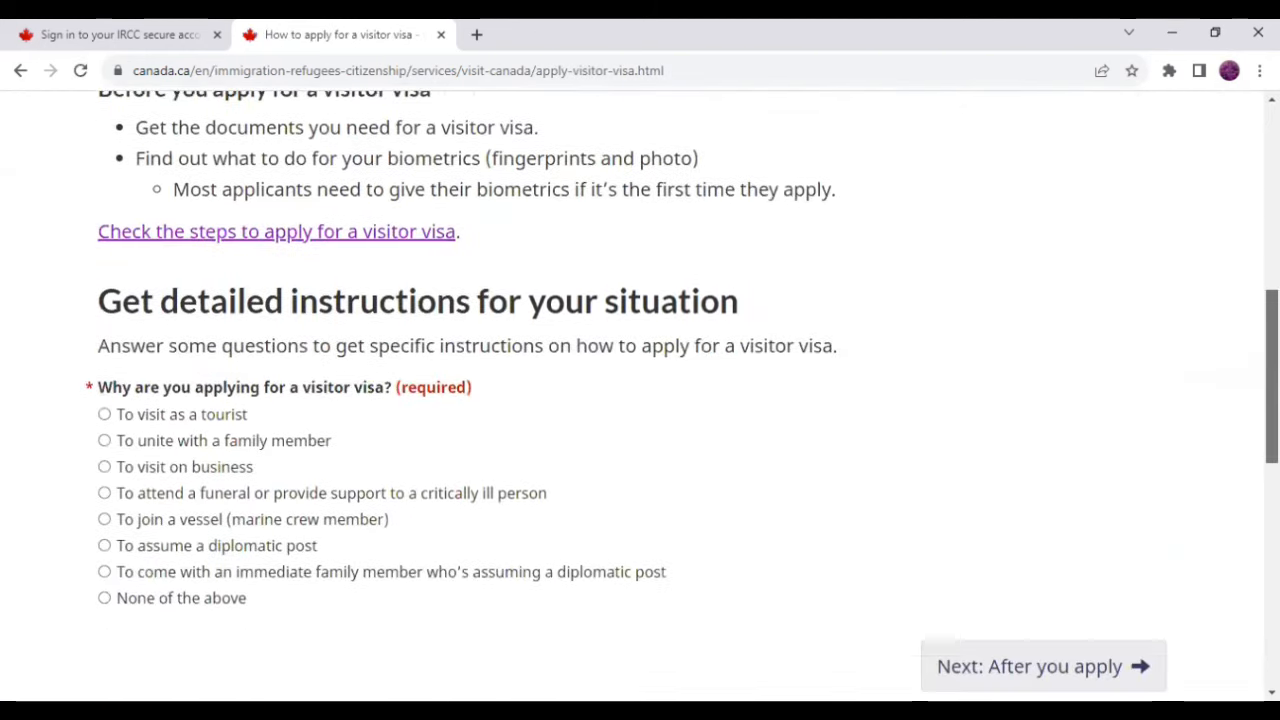
pyautogui.scroll(-1, 640, 400)
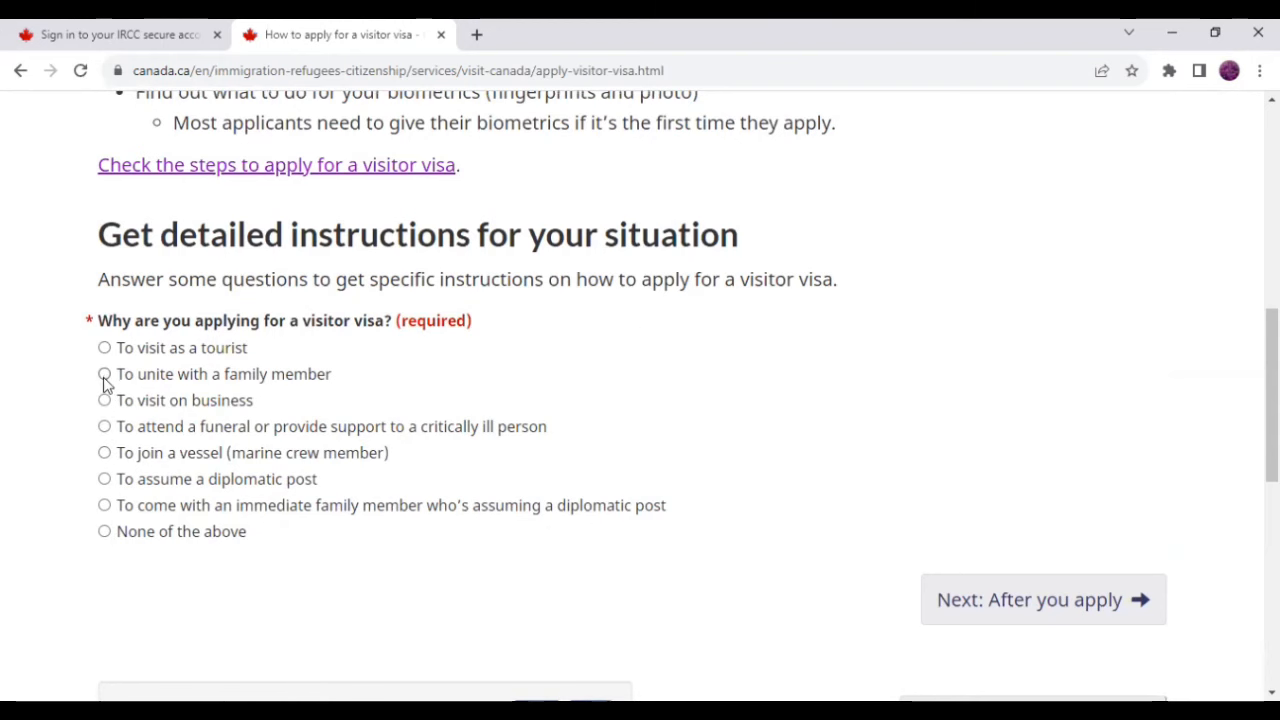
pyautogui.click(105, 375)
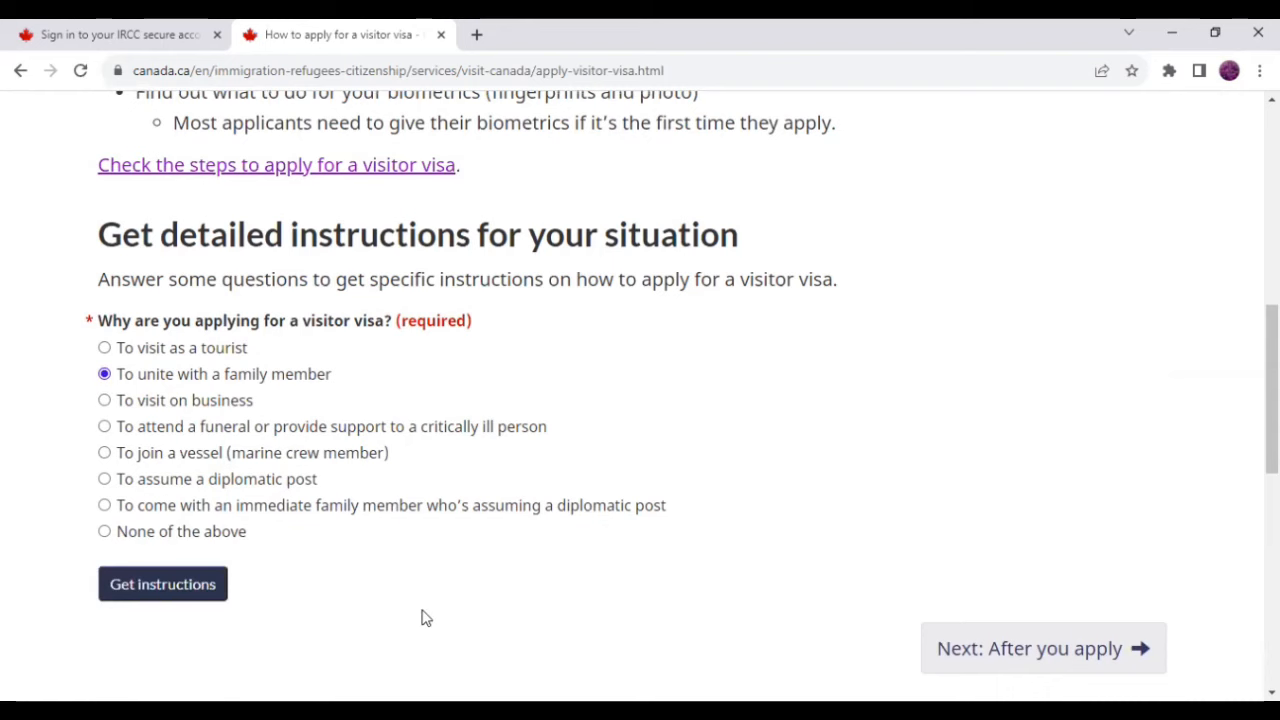
pyautogui.click(143, 598)
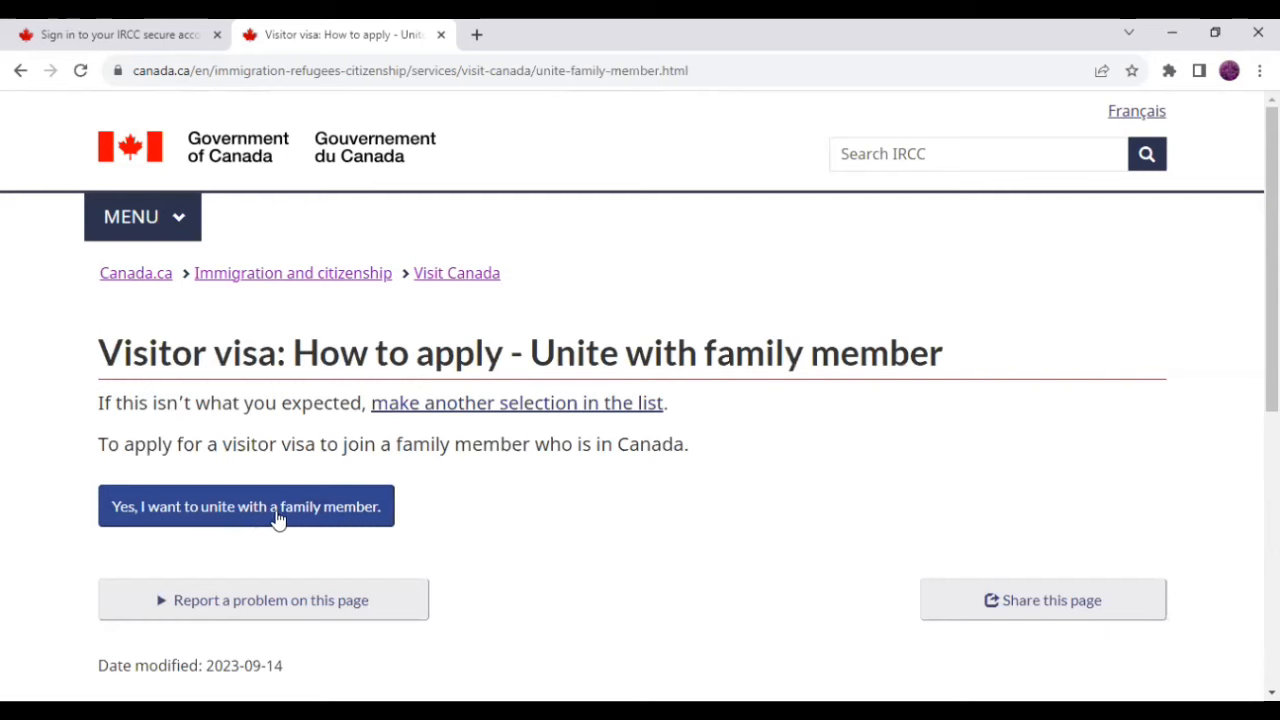
# Confirm Yes to uniting with family and go to the IRCC Portal application route.
pyautogui.click(282, 517)
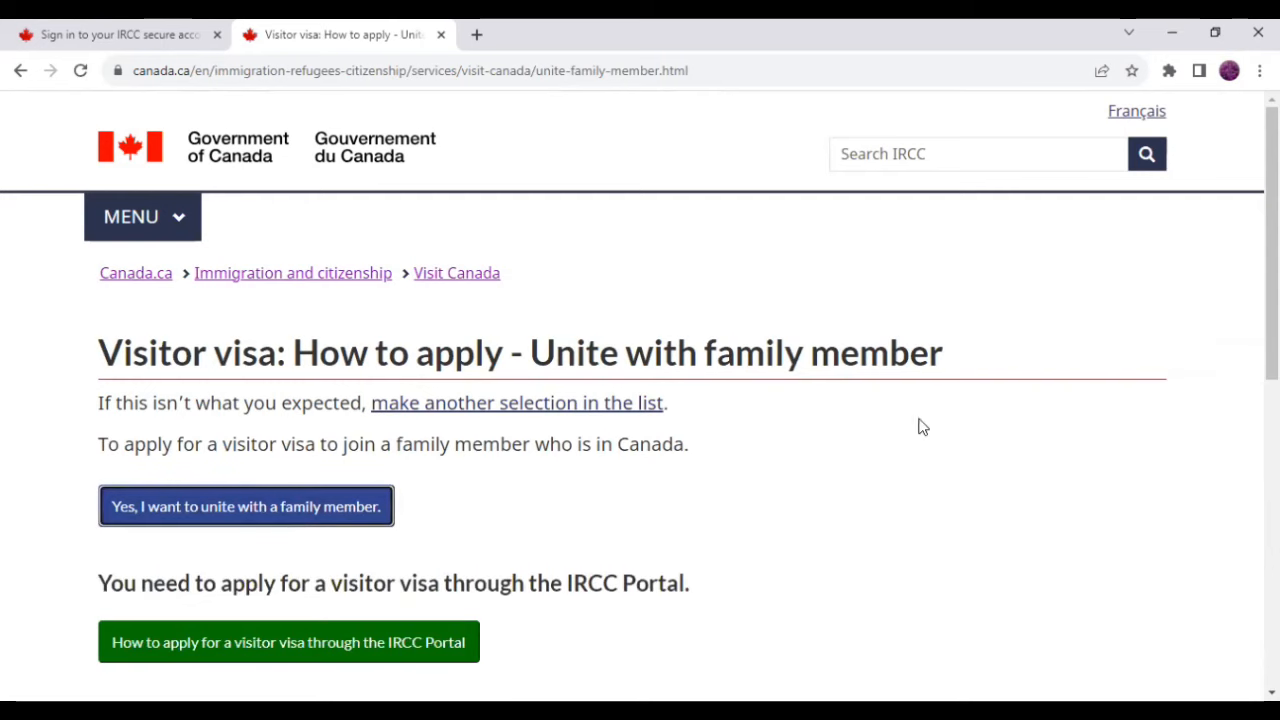
pyautogui.scroll(-2, 597, 456)
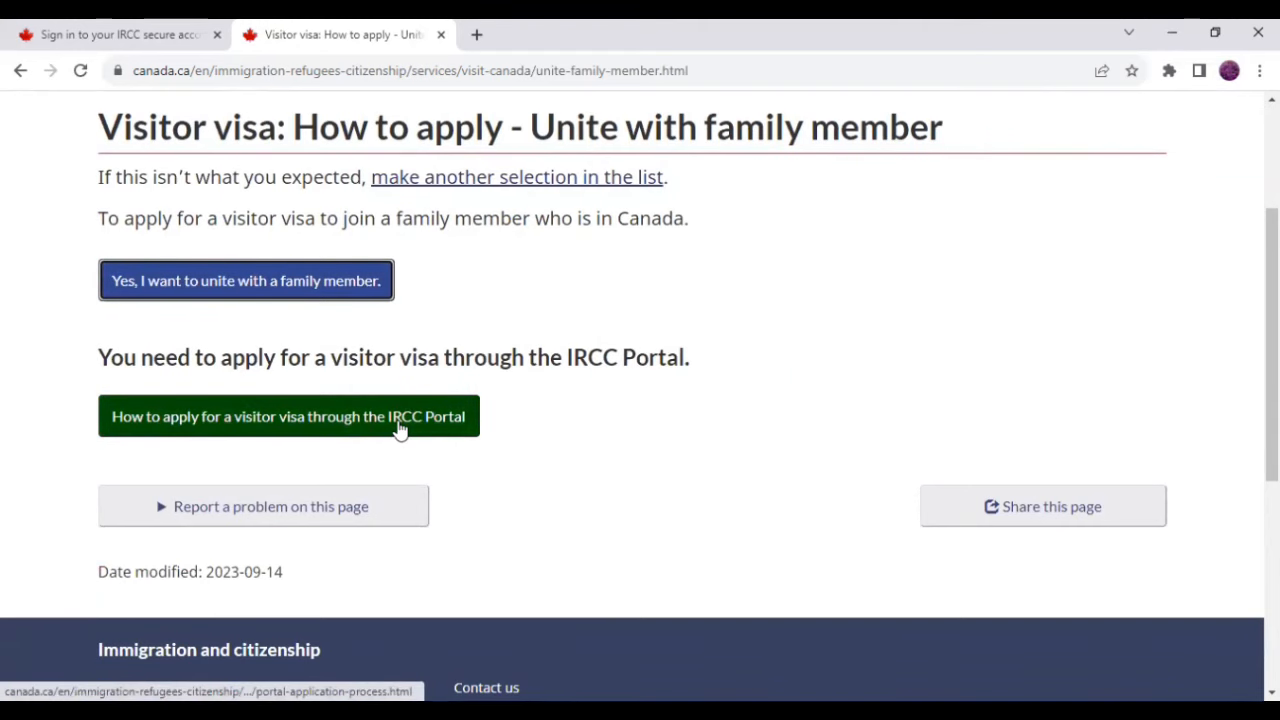
pyautogui.click(399, 427)
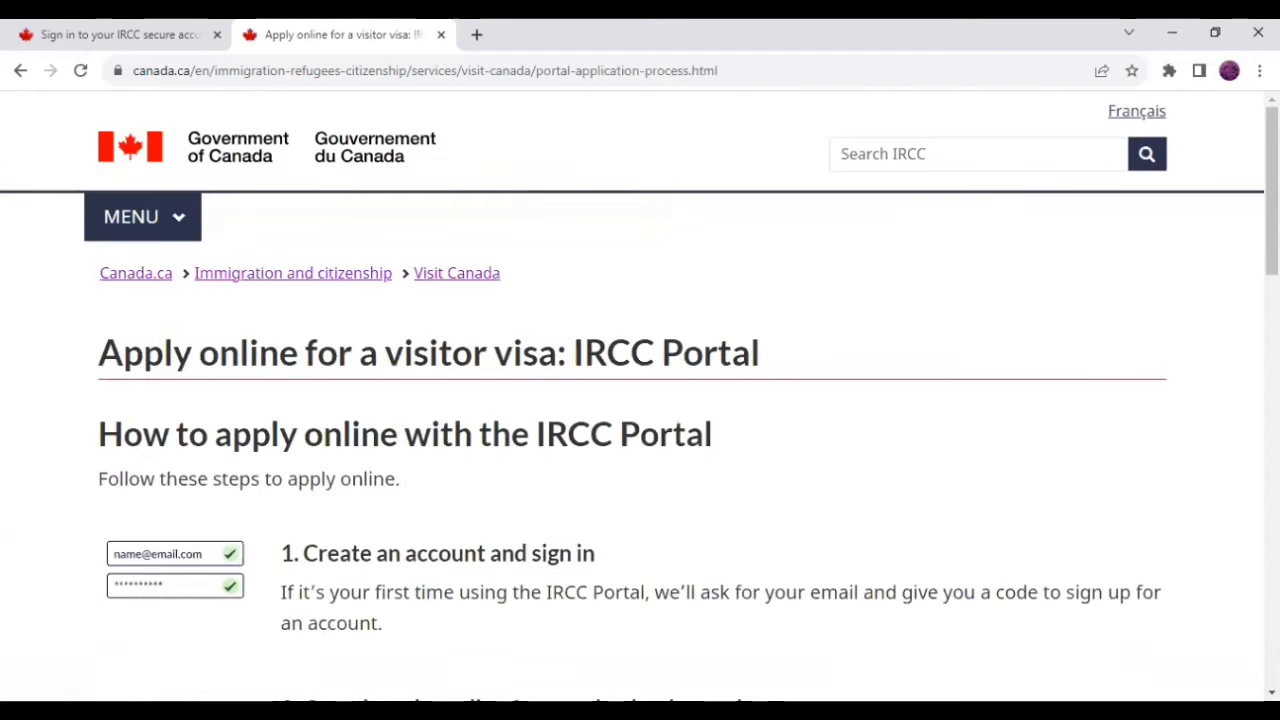
pyautogui.scroll(-10, 640, 400)
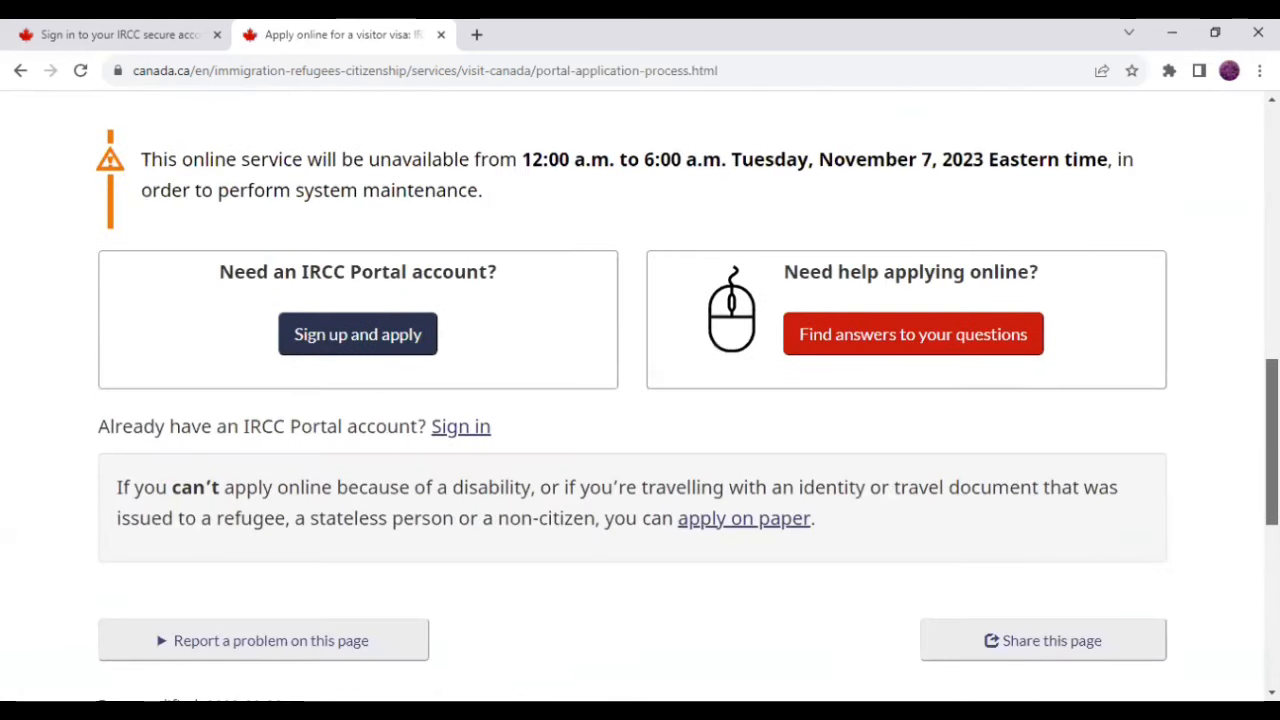
# Choose Sign up and apply, a visitor visa for myself, and answer No to an application in process.
pyautogui.click(358, 340)
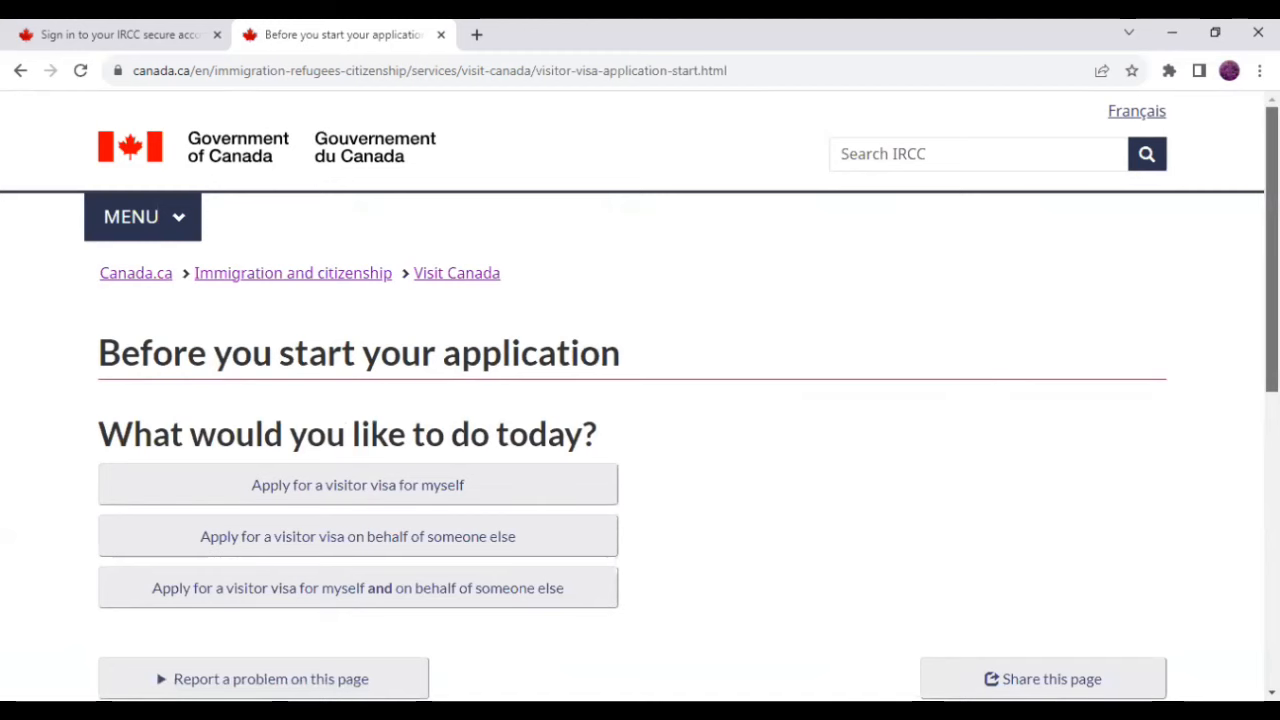
pyautogui.scroll(-2, 583, 351)
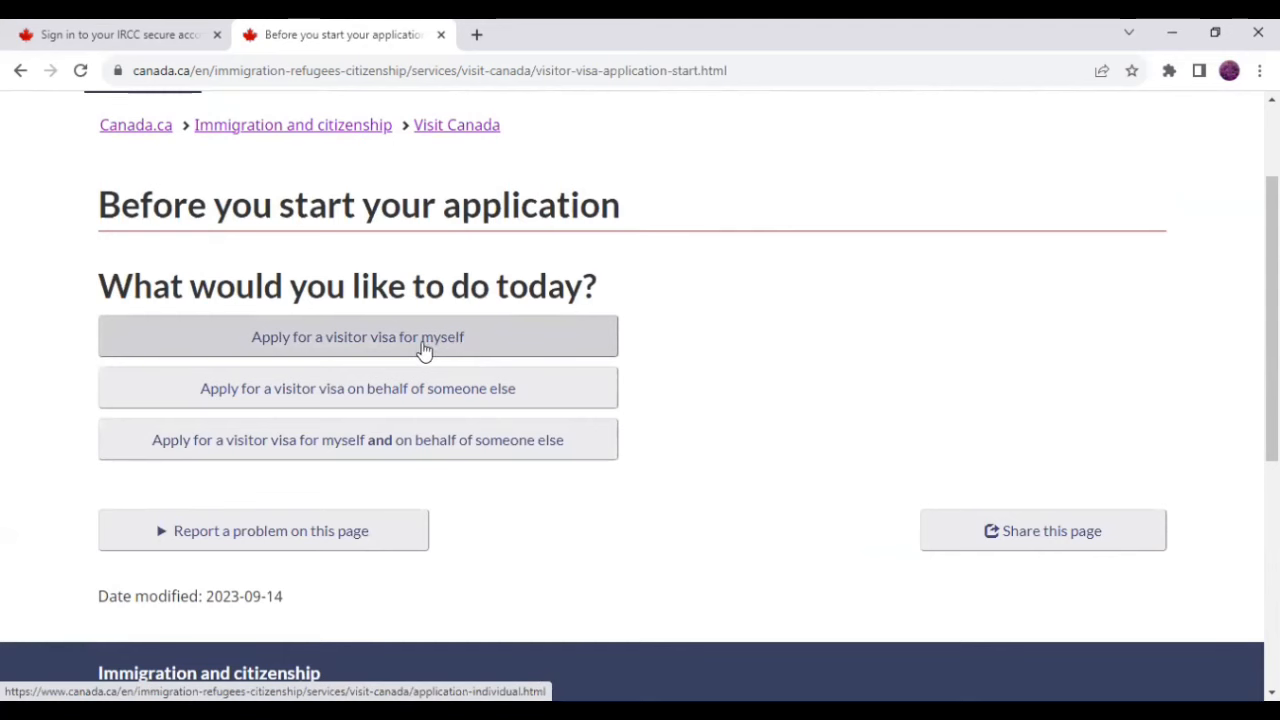
pyautogui.click(422, 343)
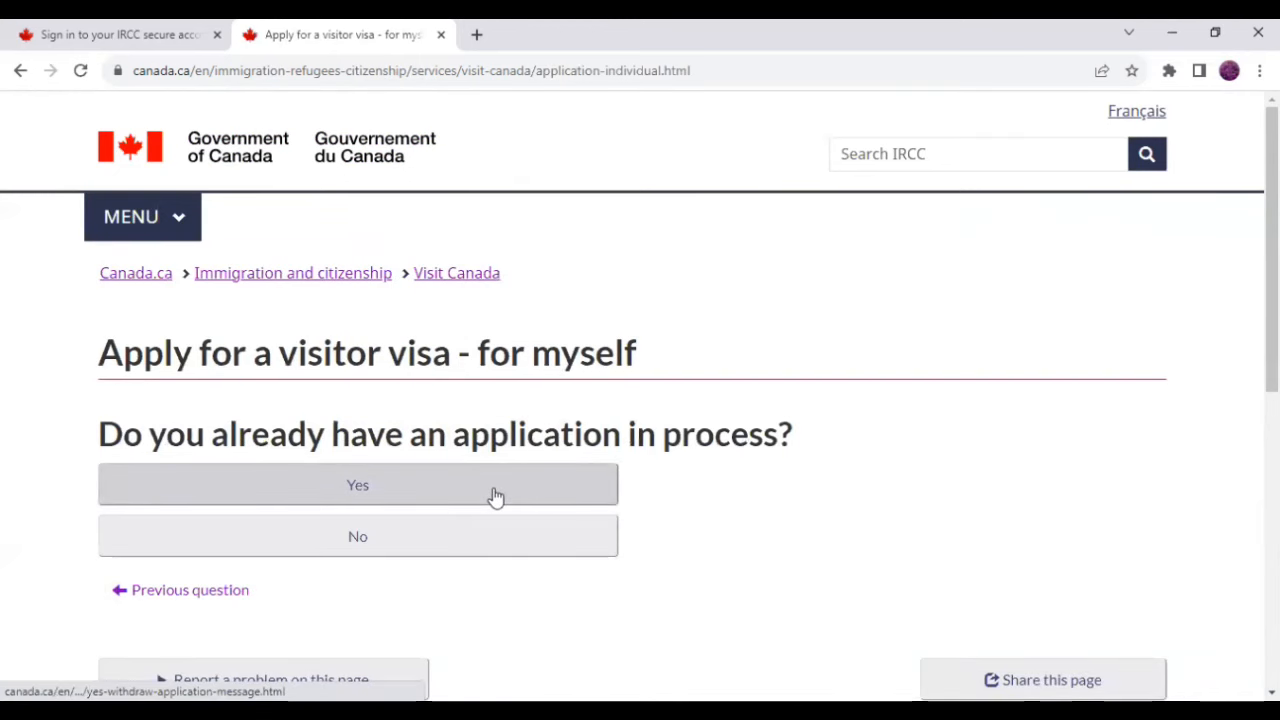
pyautogui.click(458, 550)
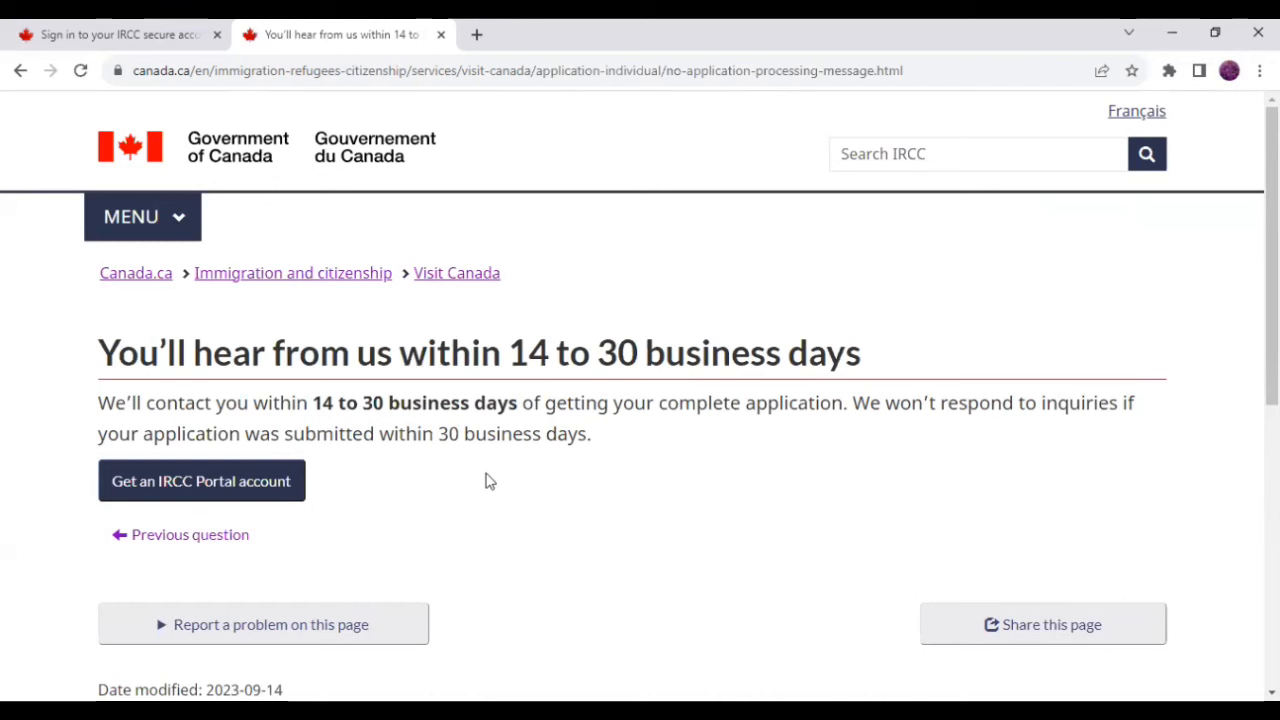
# Start getting an IRCC Portal account and enter the e-mail address.
pyautogui.click(256, 489)
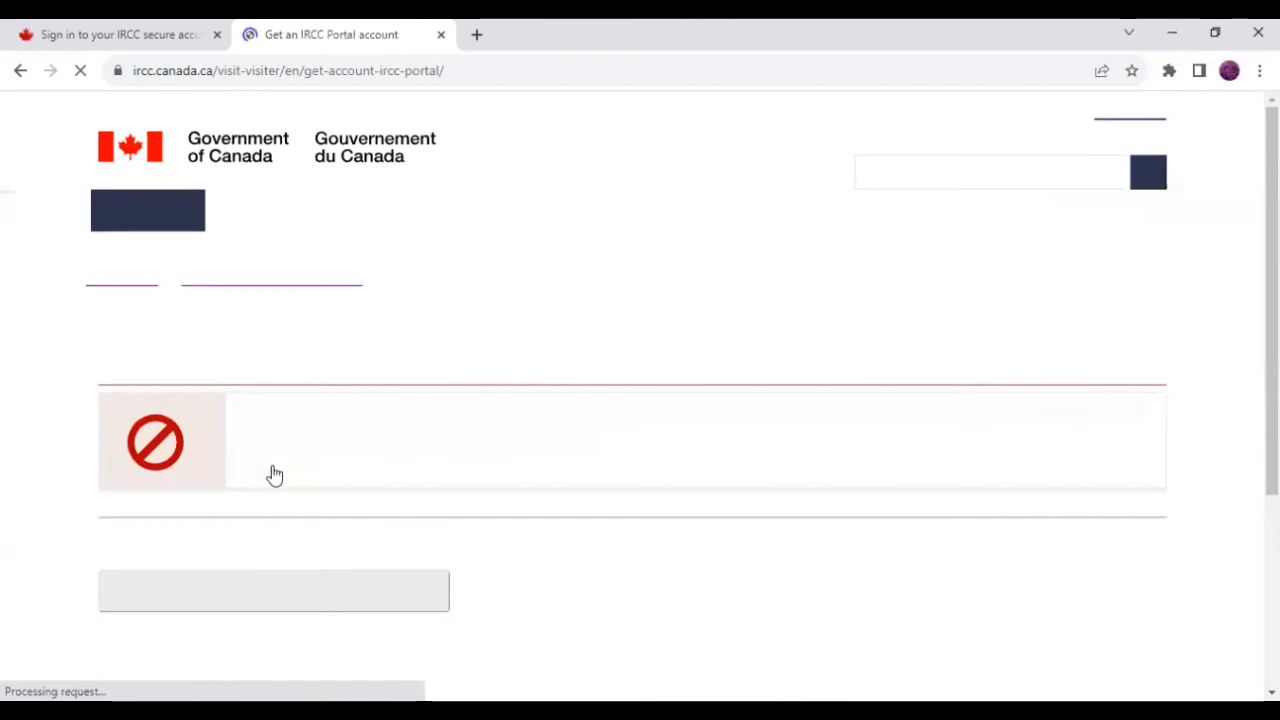
pyautogui.moveTo(1272, 425); pyautogui.dragTo(1272, 460)
pyautogui.scroll(-2, 632, 396)
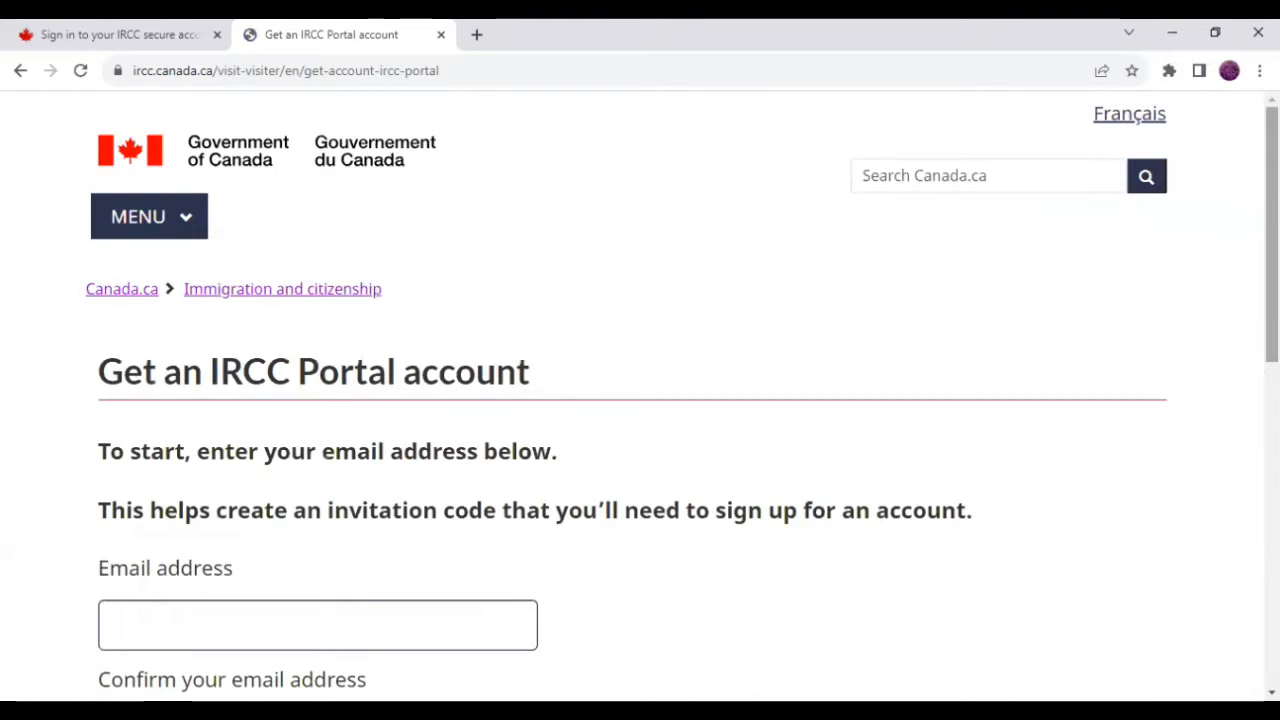
pyautogui.scroll(-4, 640, 400)
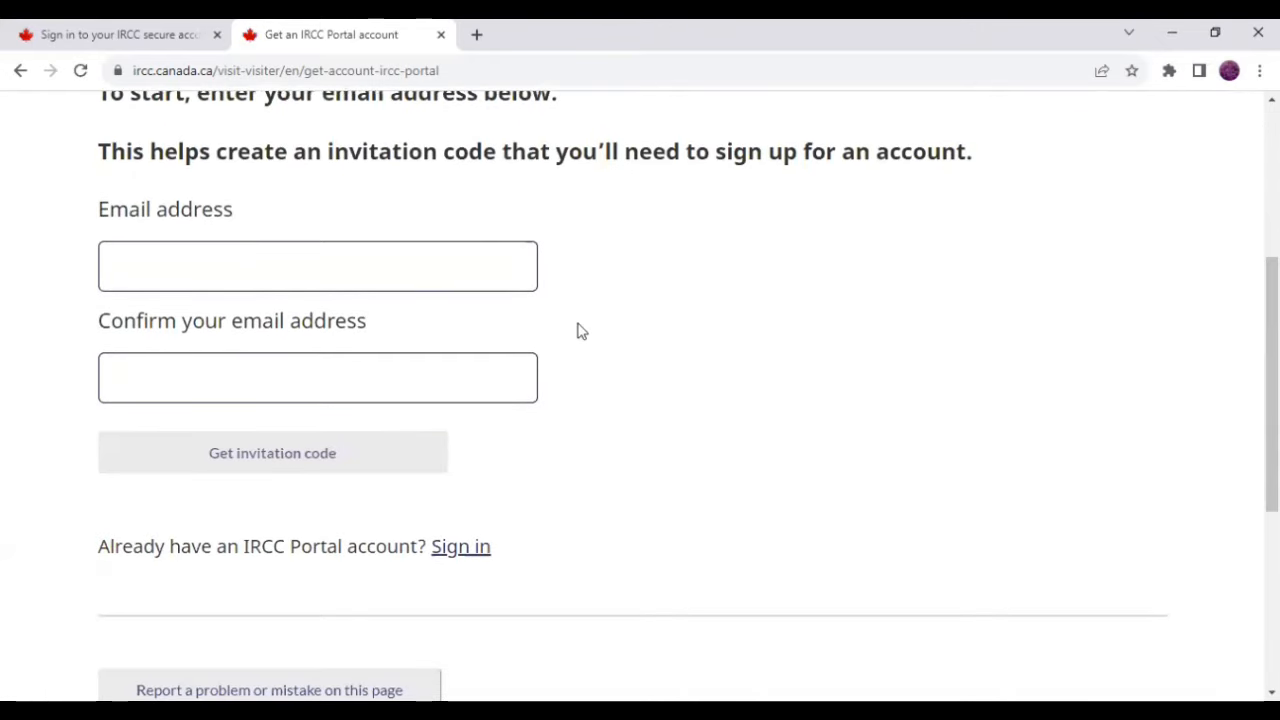
pyautogui.click(372, 260)
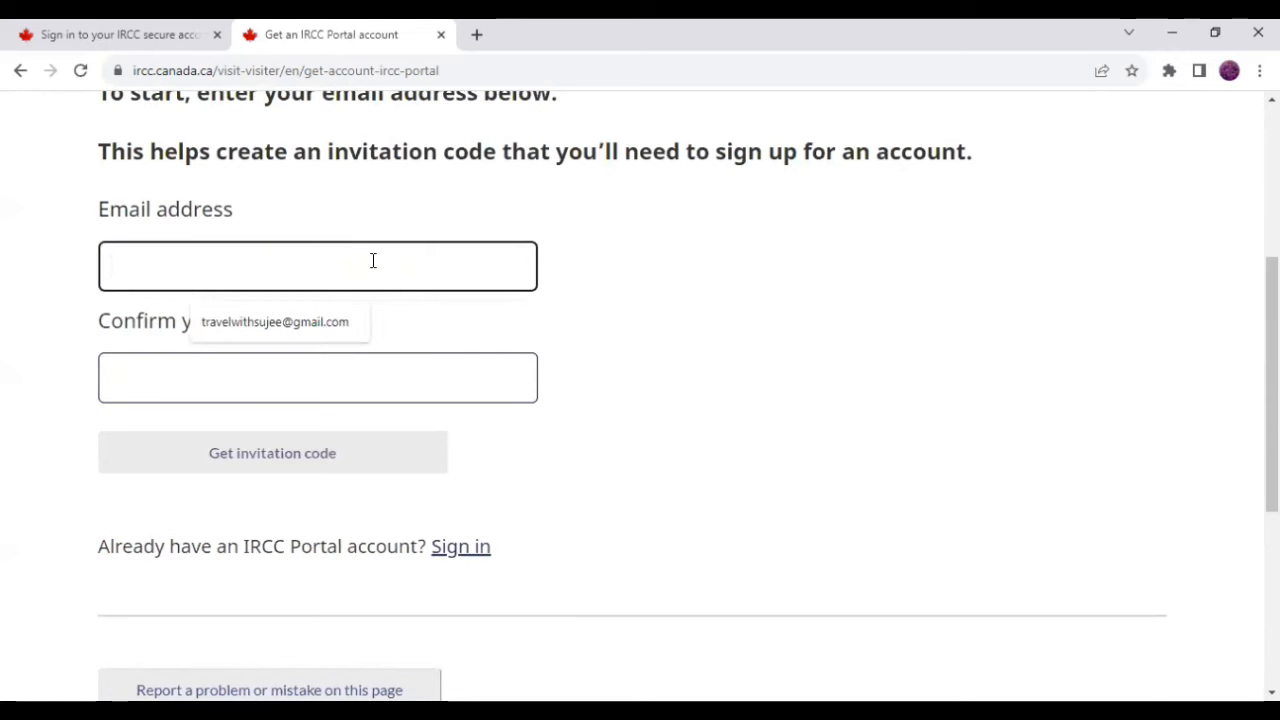
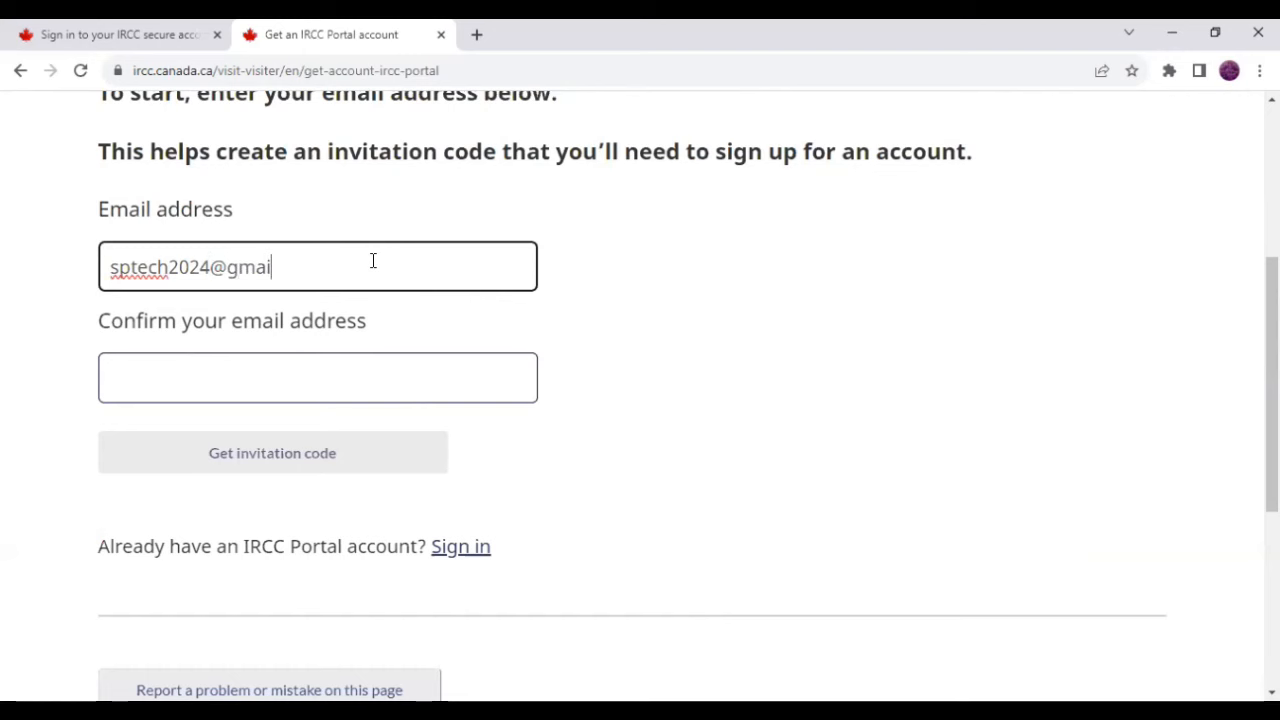
# Confirm the e-mail address, generate the invitation code and copy it to the clipboard.
pyautogui.click(313, 366)
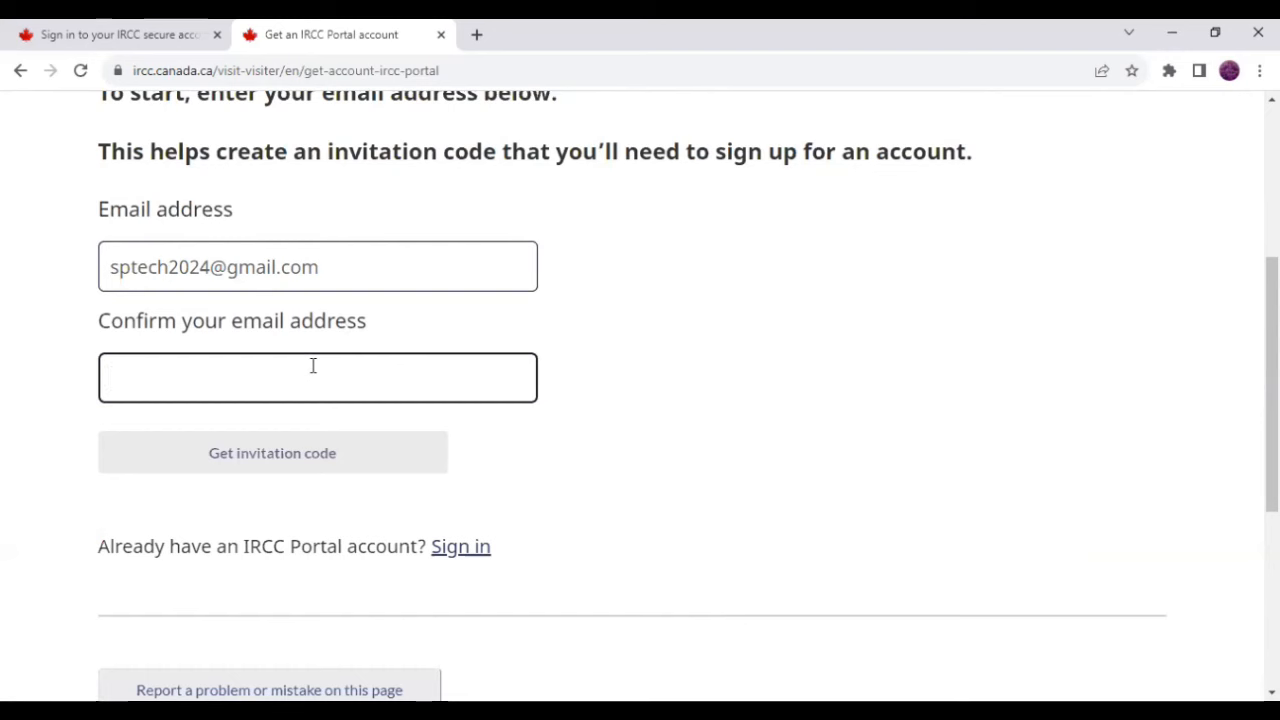
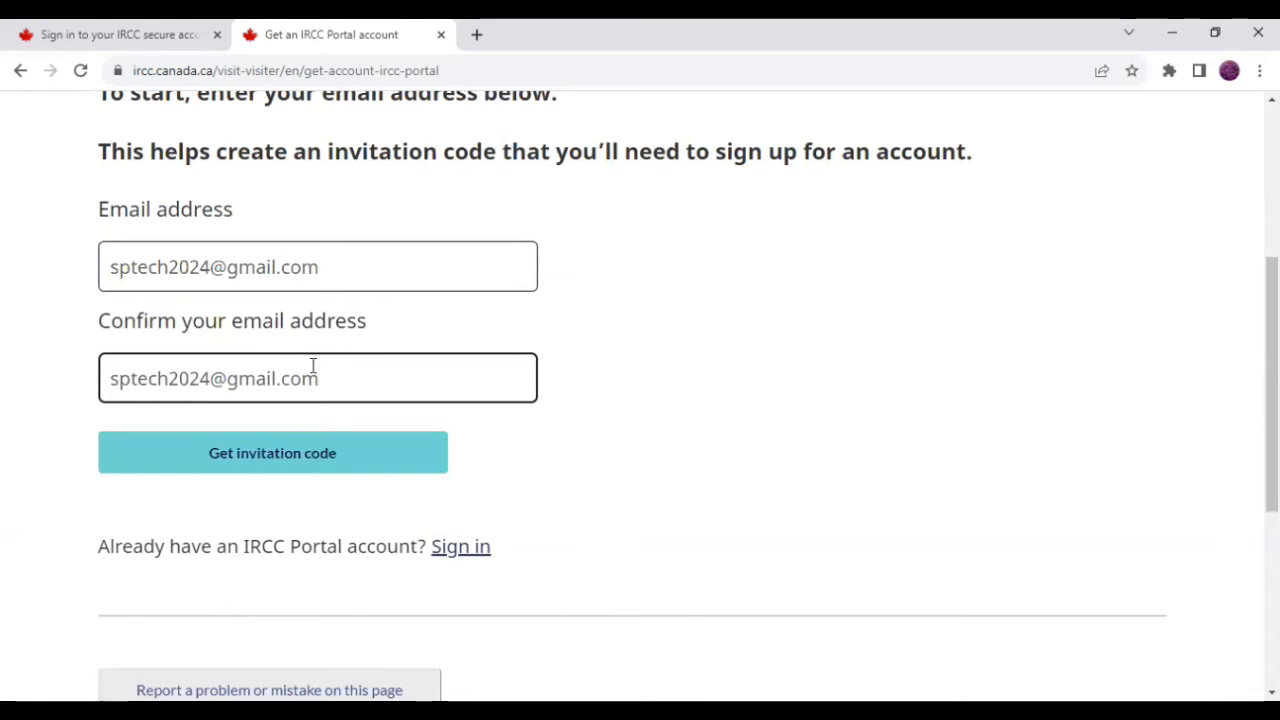
pyautogui.click(284, 471)
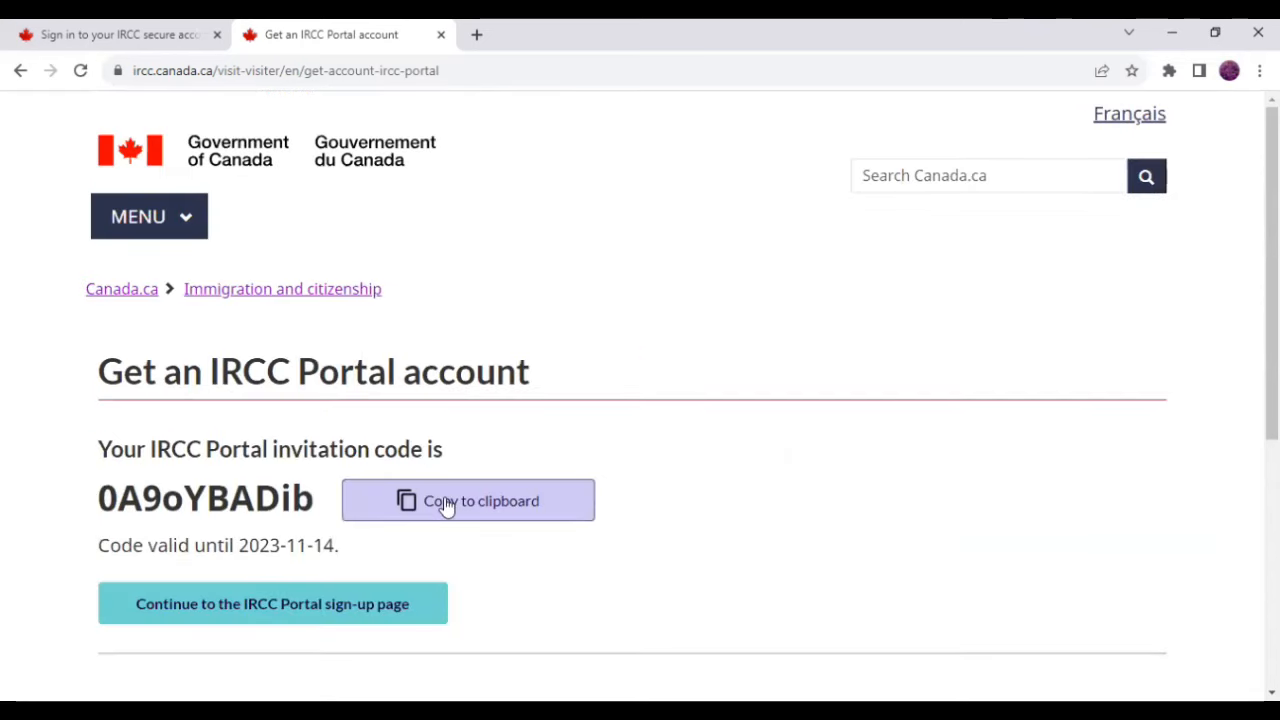
pyautogui.click(447, 505)
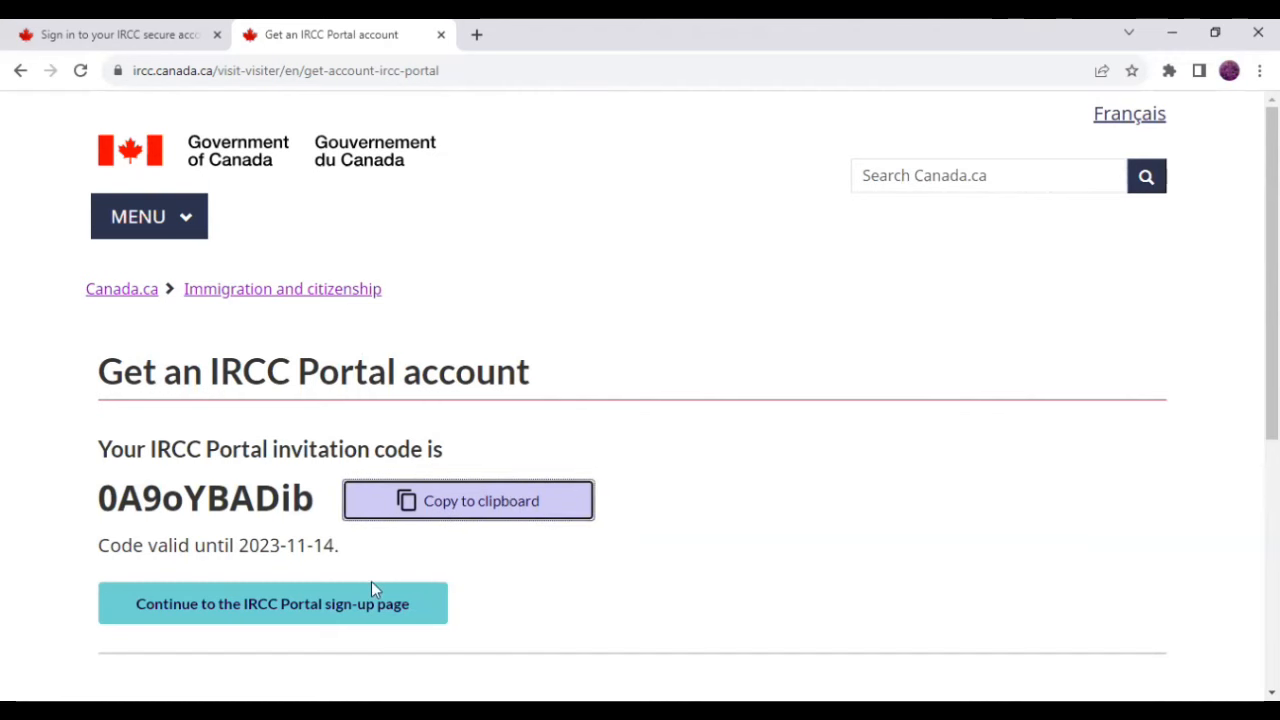
# On the IRCC Portal sign-up page, paste the invite code and enter the e-mail address.
pyautogui.click(323, 610)
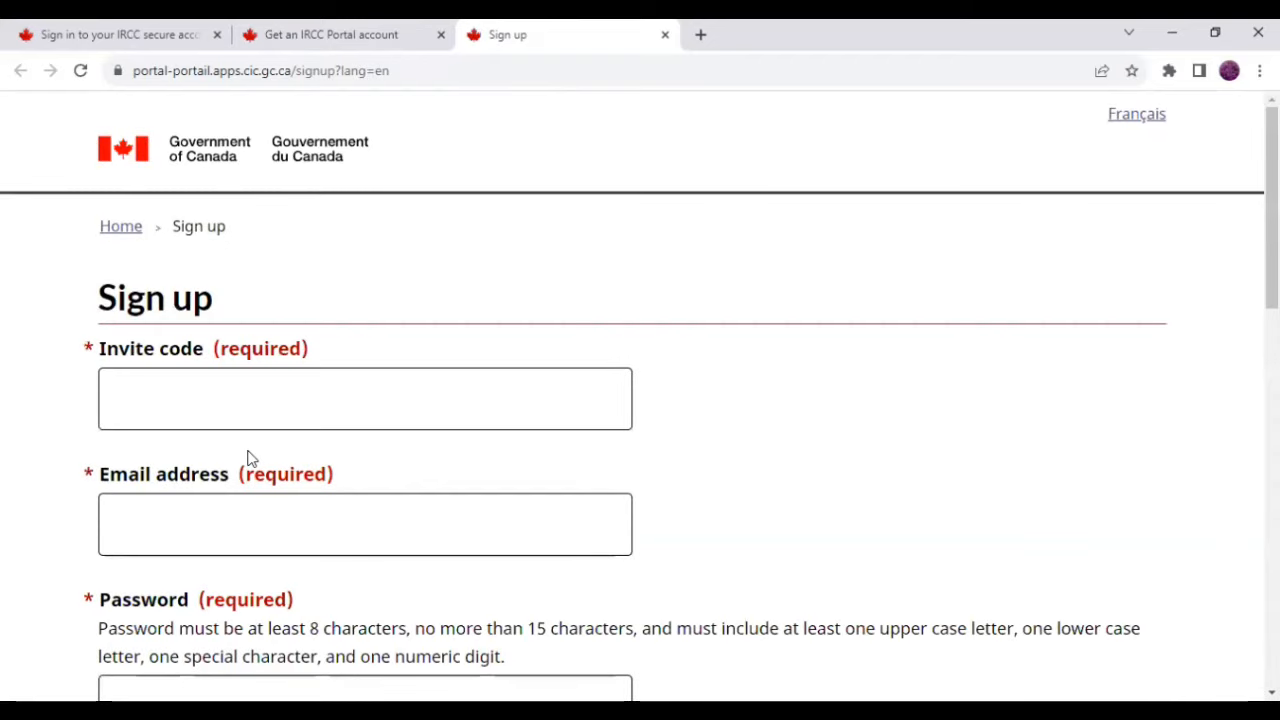
pyautogui.rightClick(226, 400)
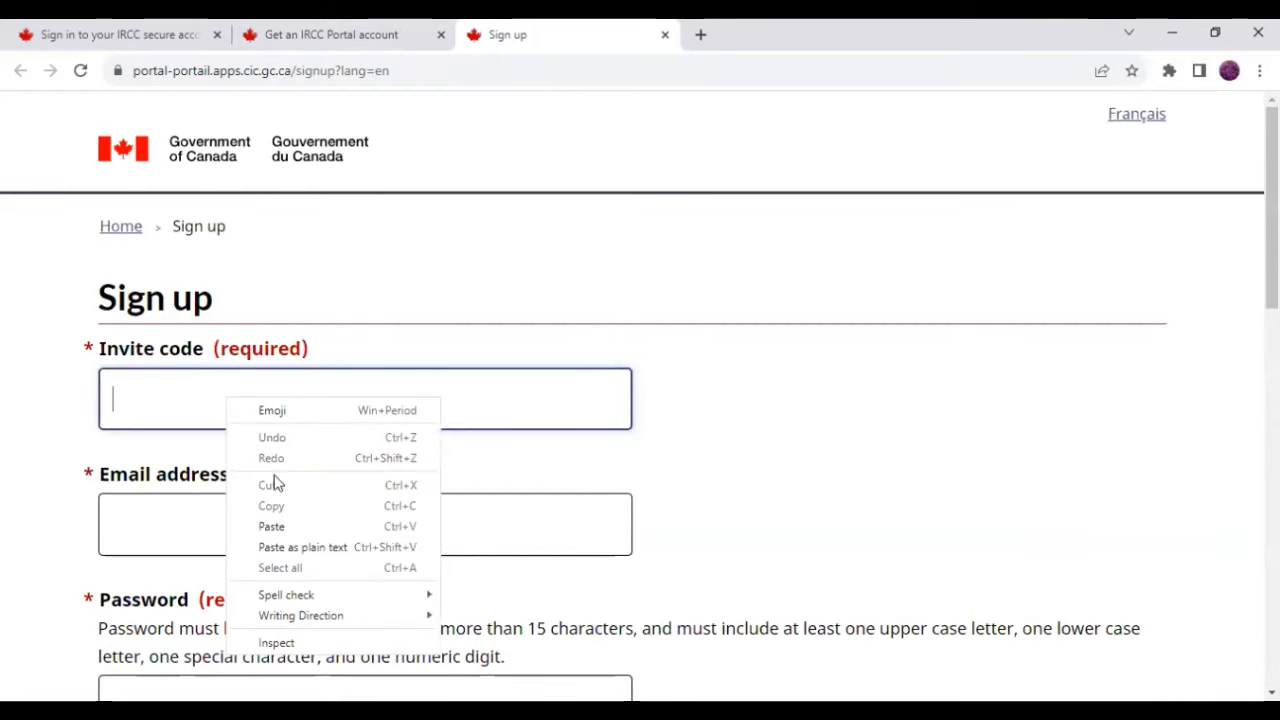
pyautogui.click(283, 521)
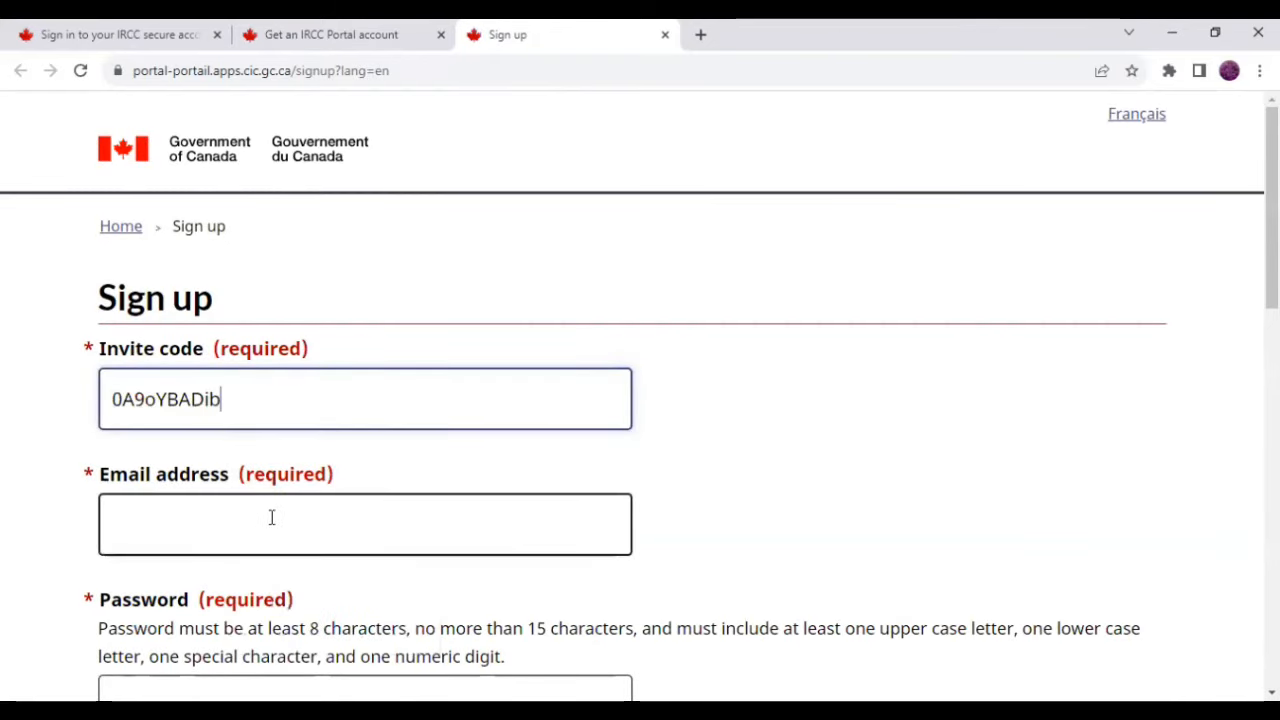
pyautogui.click(257, 518)
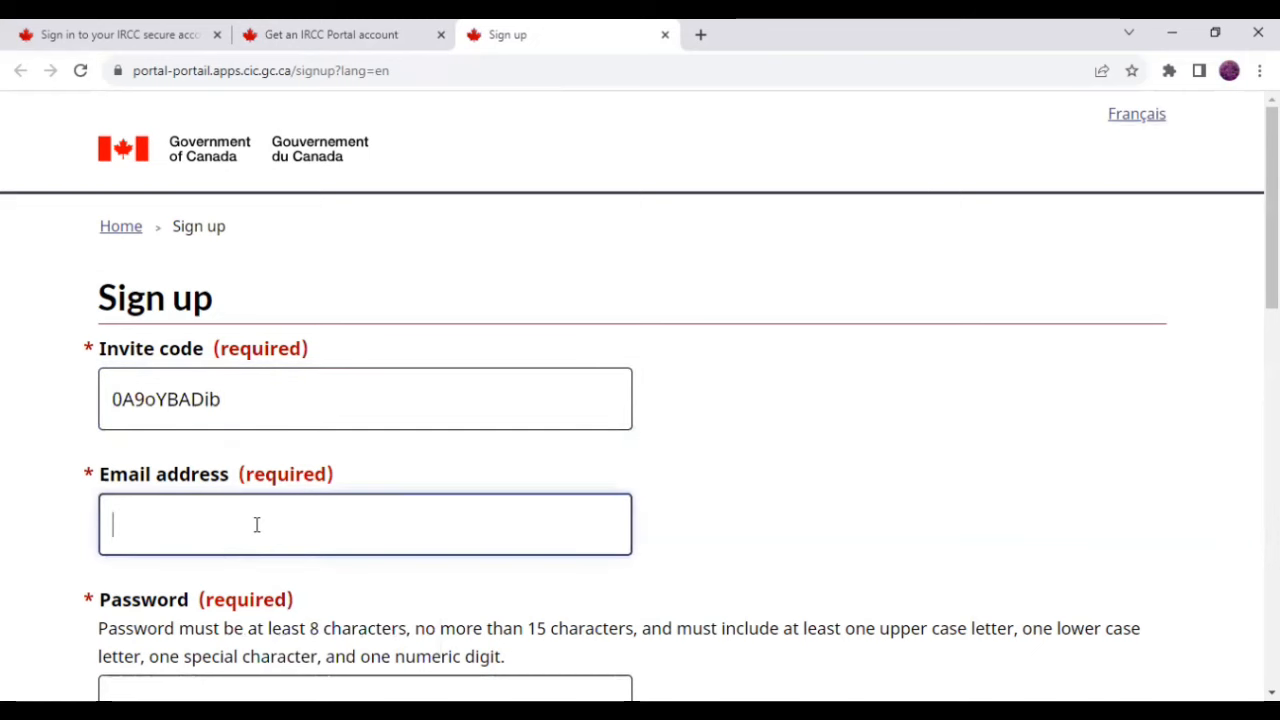
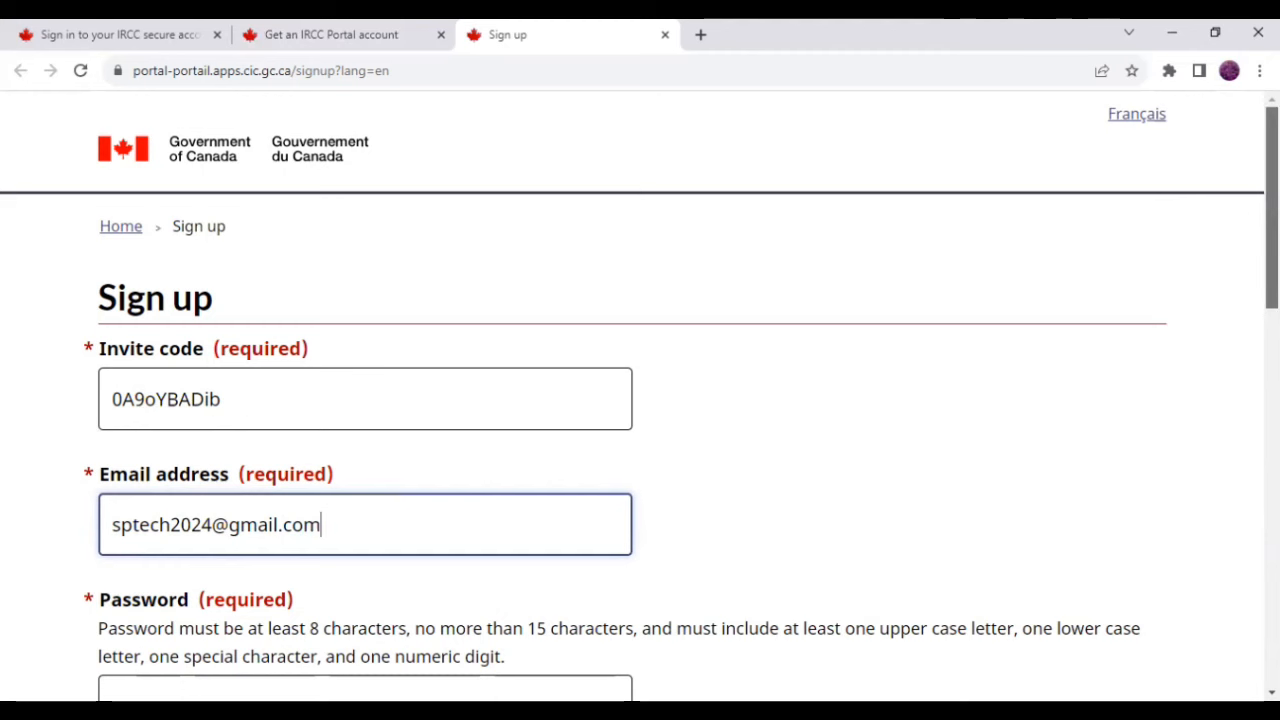
# Enter the account password and its confirmation, fixing a mistyped character.
pyautogui.scroll(-2, 1271, 210)
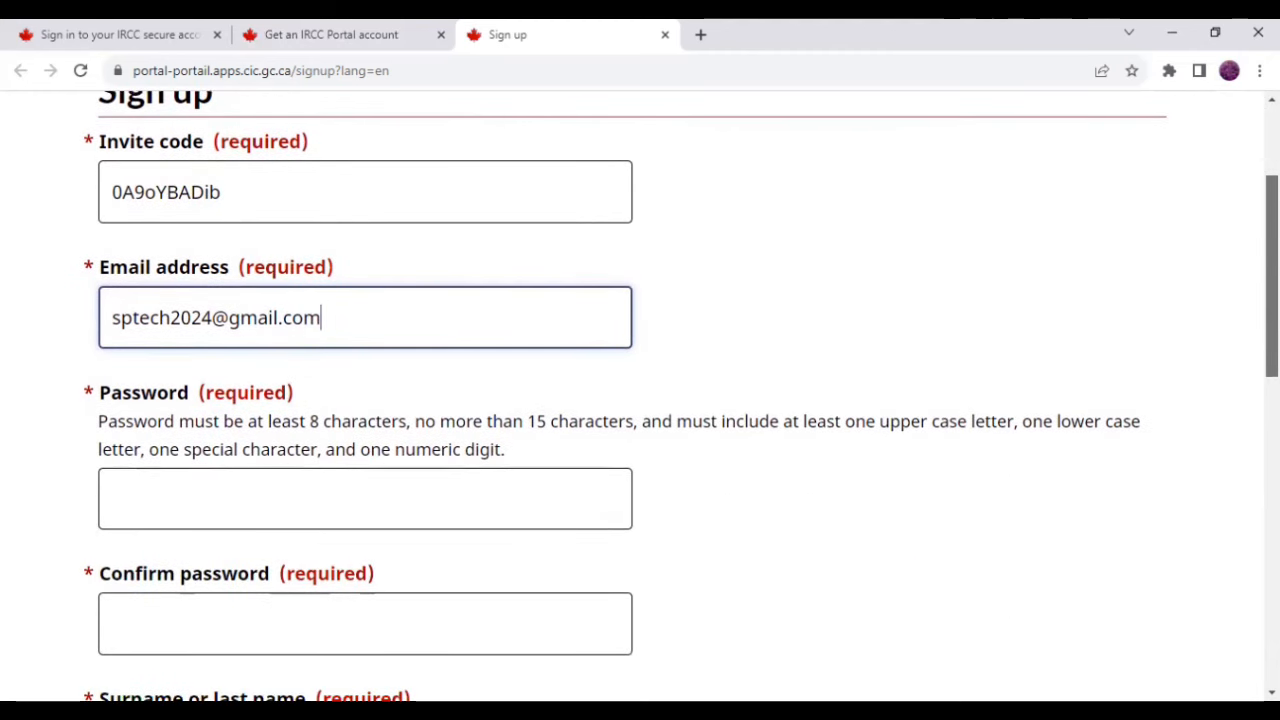
pyautogui.moveTo(1271, 277); pyautogui.dragTo(1271, 282)
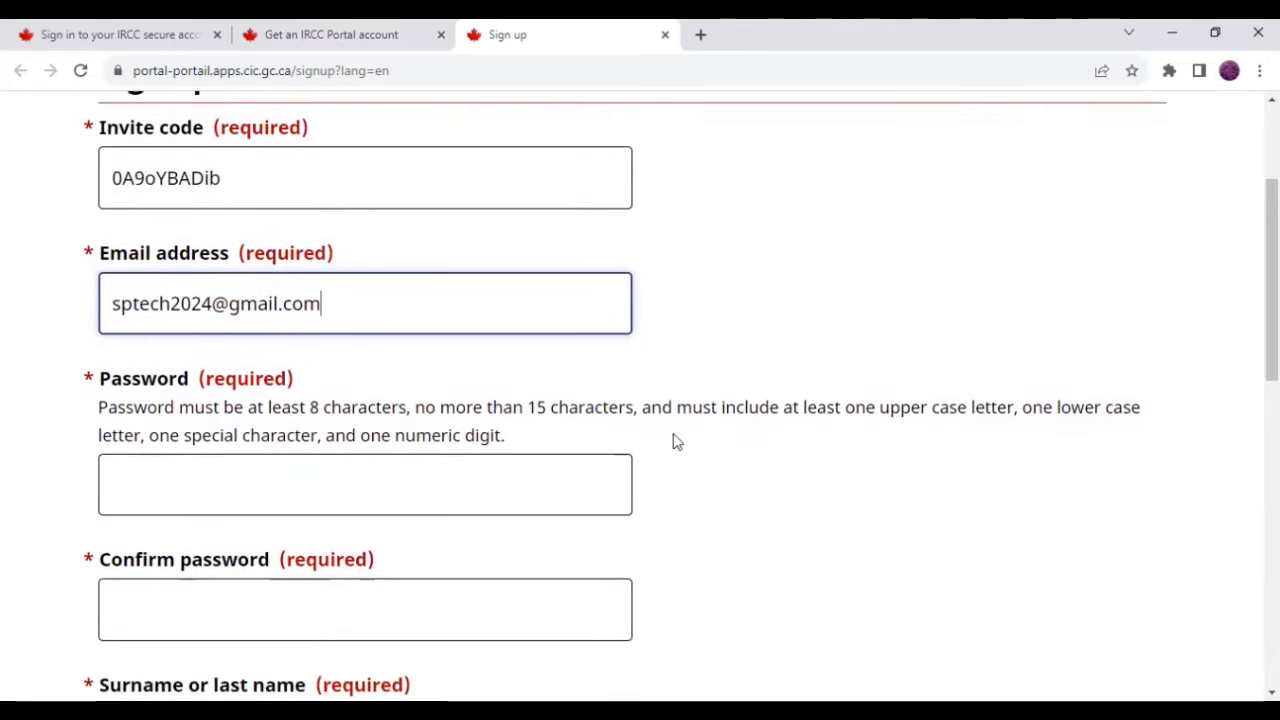
pyautogui.click(530, 490)
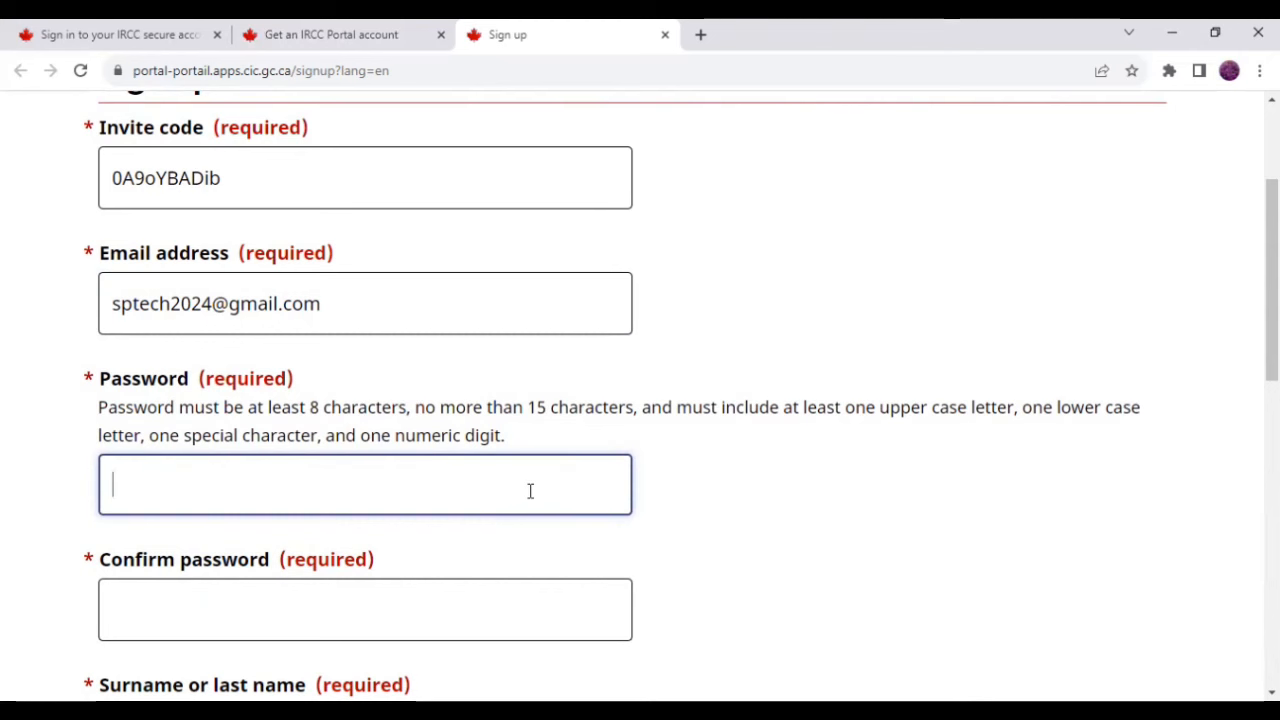
pyautogui.click(453, 618)
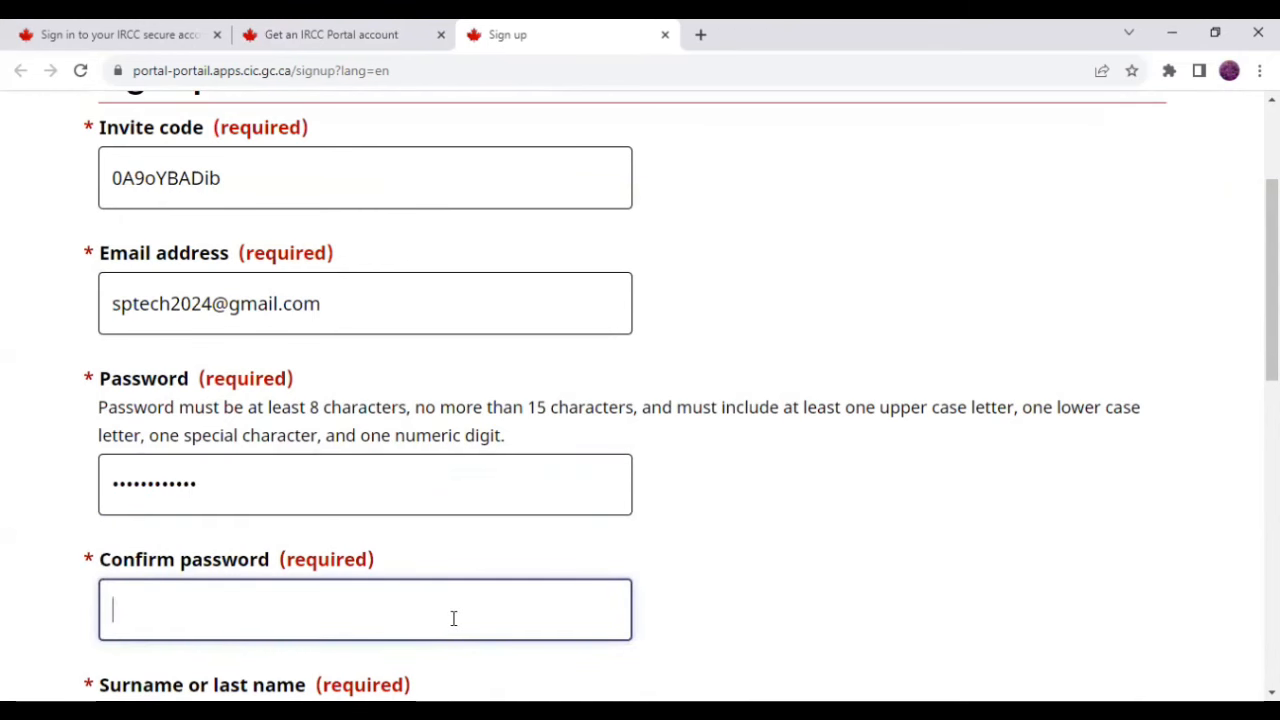
pyautogui.write('•••••••')
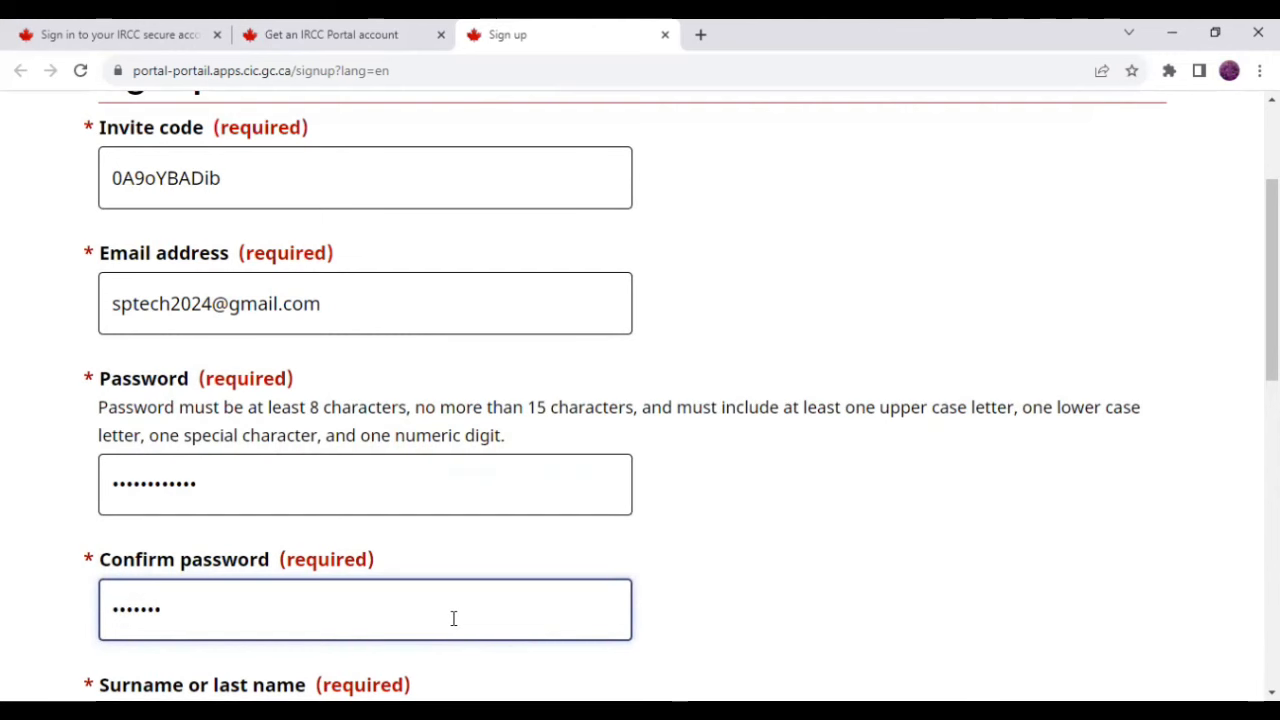
pyautogui.press('BackSpace')
pyautogui.press('BackSpace')
pyautogui.press('BackSpace')
pyautogui.press('BackSpace')
pyautogui.press('BackSpace')
pyautogui.press('BackSpace')
pyautogui.press('BackSpace')
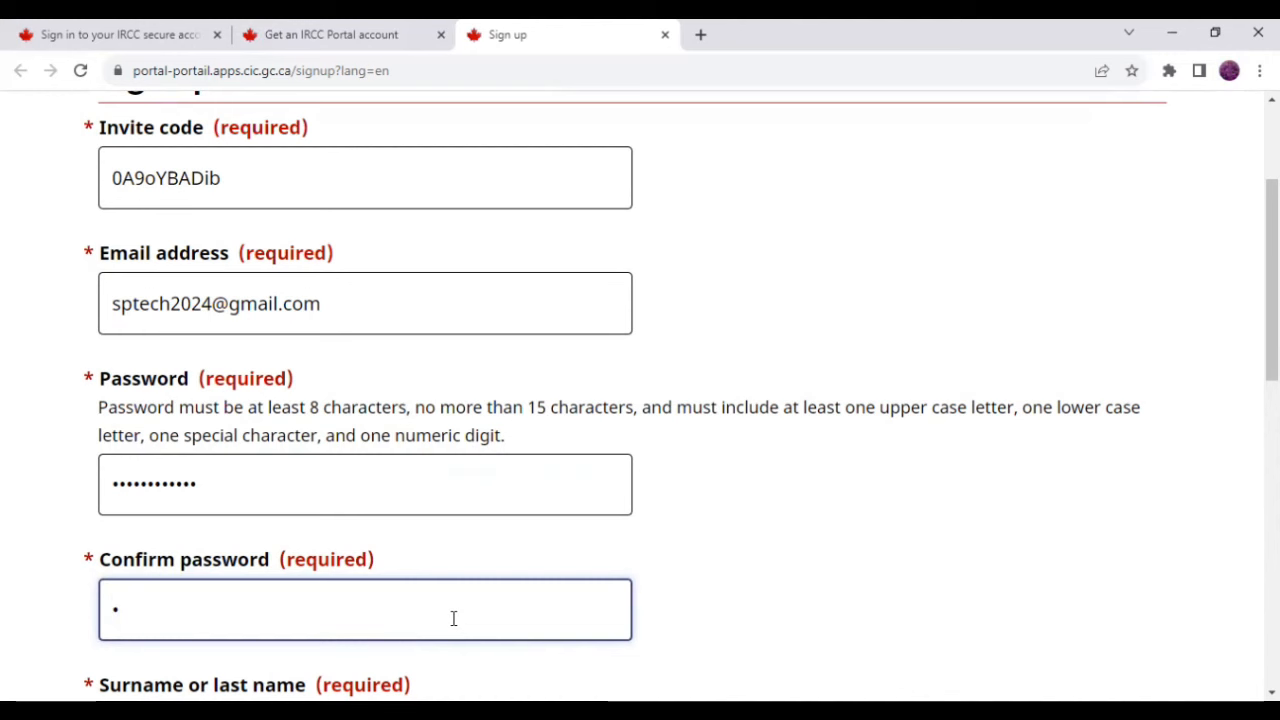
pyautogui.write('••••••••••')
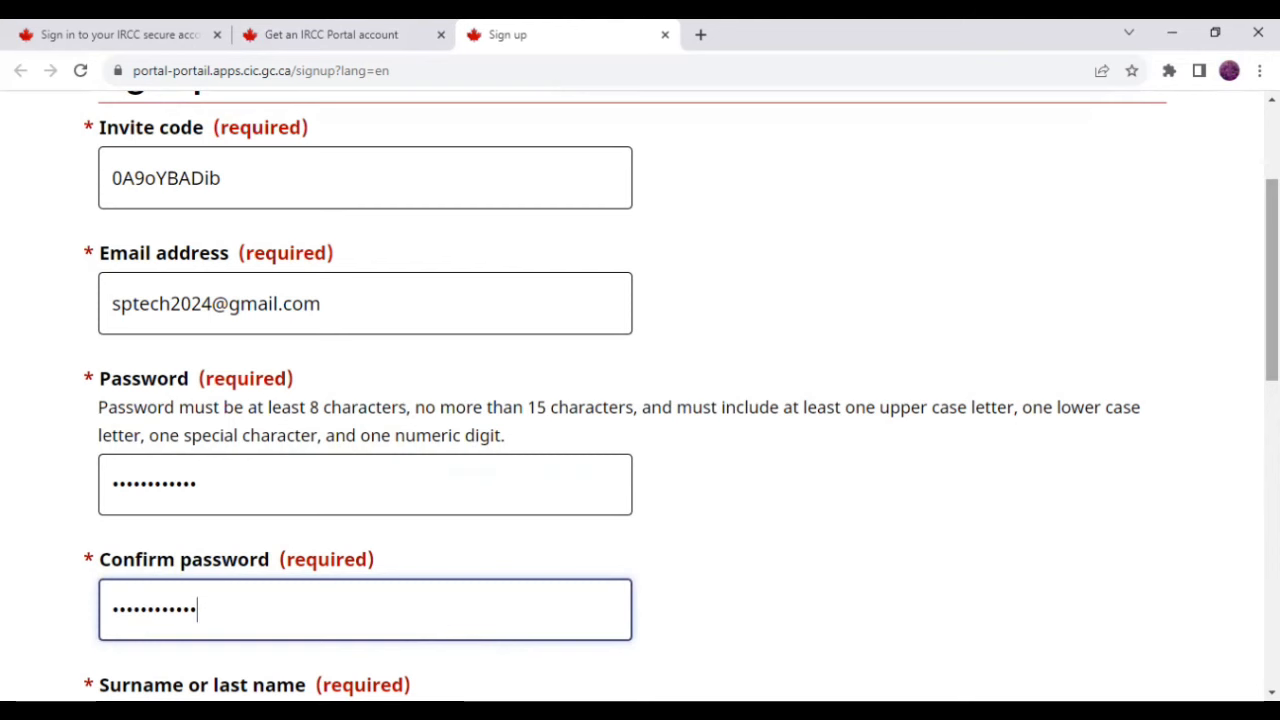
# Fill in the applicant's surname and given name on the sign-up form.
pyautogui.scroll(-3, 1272, 300)
pyautogui.scroll(-2, 640, 400)
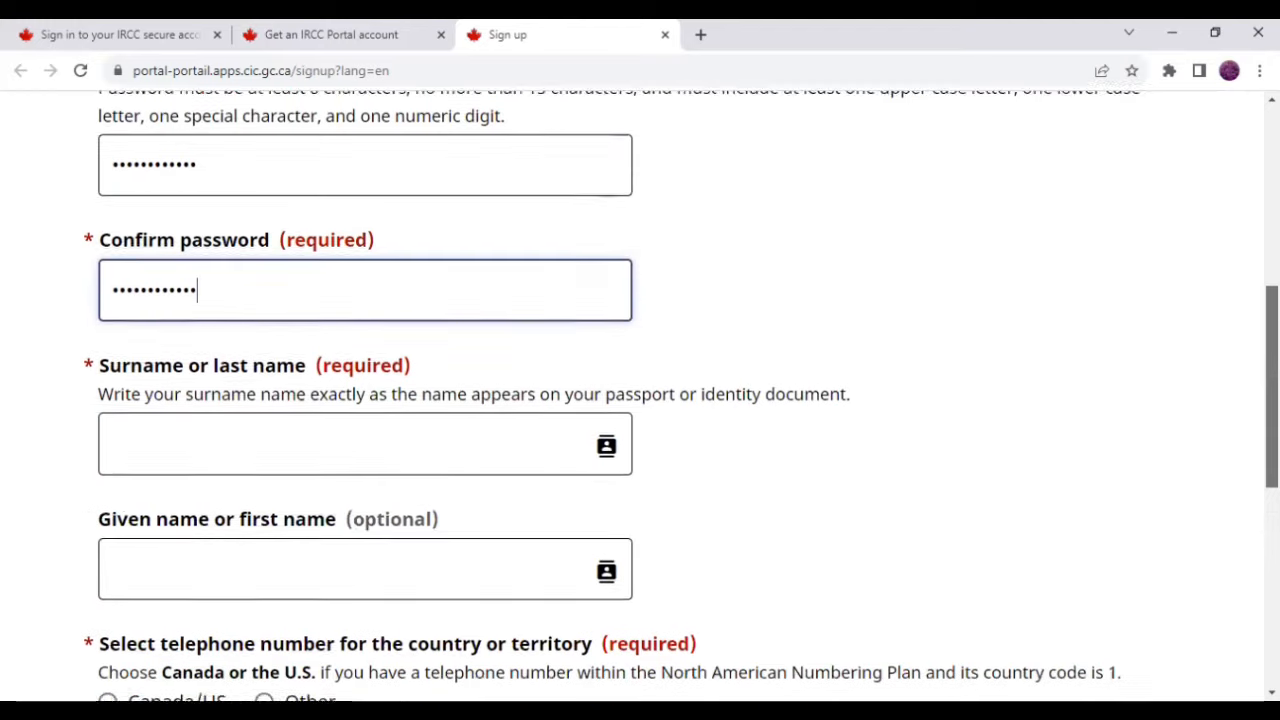
pyautogui.scroll(-1, 640, 400)
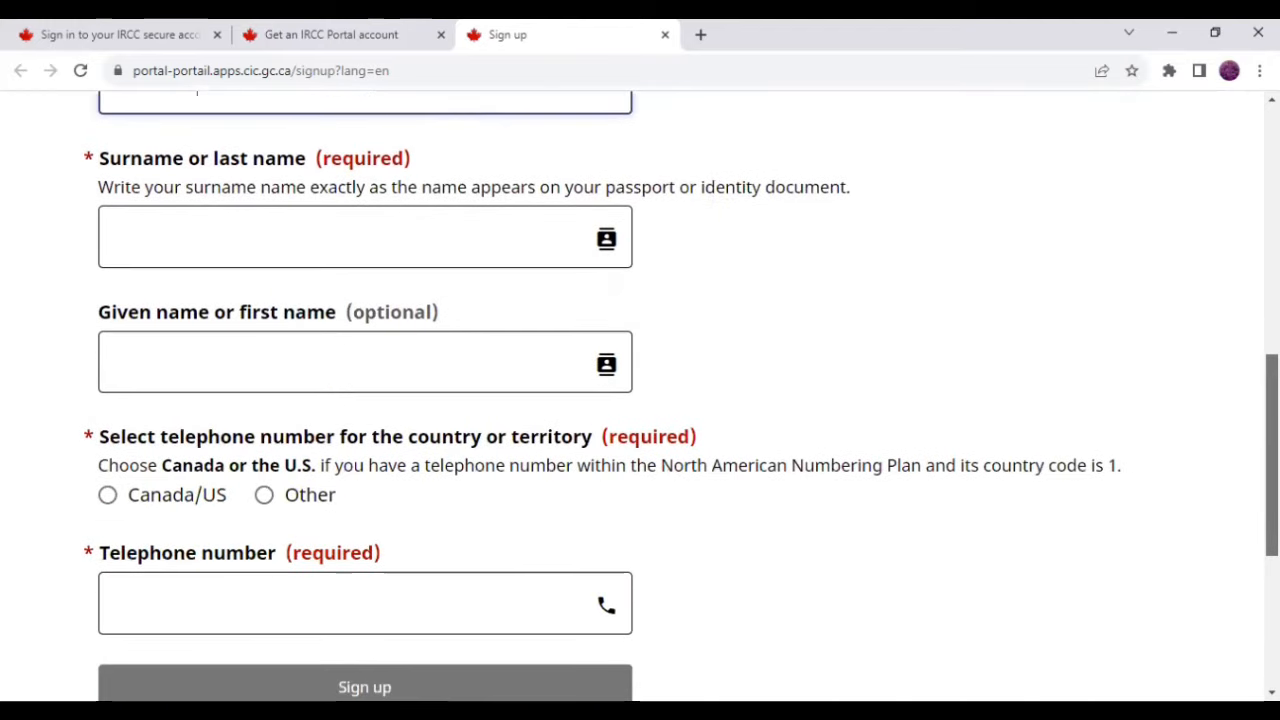
pyautogui.scroll(-1, 640, 400)
pyautogui.scroll(1, 640, 400)
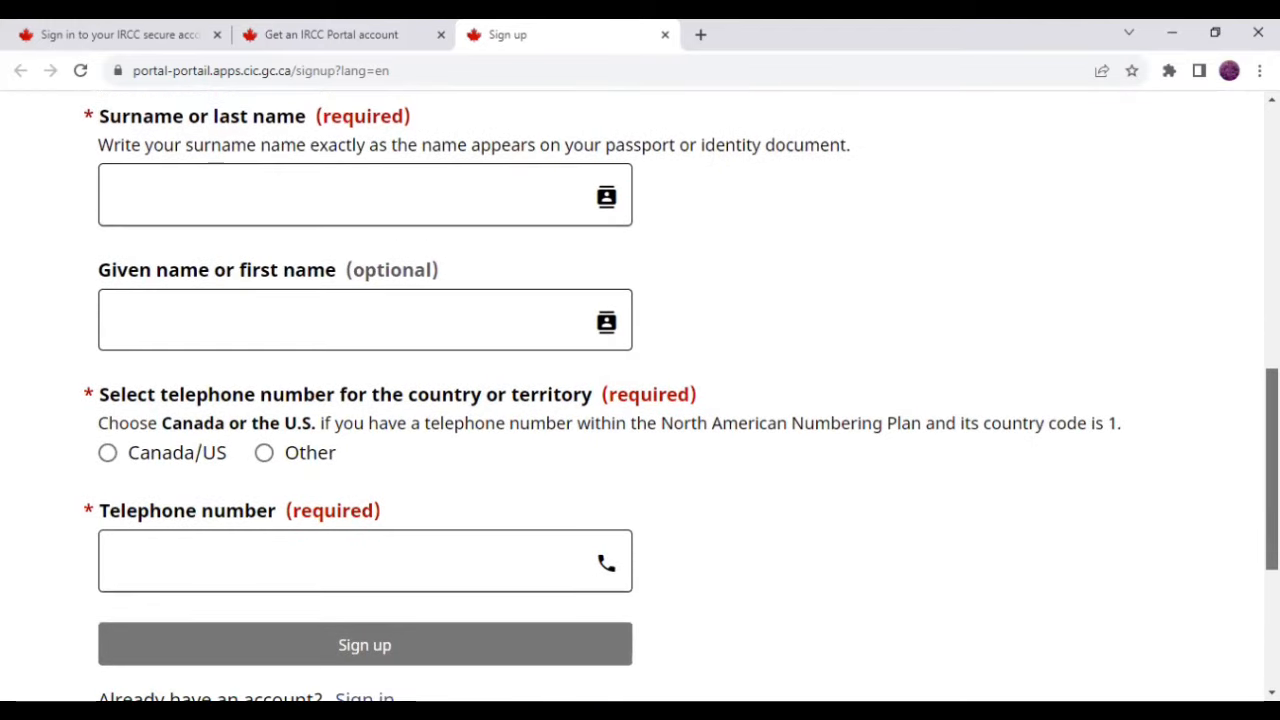
pyautogui.scroll(1, 640, 400)
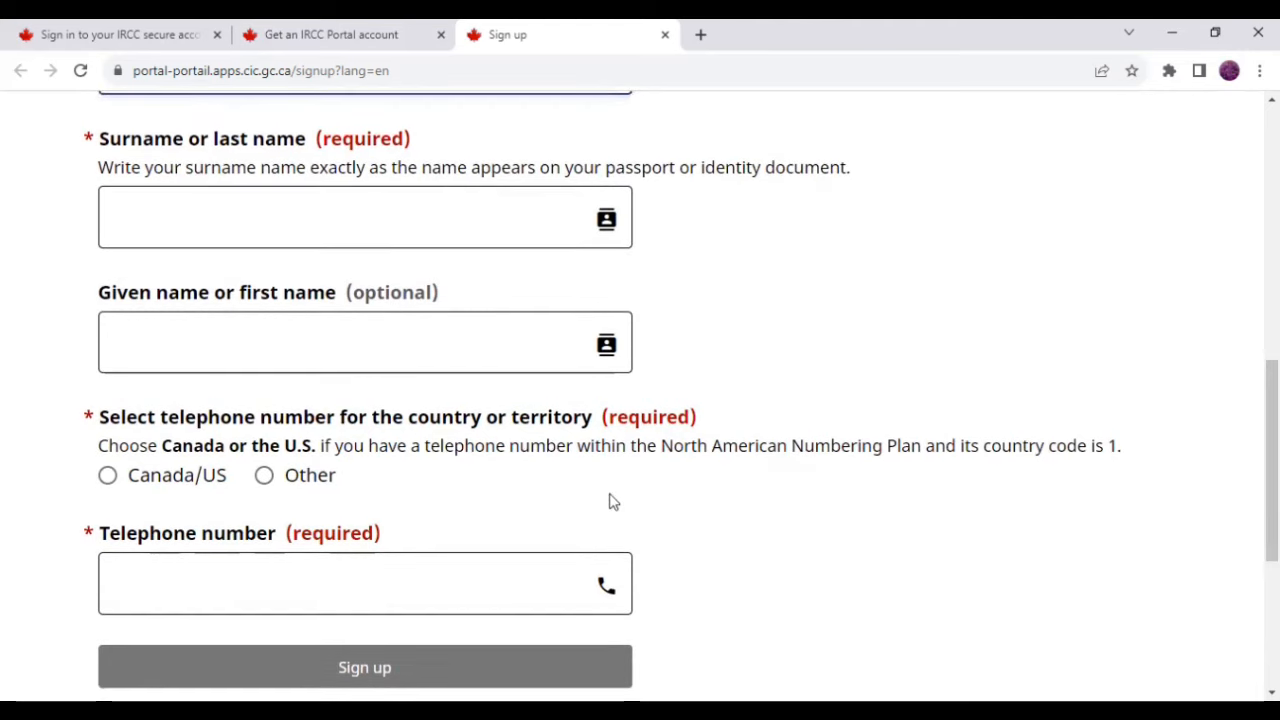
pyautogui.click(322, 222)
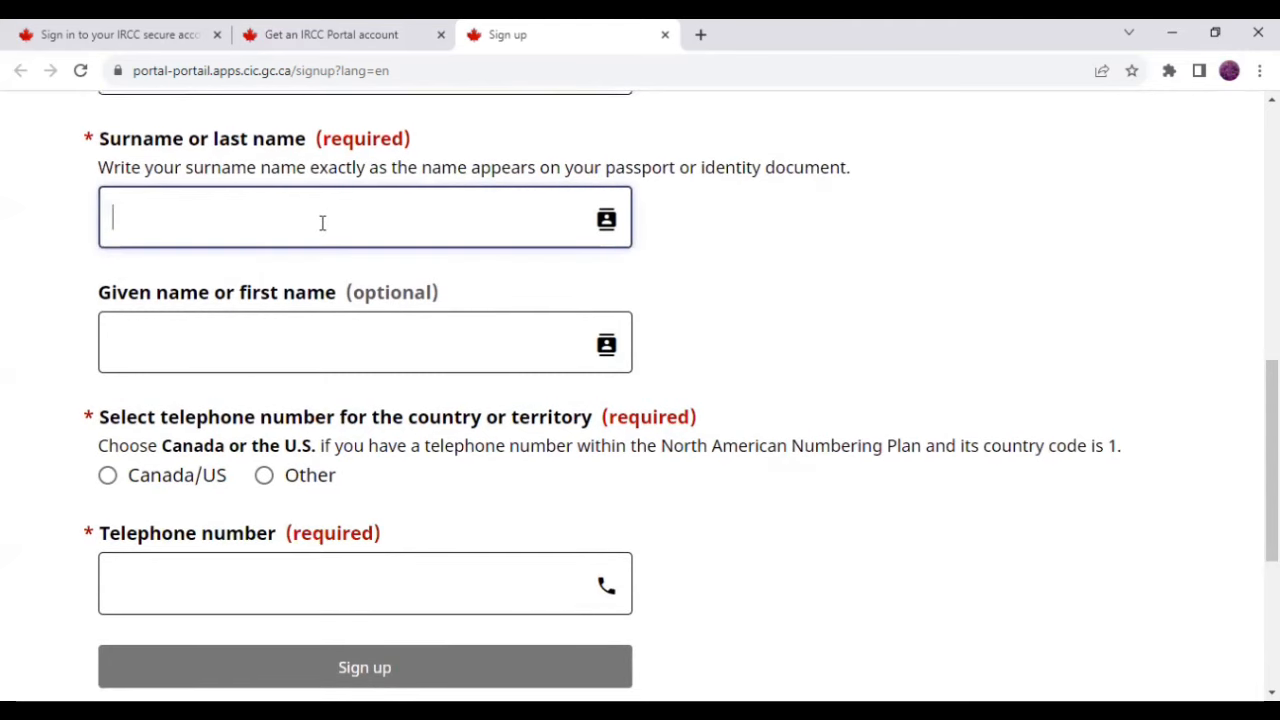
pyautogui.write('sujee')
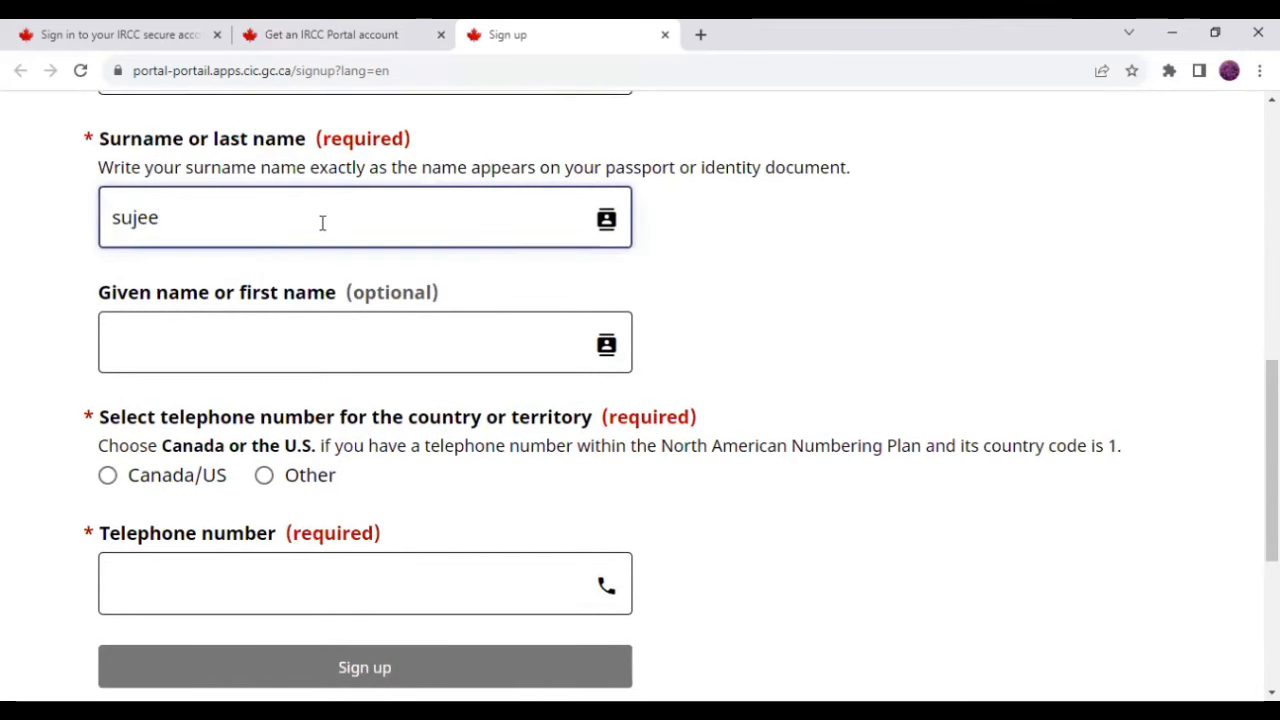
pyautogui.press('BackSpace')
pyautogui.press('BackSpace')
pyautogui.press('BackSpace')
pyautogui.press('BackSpace')
pyautogui.press('BackSpace')
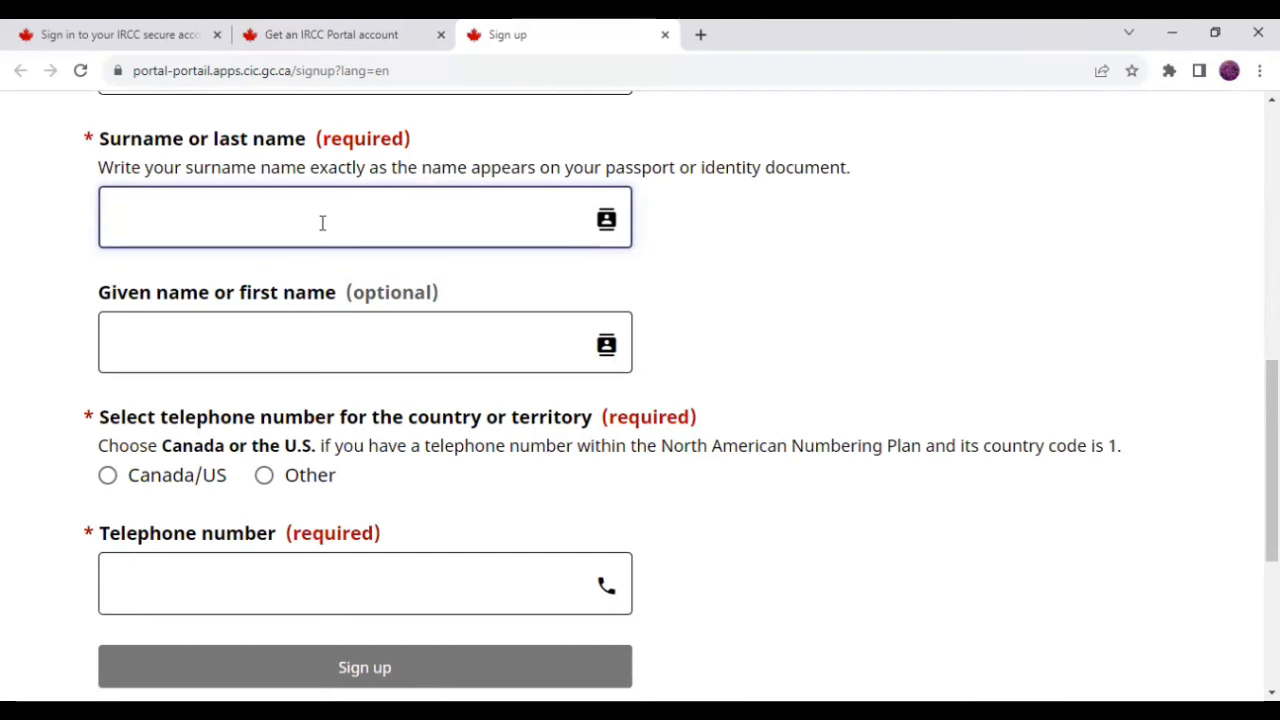
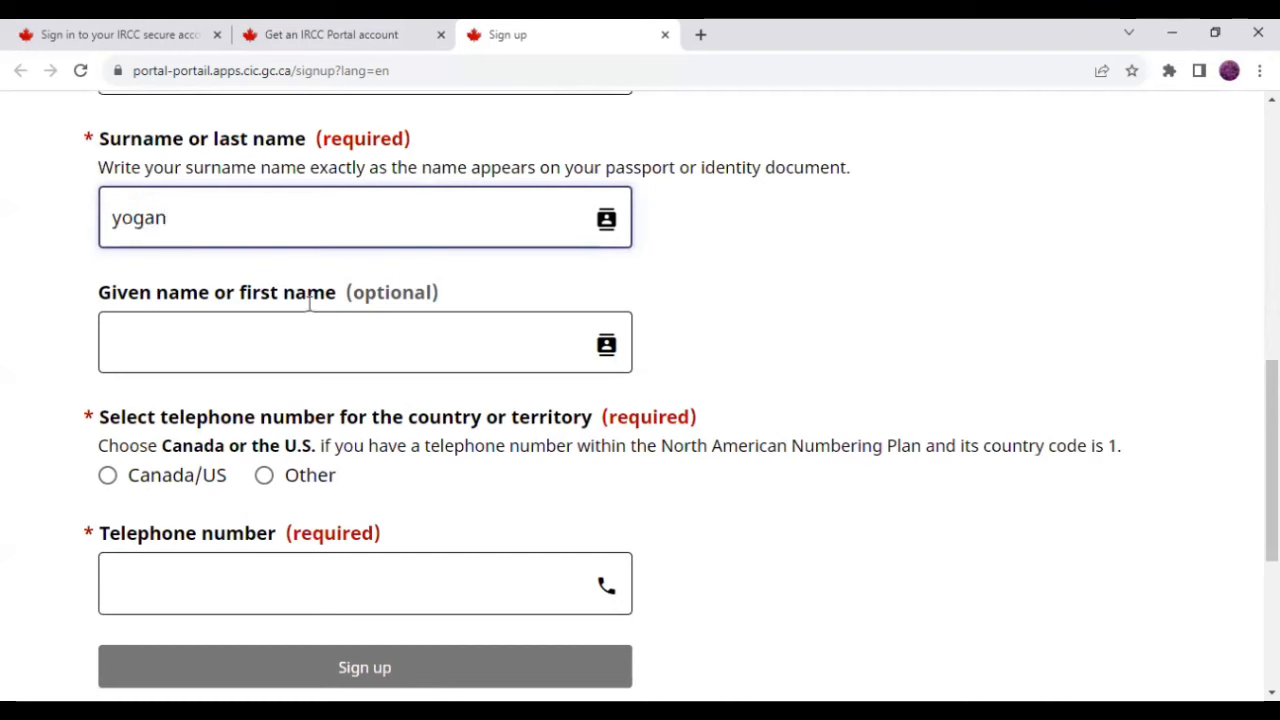
pyautogui.click(303, 341)
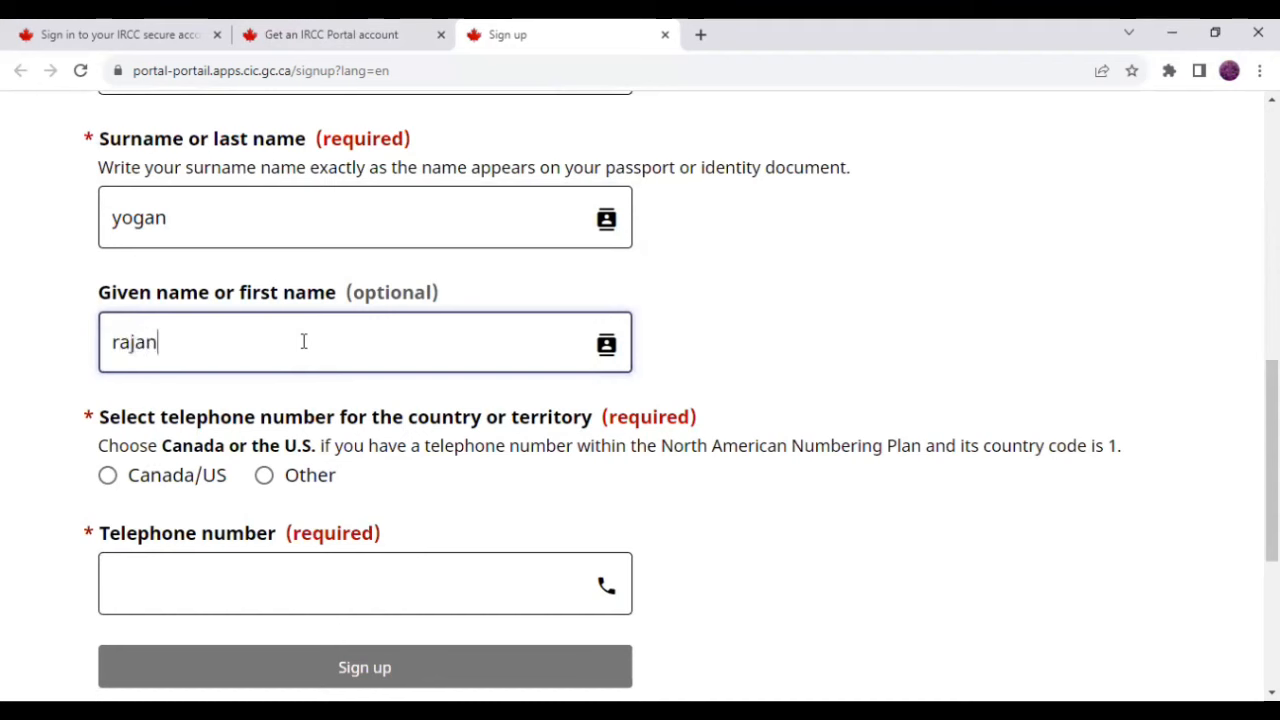
# Choose a Canada/US telephone number, enter the phone number and submit the sign-up.
pyautogui.click(107, 476)
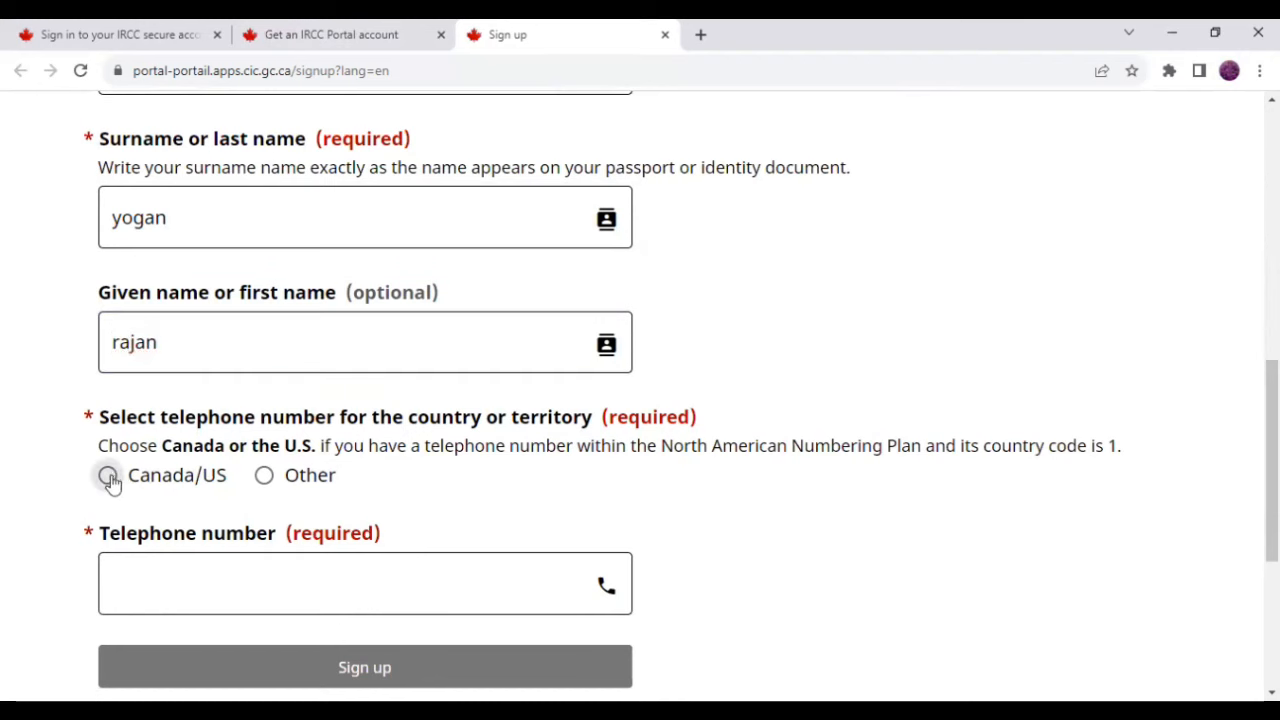
pyautogui.click(200, 583)
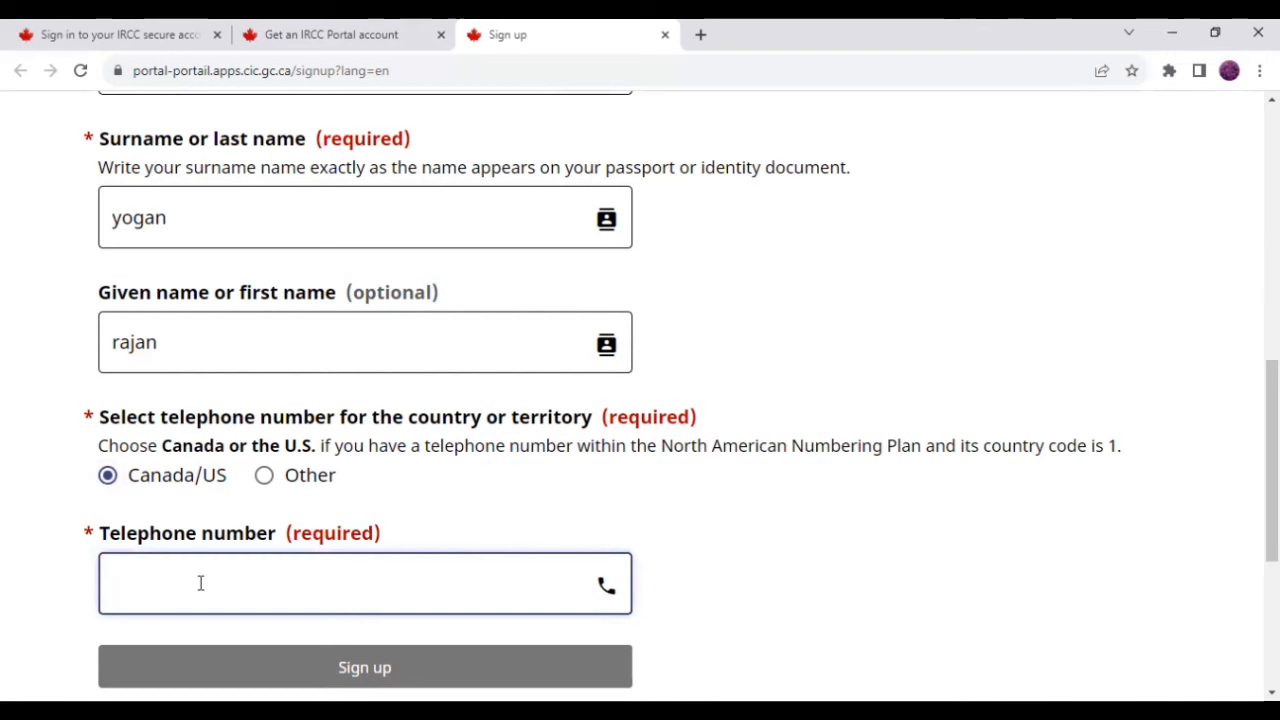
pyautogui.click(306, 665)
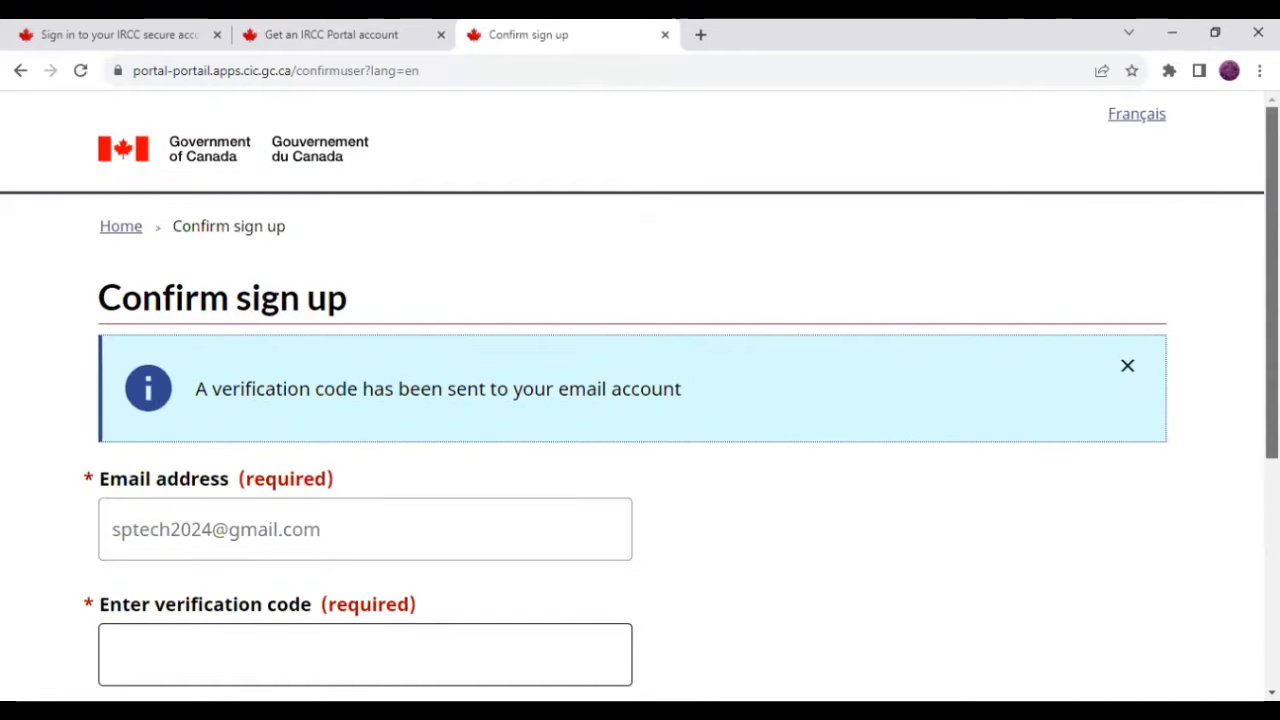
# Enter the emailed verification code, correct its mistyped character, and confirm the e-mail address.
pyautogui.scroll(-2, 696, 530)
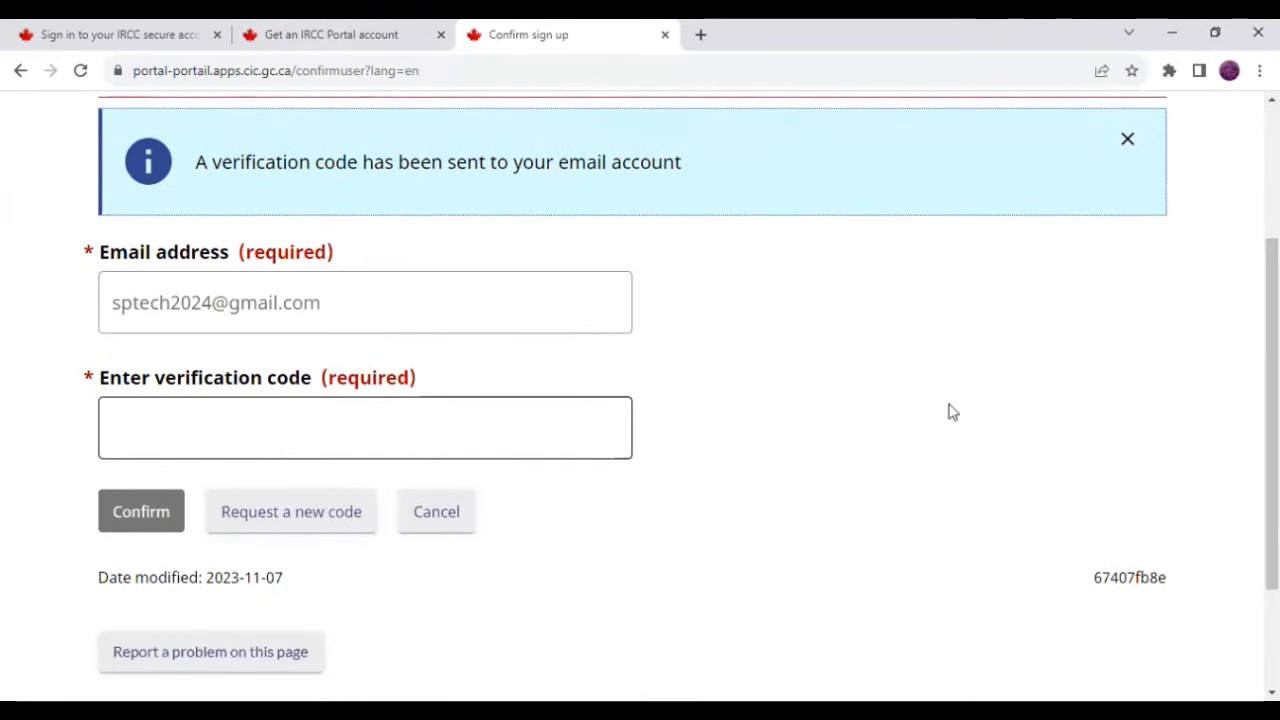
pyautogui.click(518, 437)
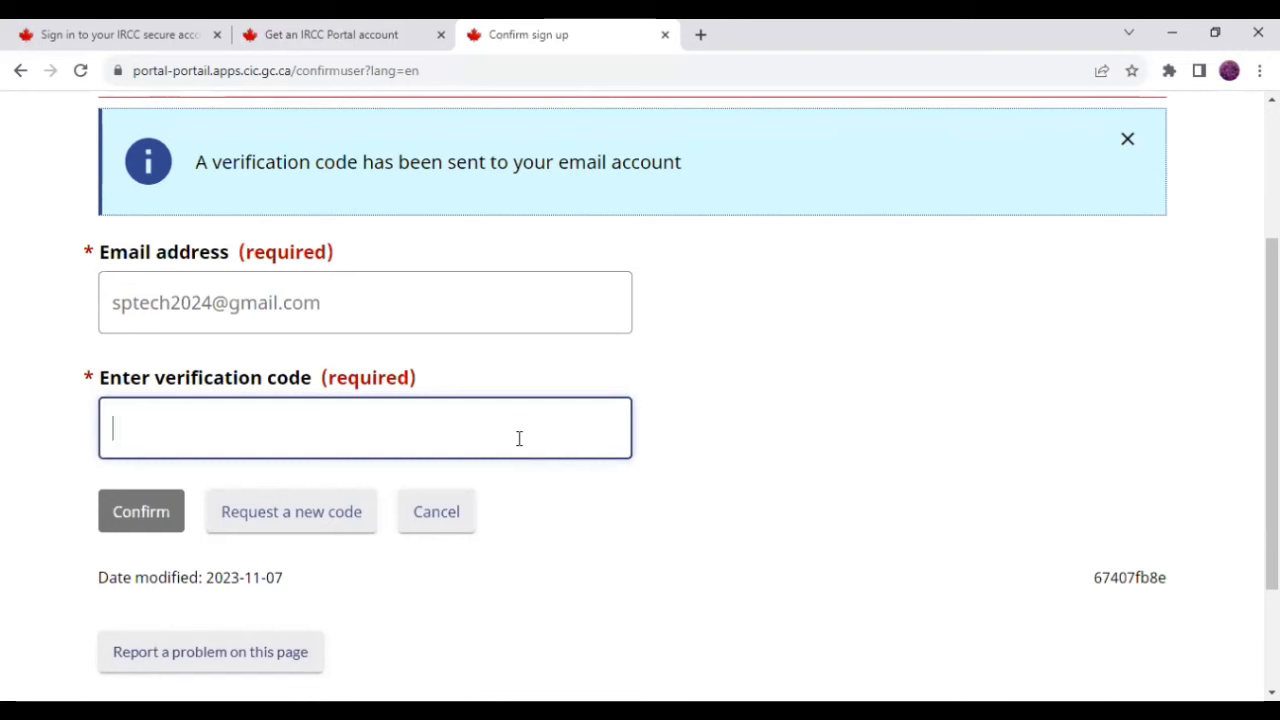
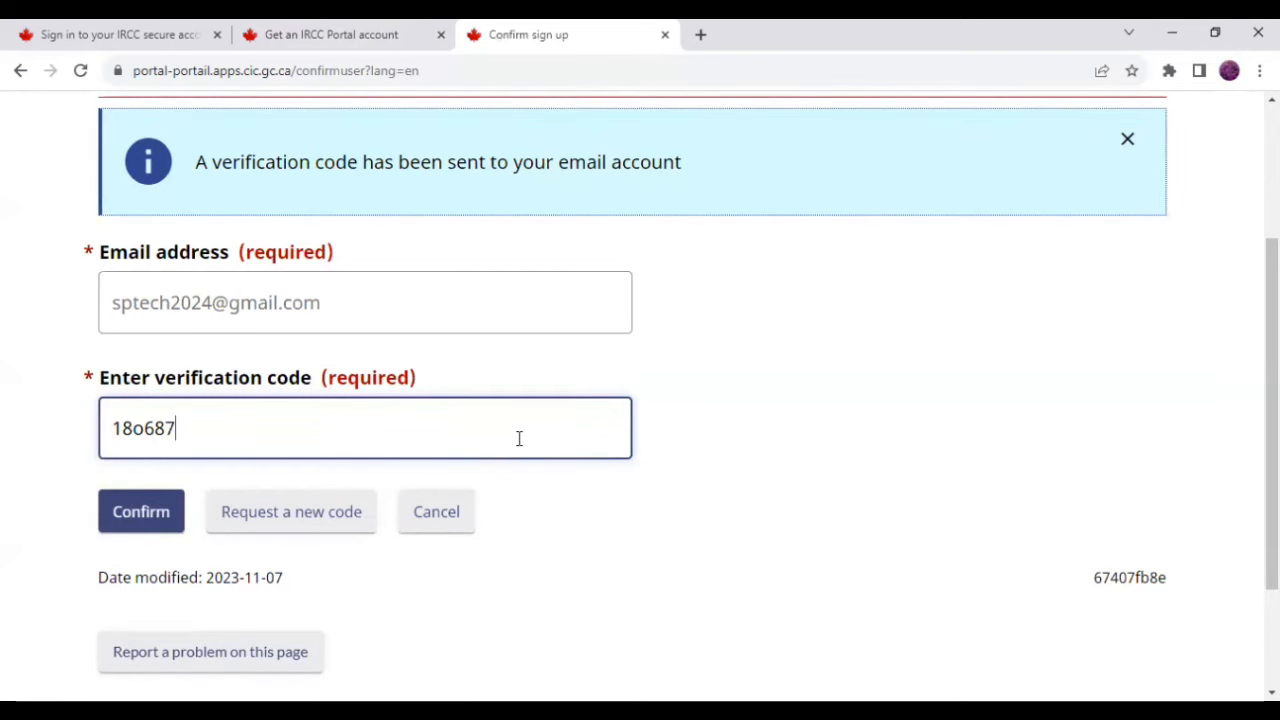
pyautogui.click(166, 506)
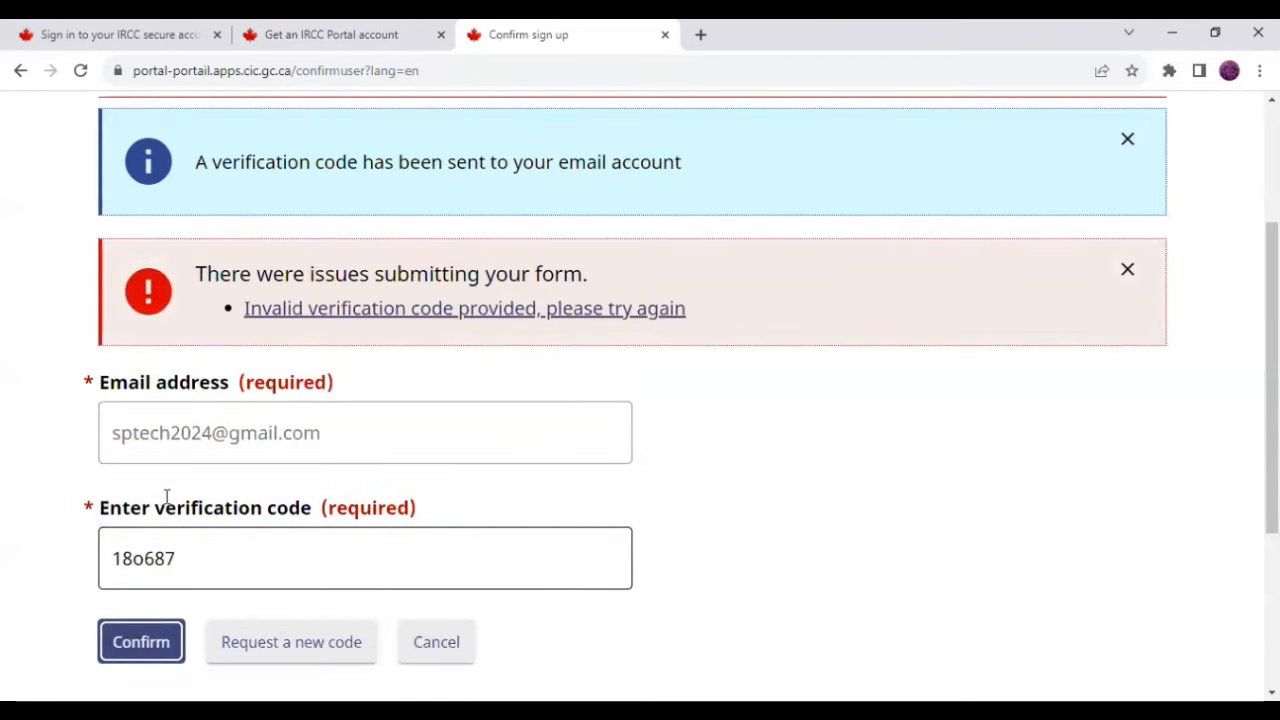
pyautogui.click(145, 558)
pyautogui.press('BackSpace')
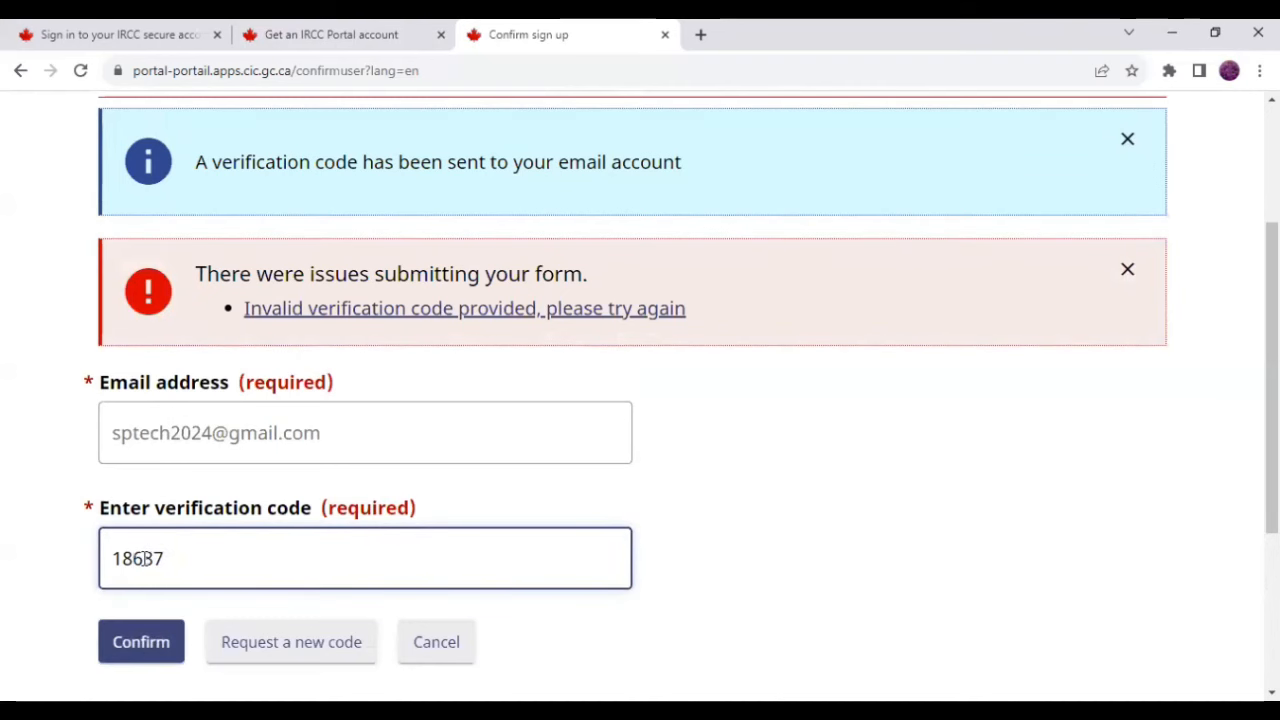
pyautogui.click(117, 651)
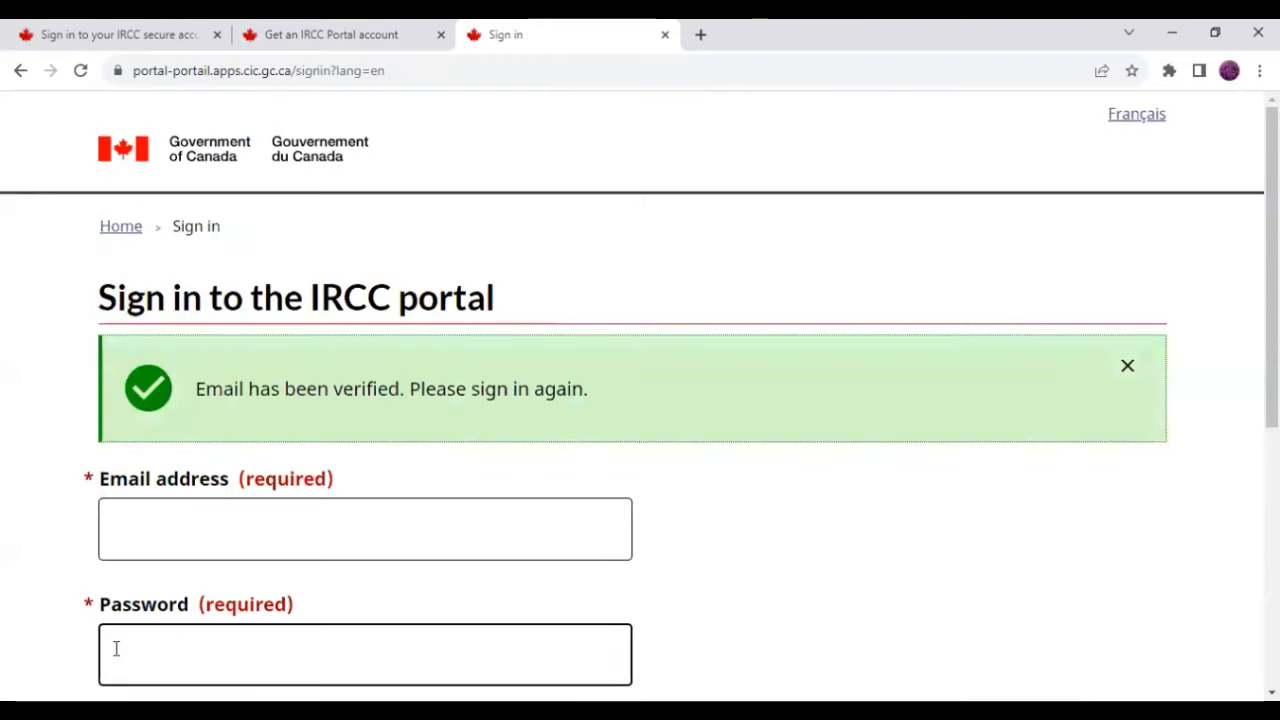
# Sign in using the saved e-mail address suggestion and the account password.
pyautogui.scroll(-2, 640, 400)
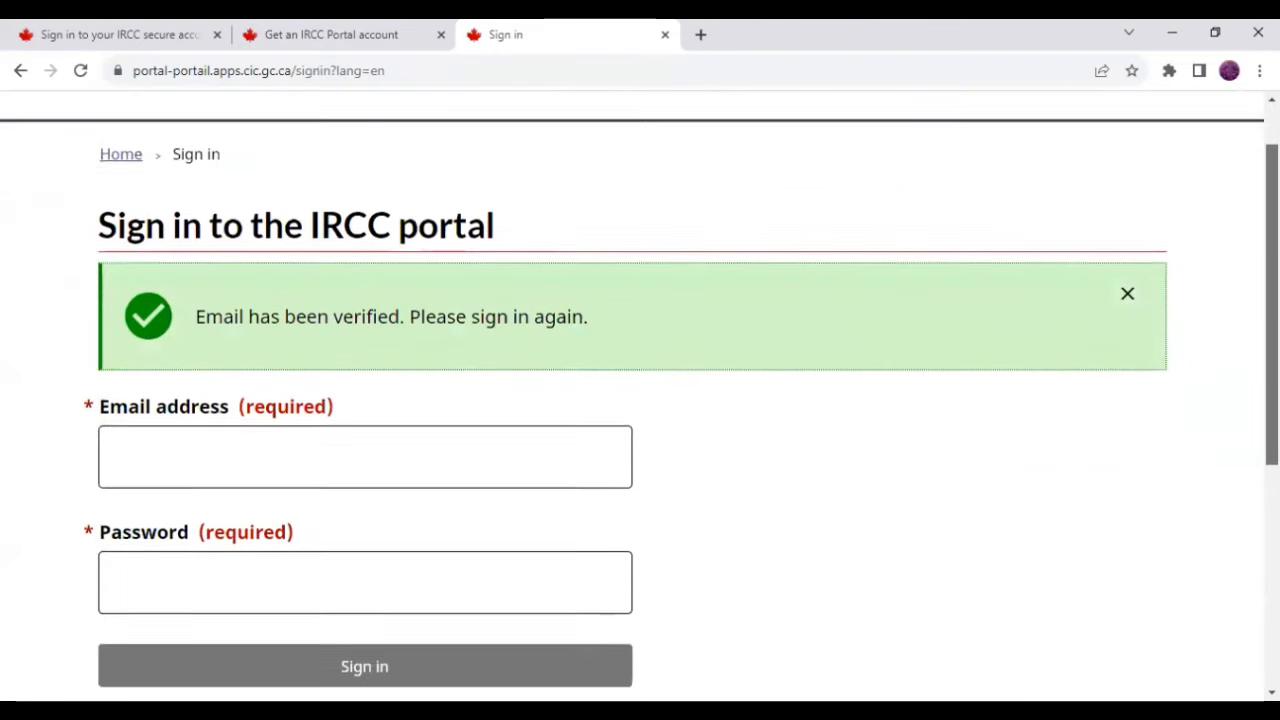
pyautogui.scroll(1, 411, 320)
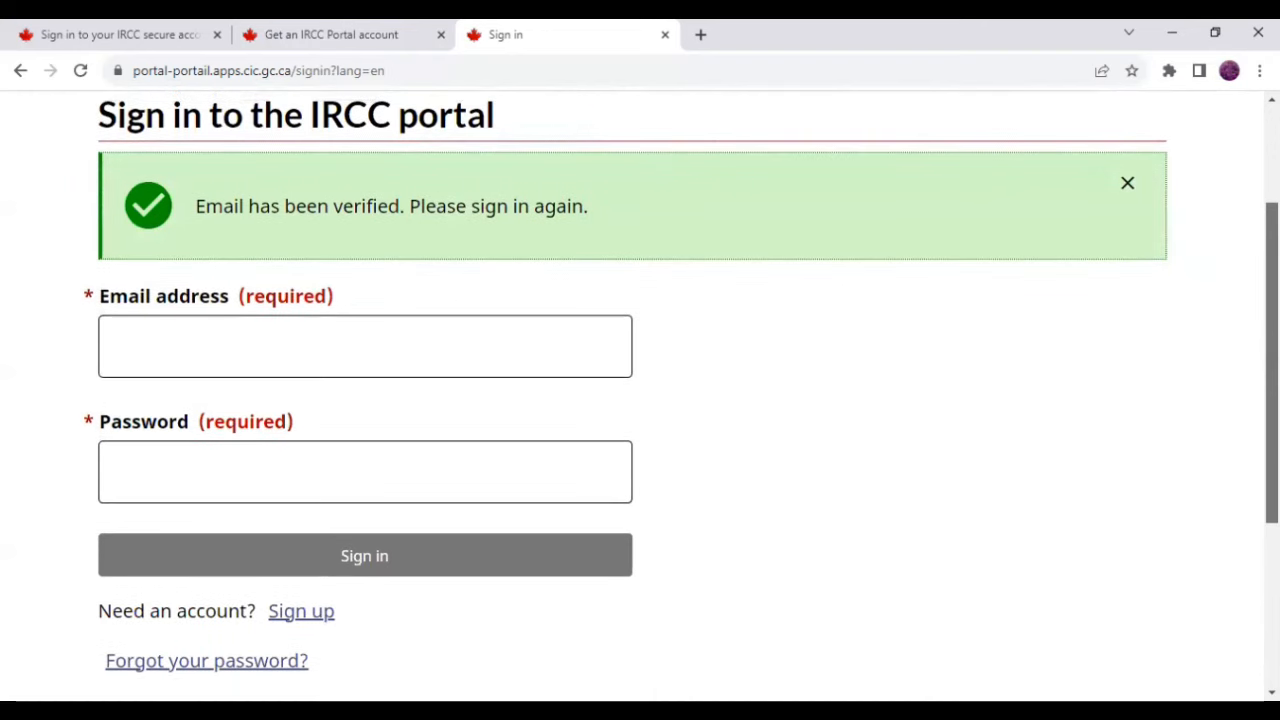
pyautogui.click(400, 337)
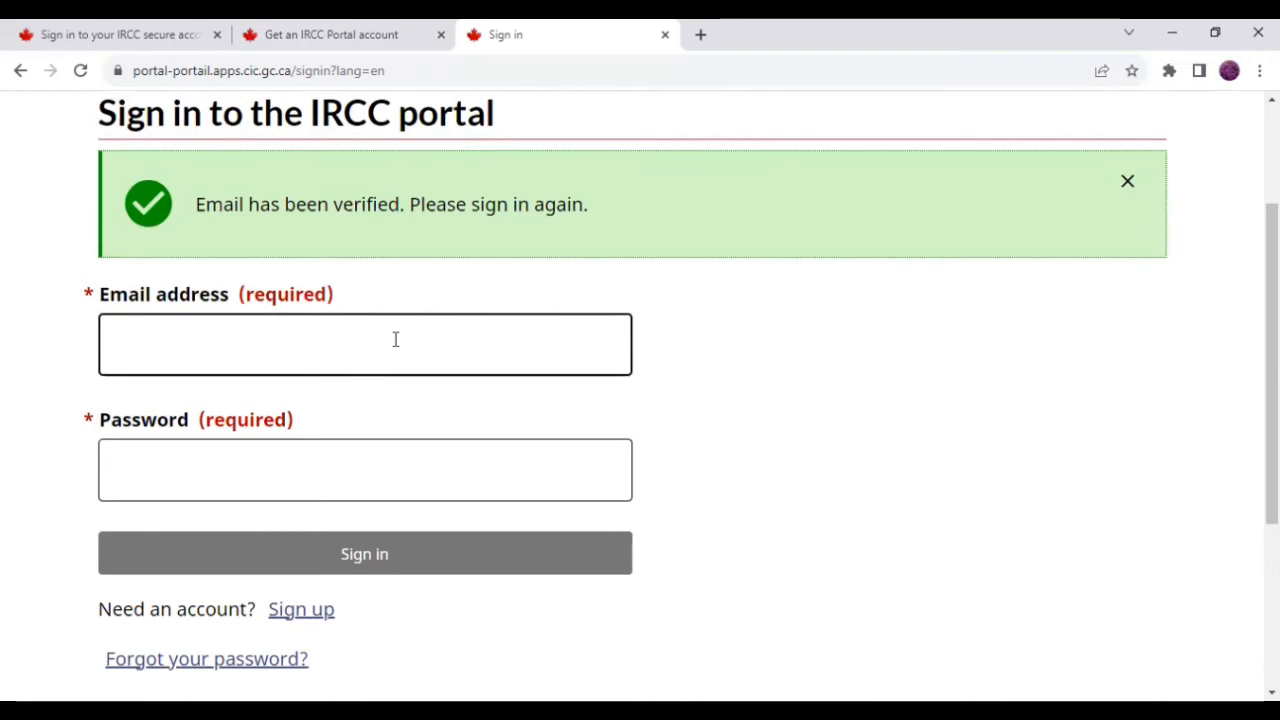
pyautogui.click(379, 348)
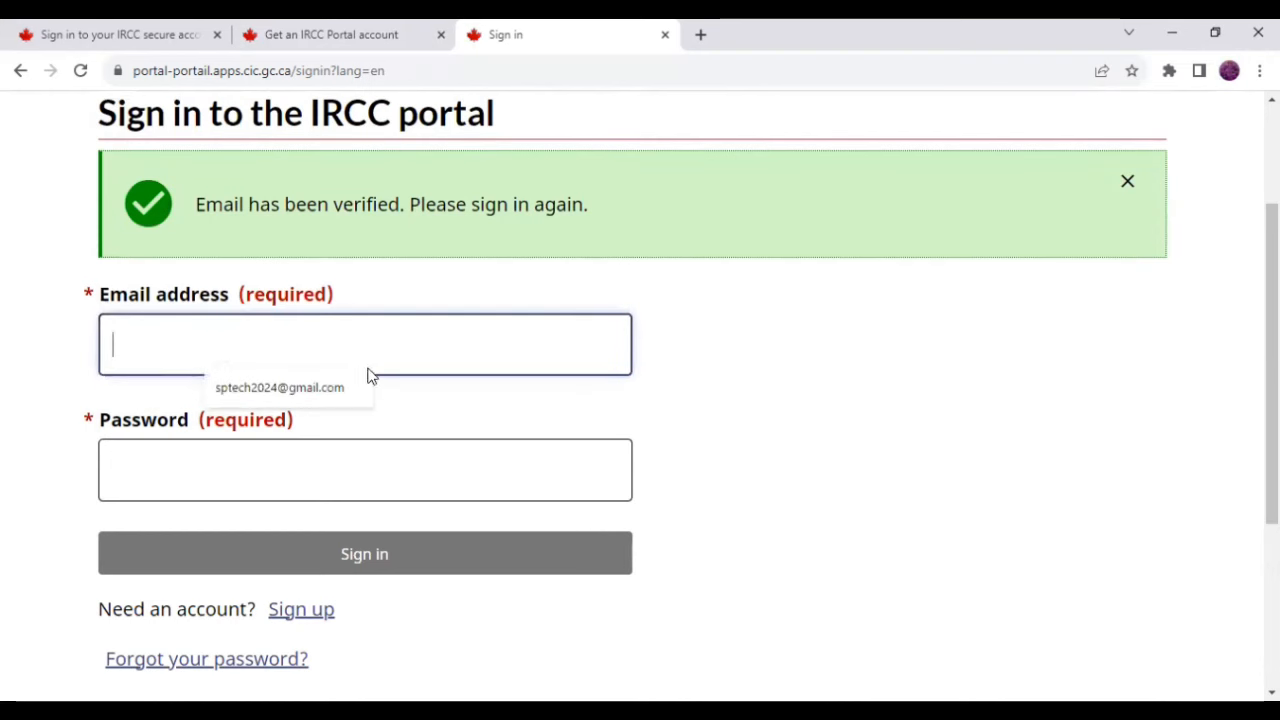
pyautogui.click(354, 391)
pyautogui.click(311, 465)
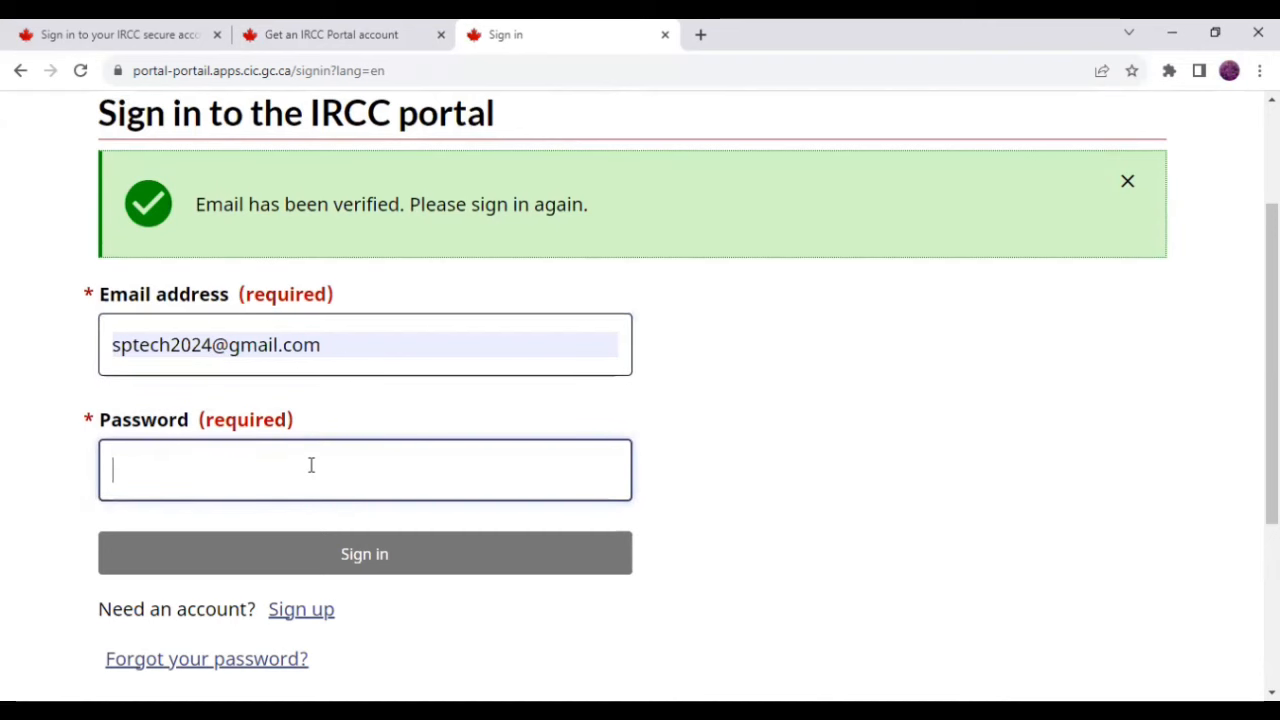
pyautogui.write('•')
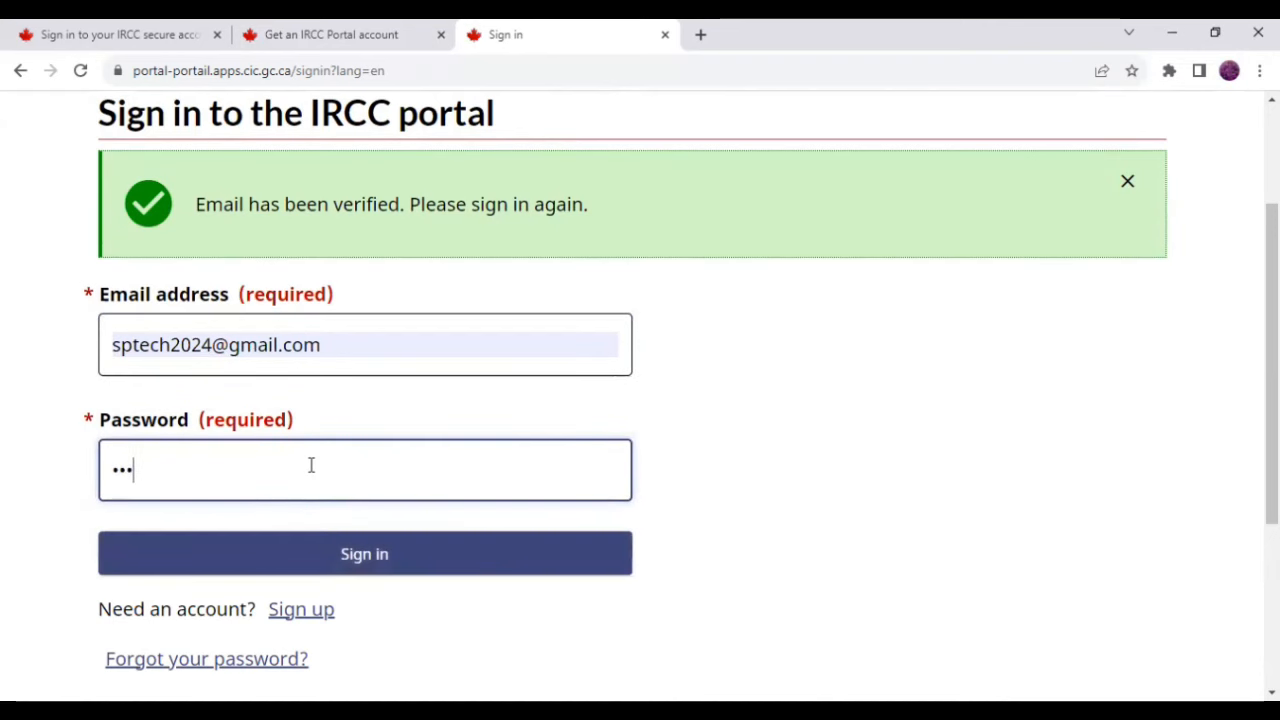
pyautogui.write('•••••••••')
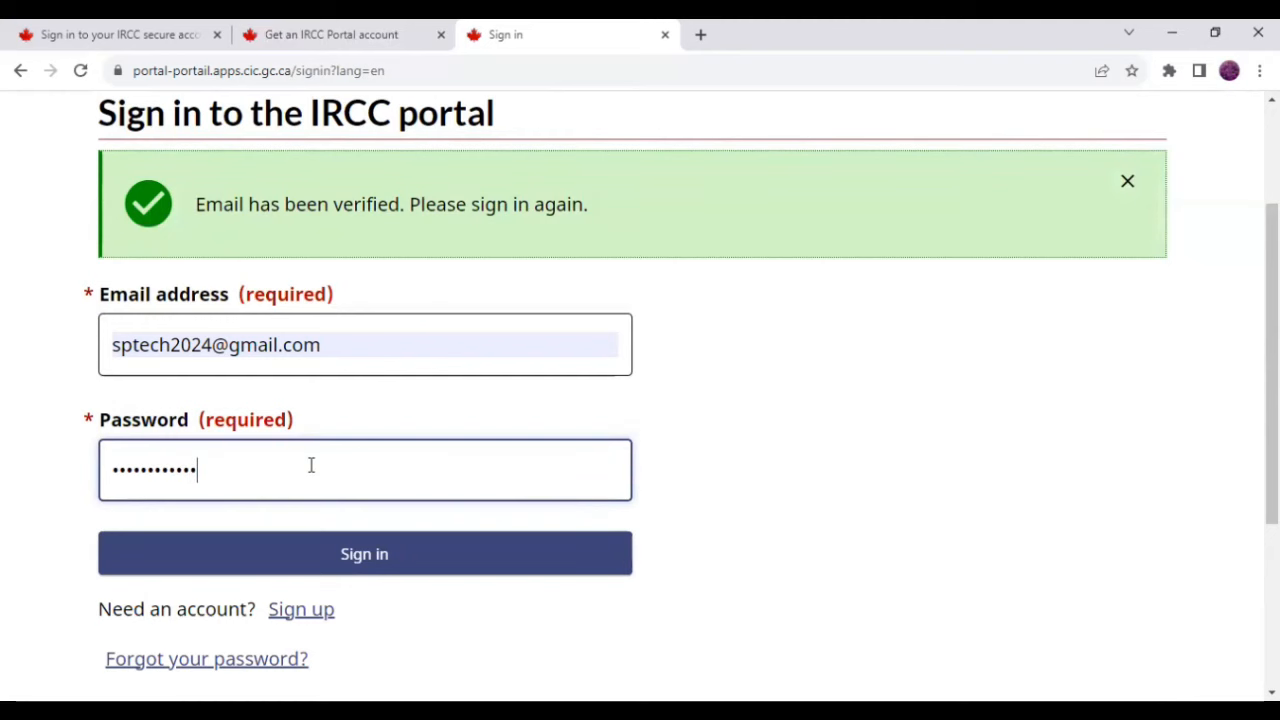
pyautogui.click(352, 558)
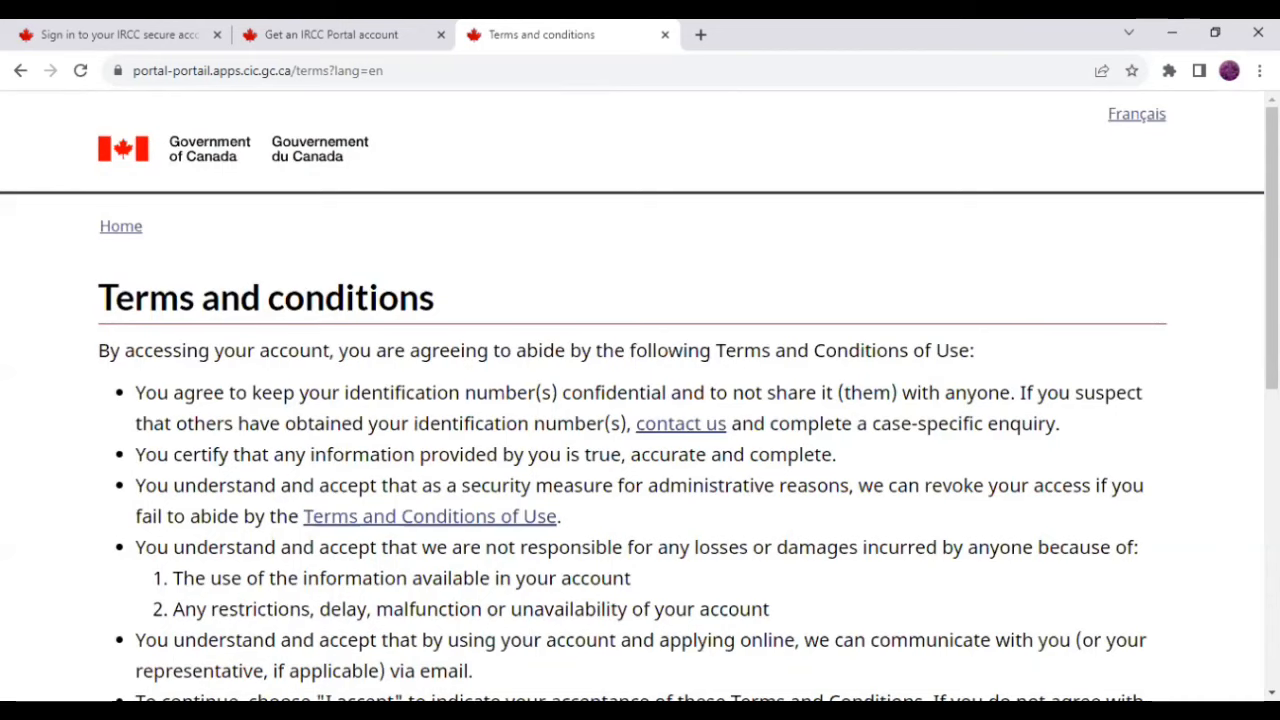
# Scroll through the Terms and conditions and click I accept.
pyautogui.scroll(-4, 1086, 491)
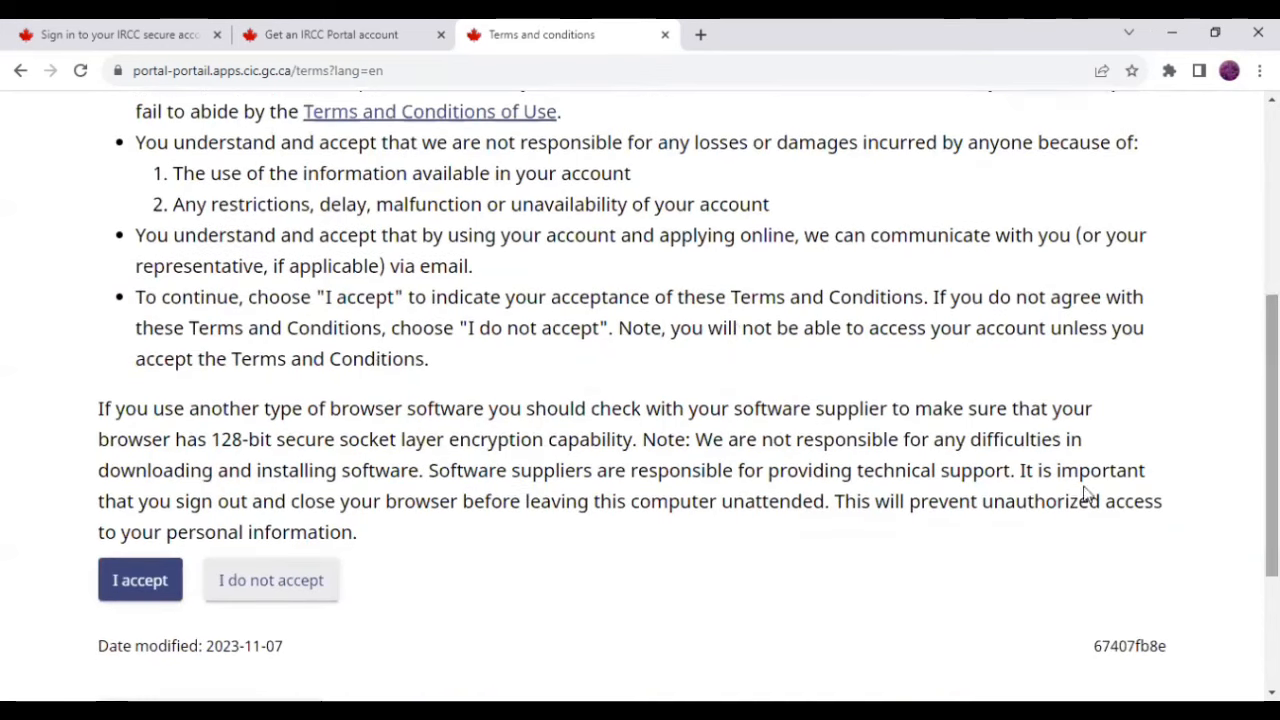
pyautogui.click(148, 590)
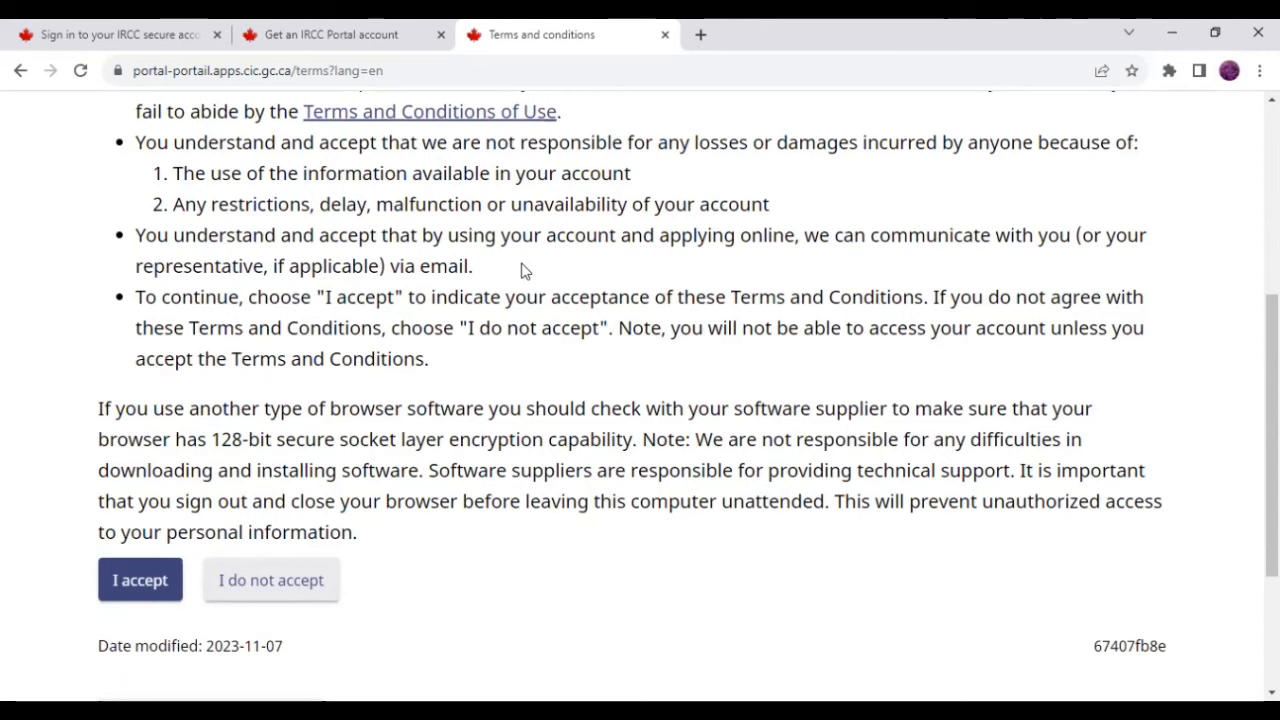
pyautogui.click(120, 580)
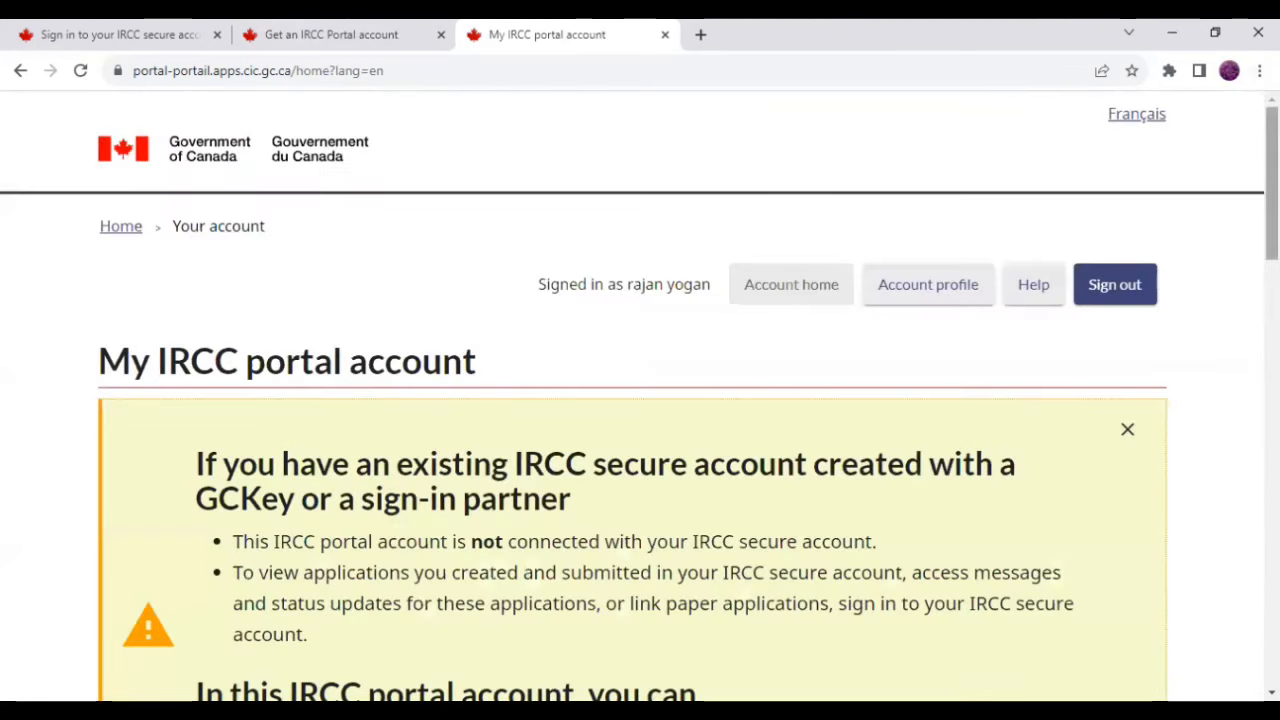
# Follow the 'Apply for a visitor visa, transit visa or a study permit' link under Start an application.
pyautogui.scroll(-5, 640, 400)
pyautogui.scroll(-1, 640, 400)
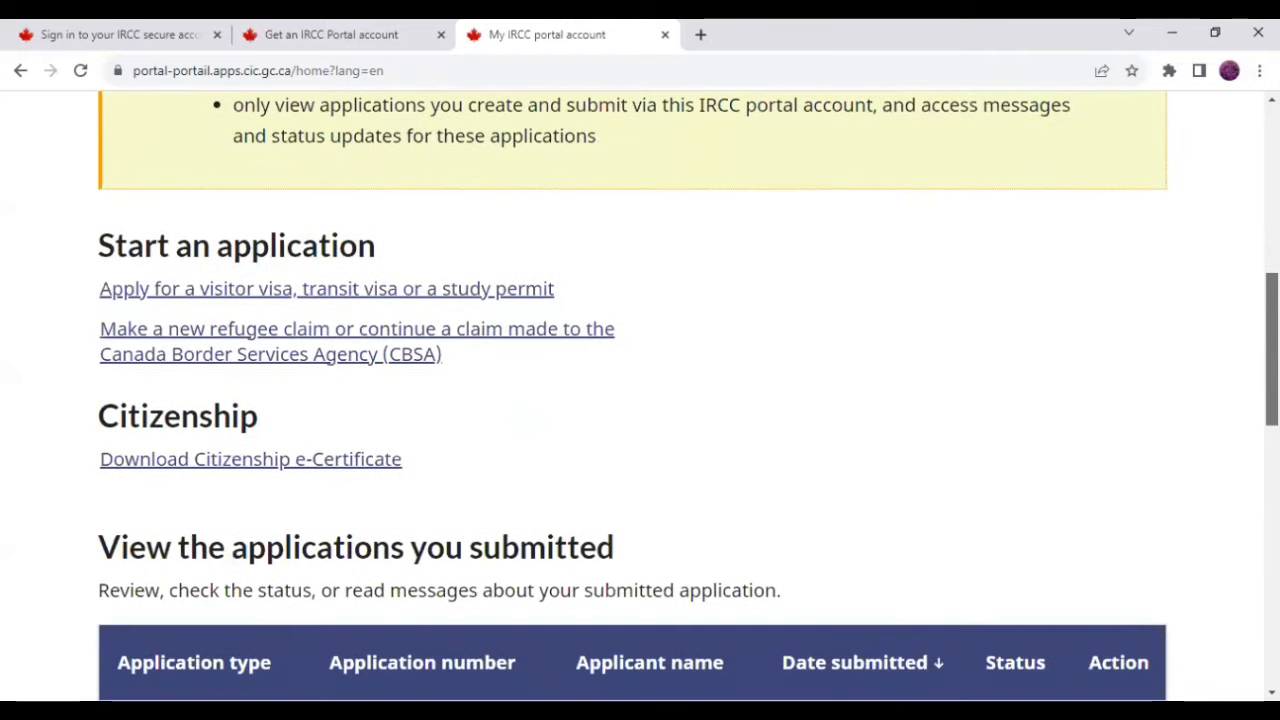
pyautogui.click(365, 299)
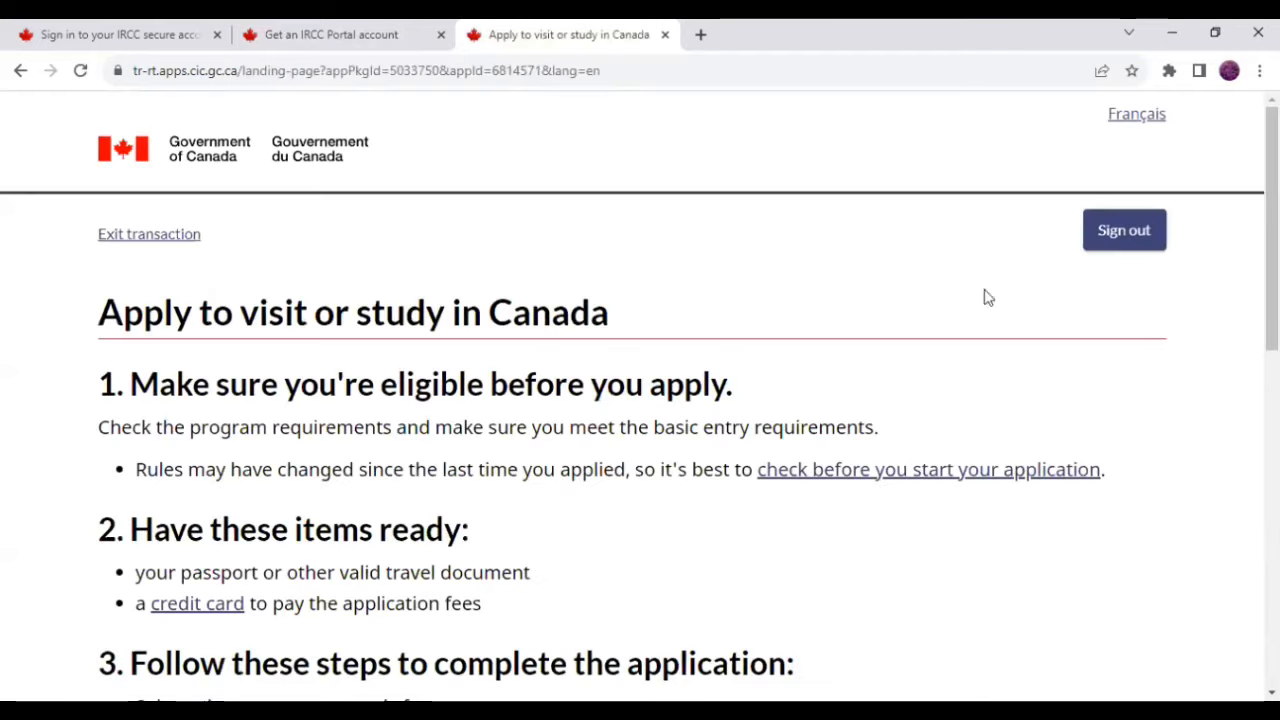
# Tick the acknowledgement checkbox and start the visitor visa application.
pyautogui.scroll(-4, 640, 400)
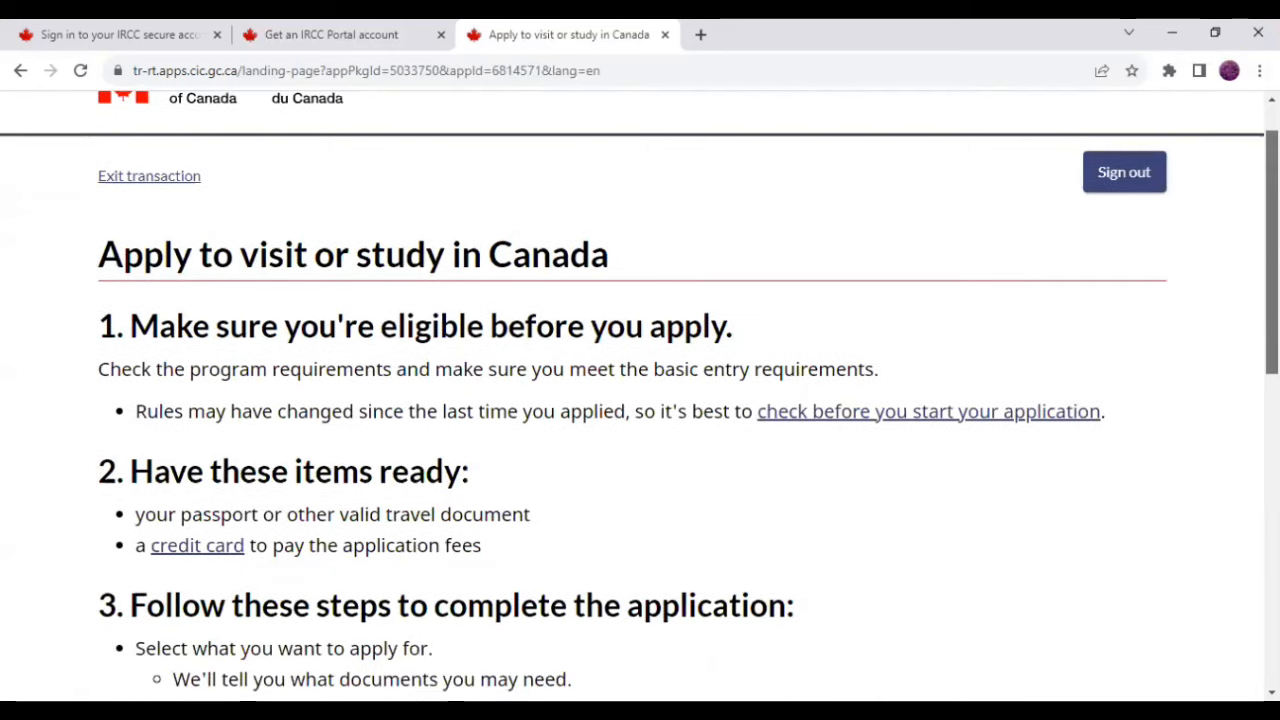
pyautogui.scroll(-3, 640, 400)
pyautogui.rightClick(1272, 488)
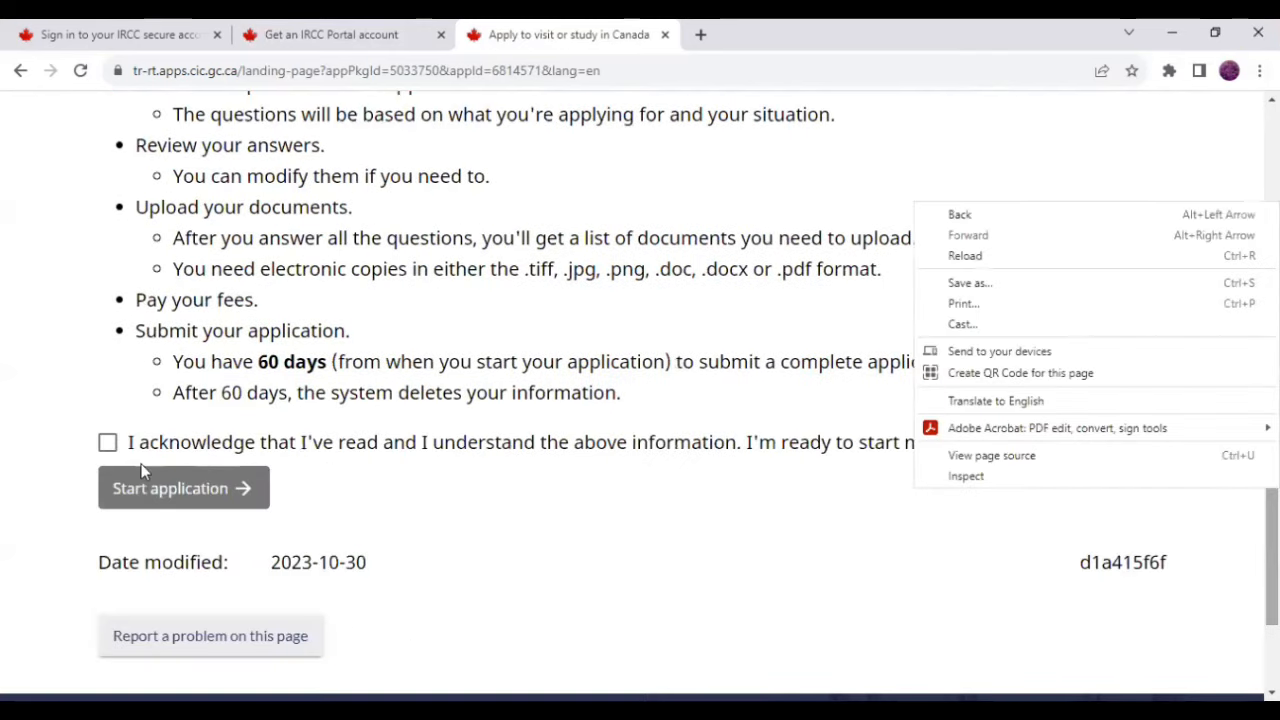
pyautogui.click(104, 448)
pyautogui.click(104, 448)
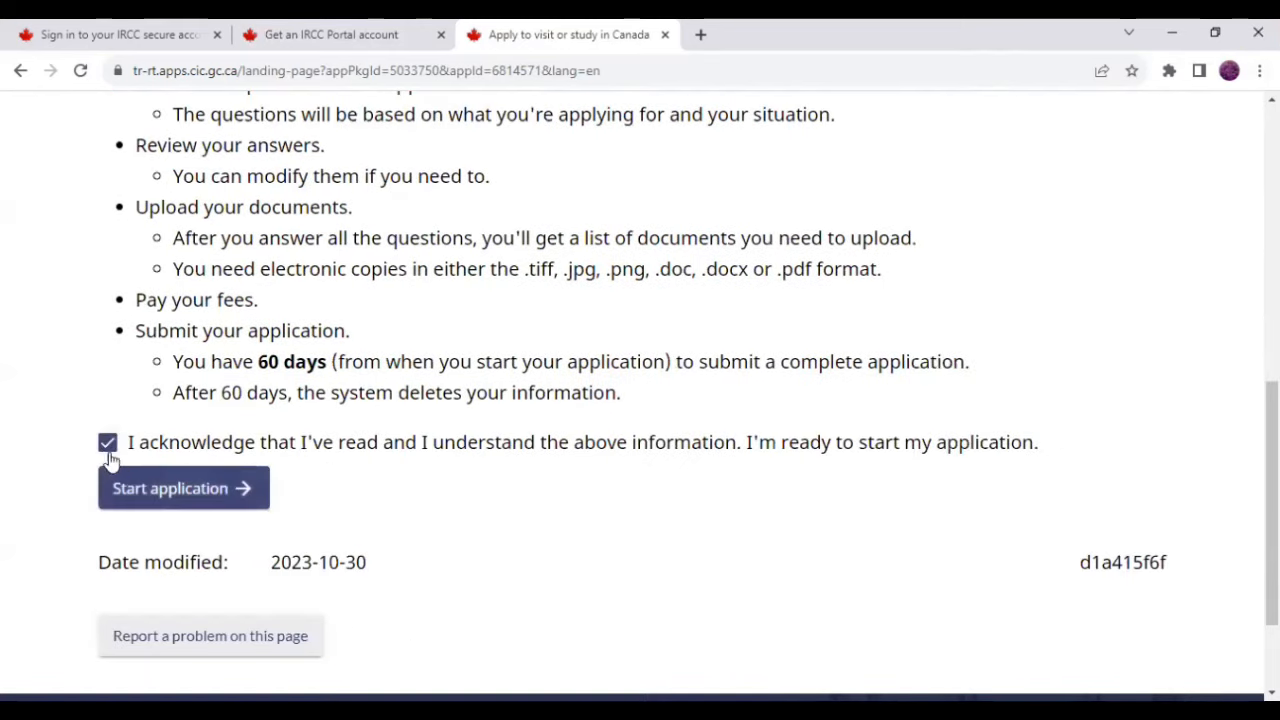
pyautogui.click(130, 484)
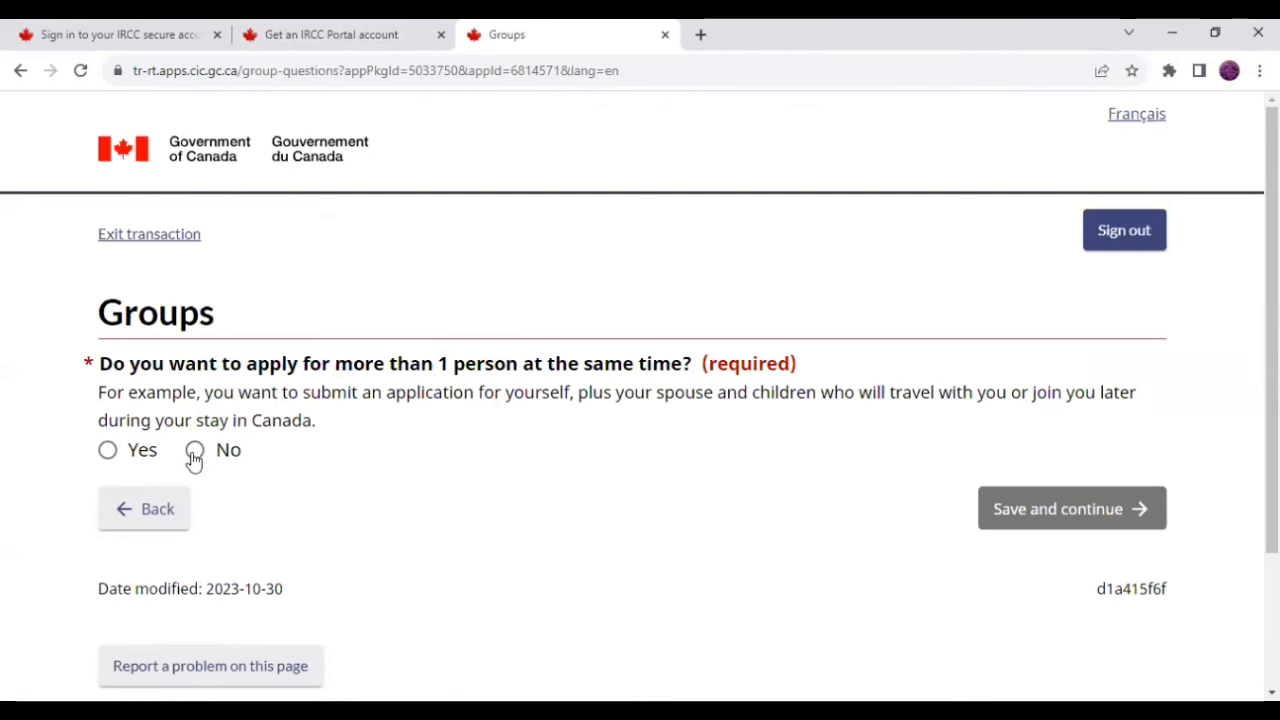
# Answer No to applying for more than one person and save.
pyautogui.click(194, 452)
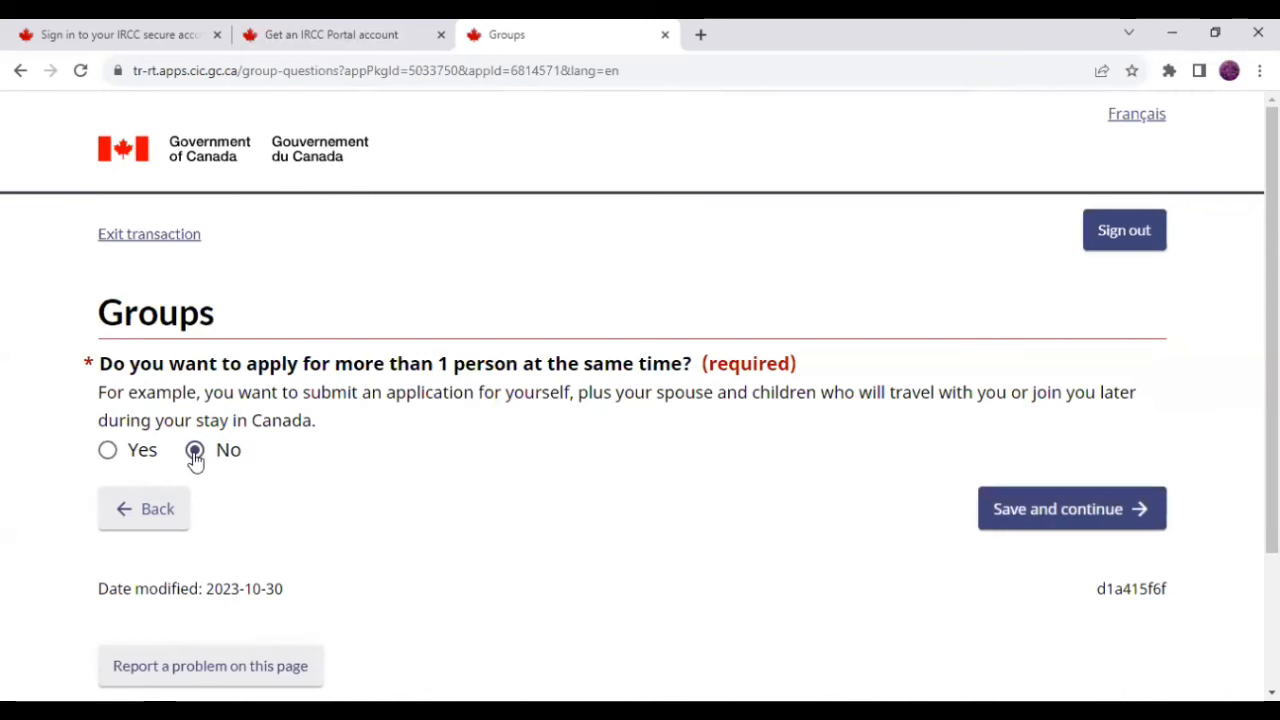
pyautogui.click(1094, 508)
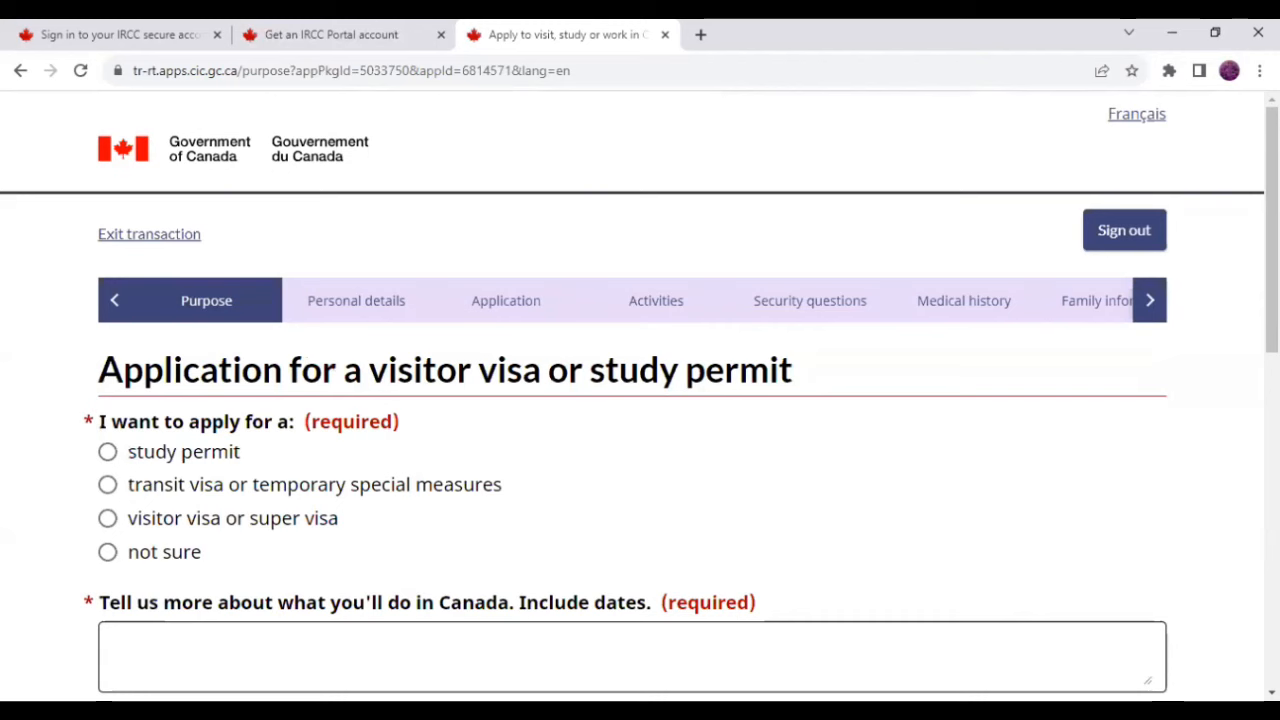
# Select 'visitor visa or super visa' as the application type on the Purpose page.
pyautogui.scroll(-3, 466, 437)
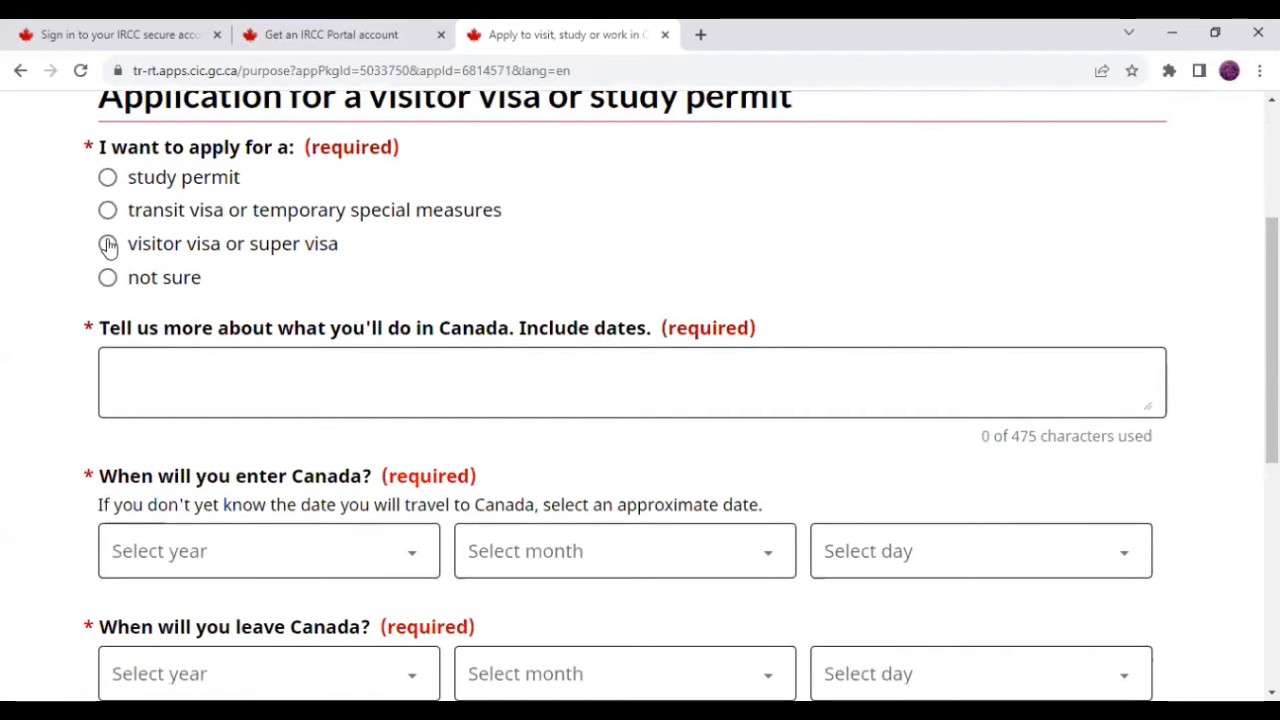
pyautogui.click(192, 358)
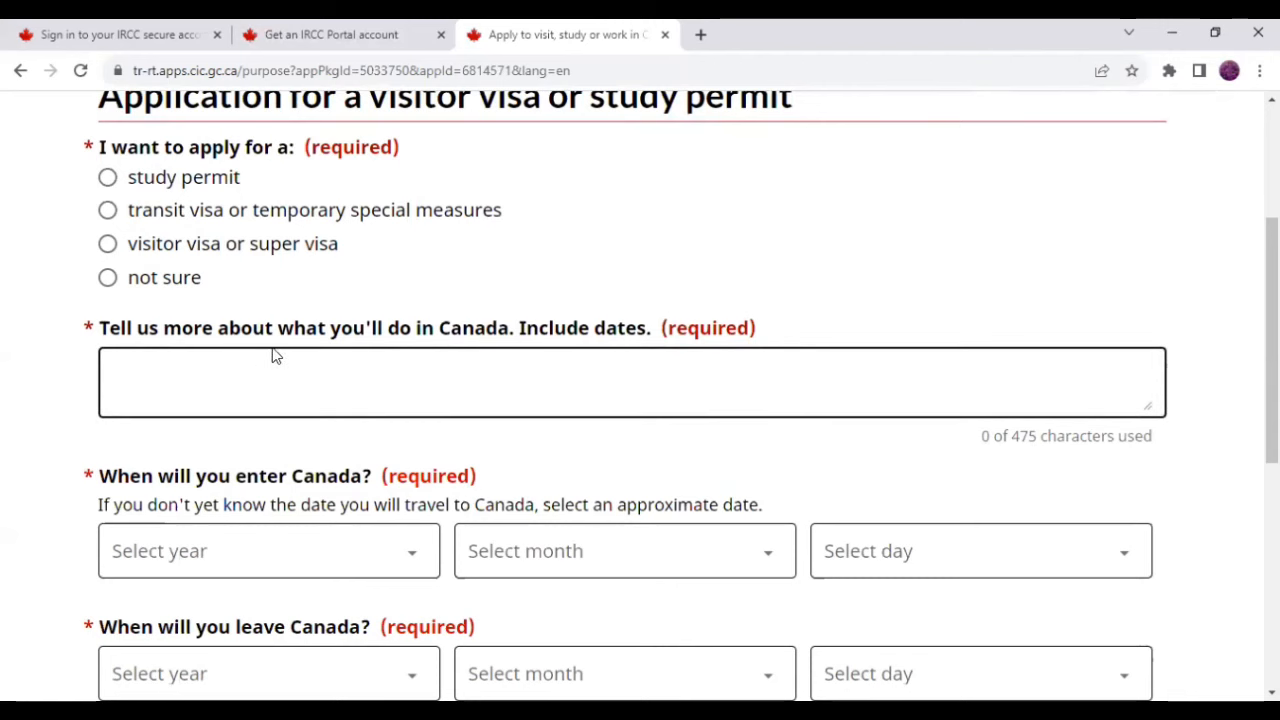
pyautogui.click(318, 380)
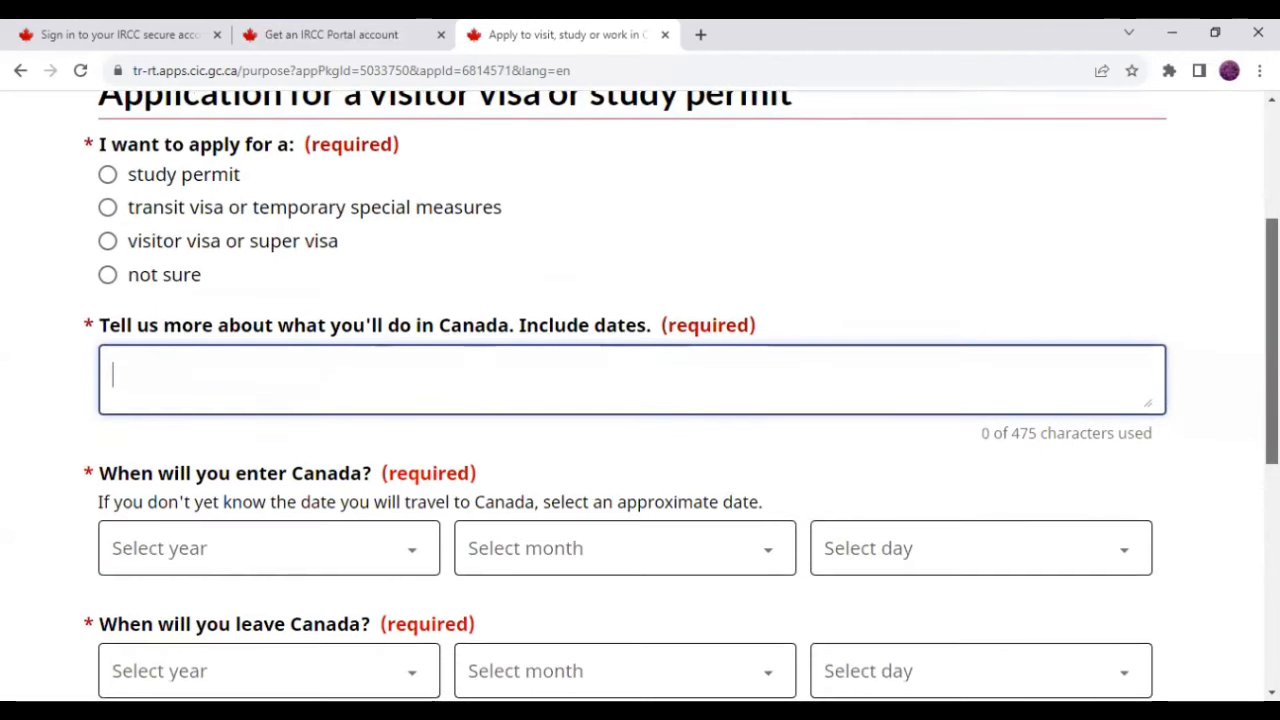
pyautogui.scroll(-3, 640, 400)
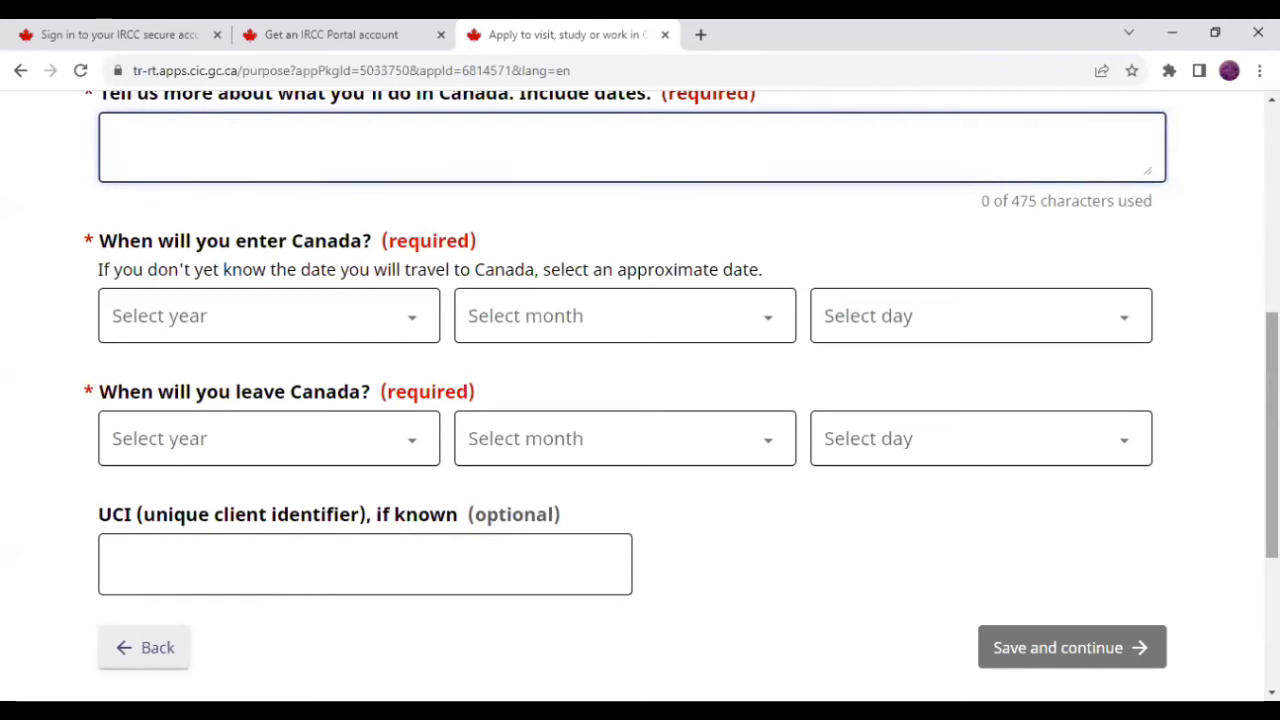
pyautogui.moveTo(1271, 398); pyautogui.dragTo(780, 290)
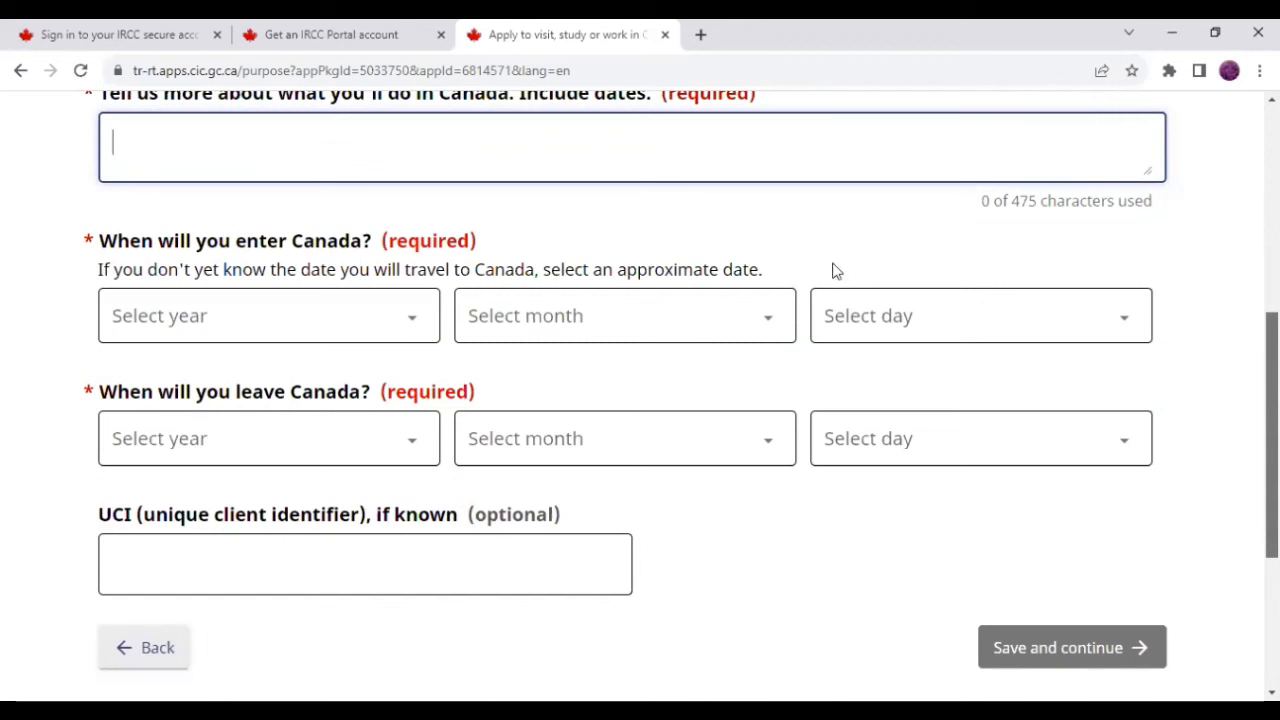
pyautogui.scroll(3, 431, 408)
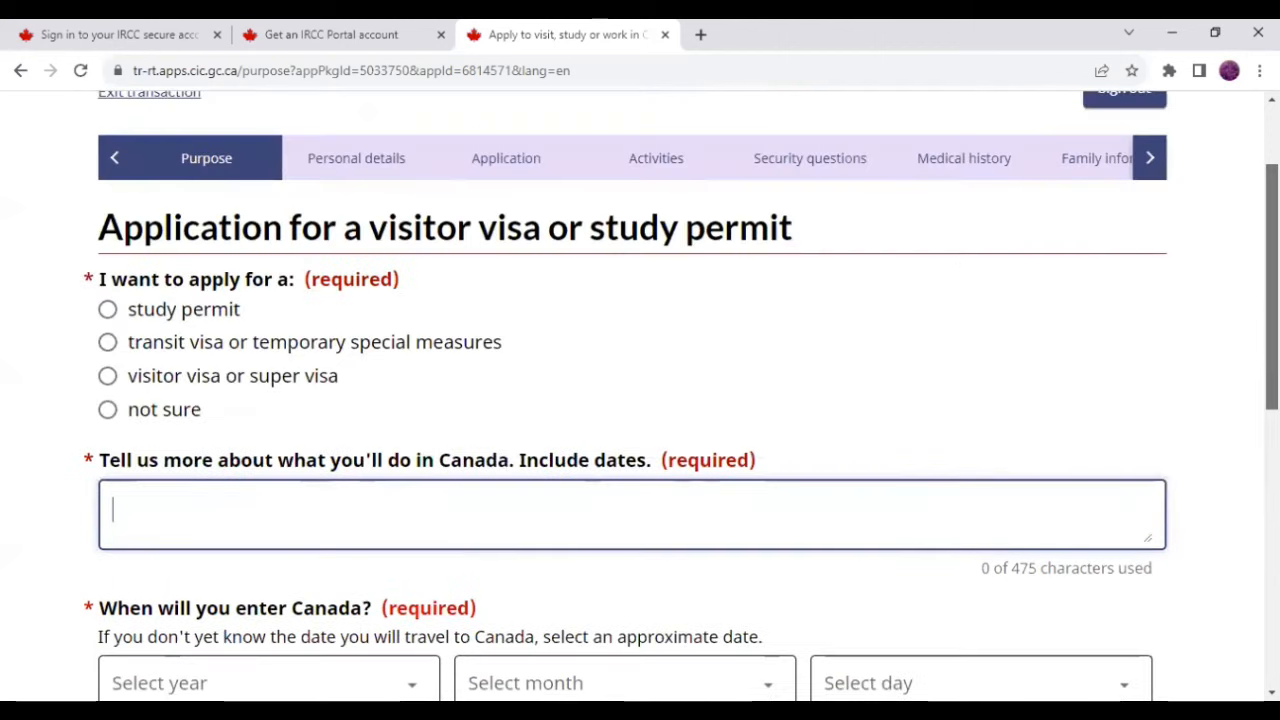
pyautogui.click(108, 370)
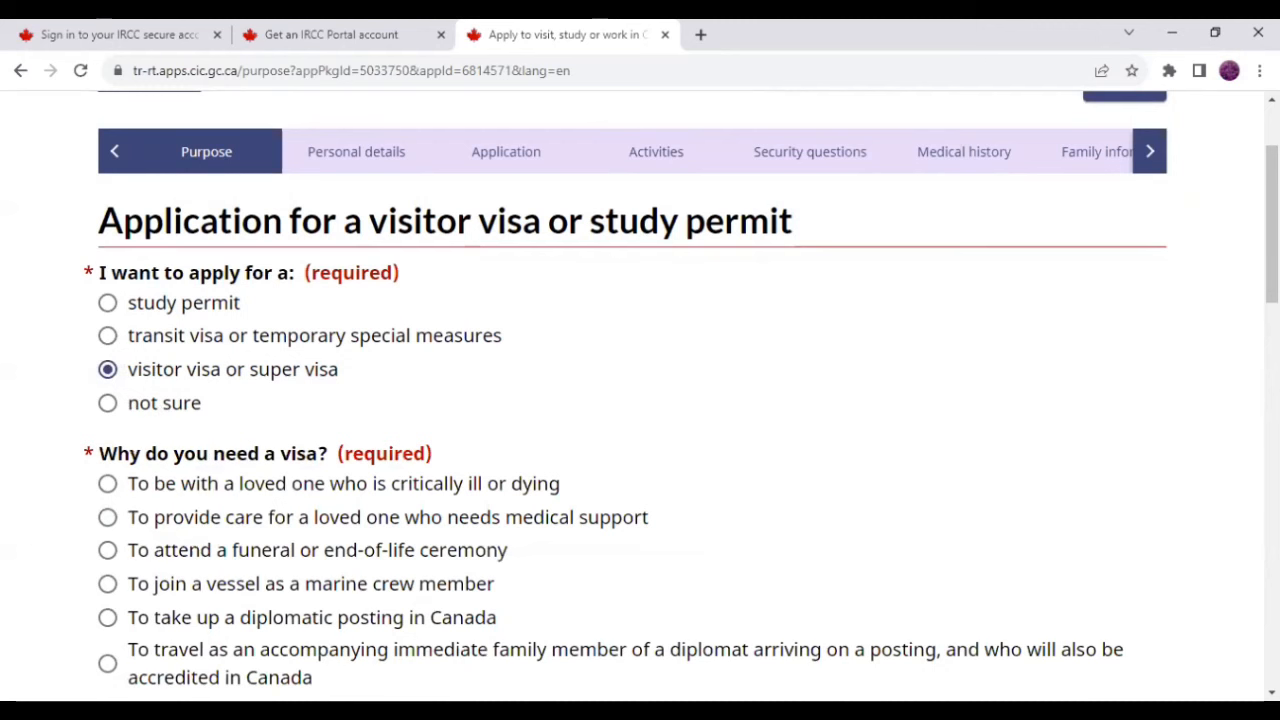
# Choose 'To visit Canada as a tourist' as the reason for needing a visa.
pyautogui.scroll(-2, 1270, 250)
pyautogui.moveTo(1272, 250); pyautogui.dragTo(1272, 266)
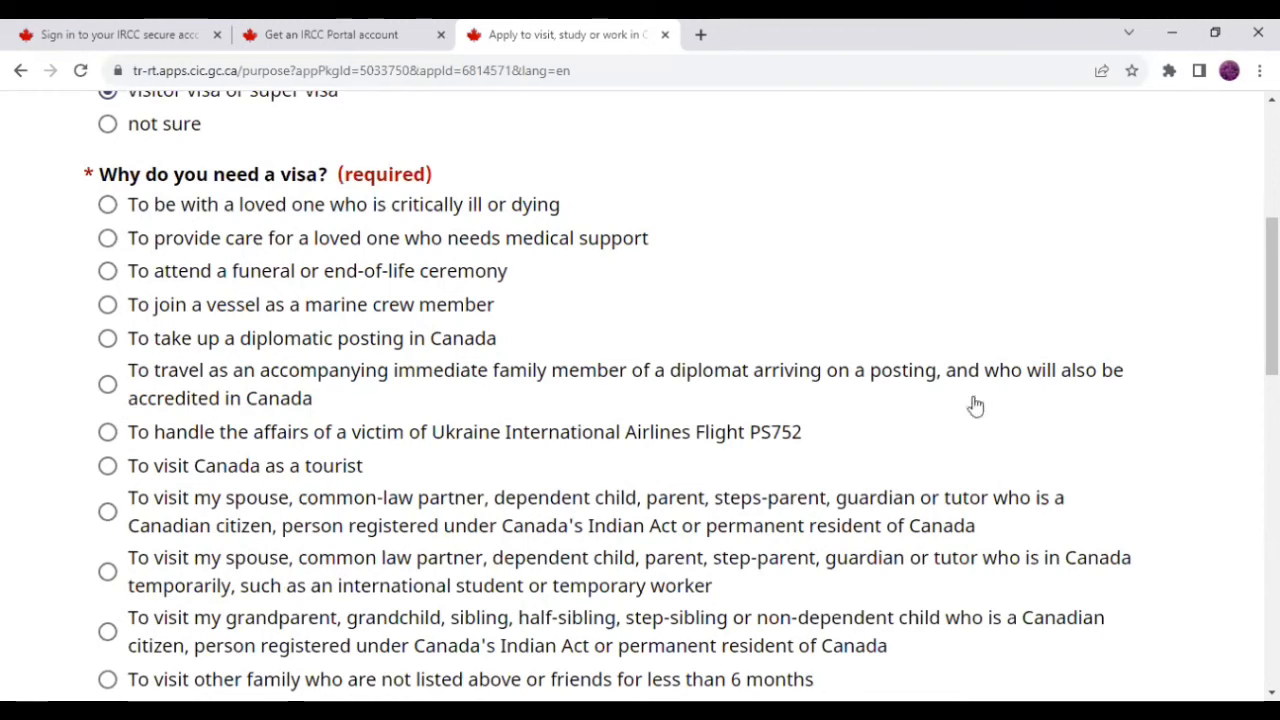
pyautogui.scroll(-3, 1271, 300)
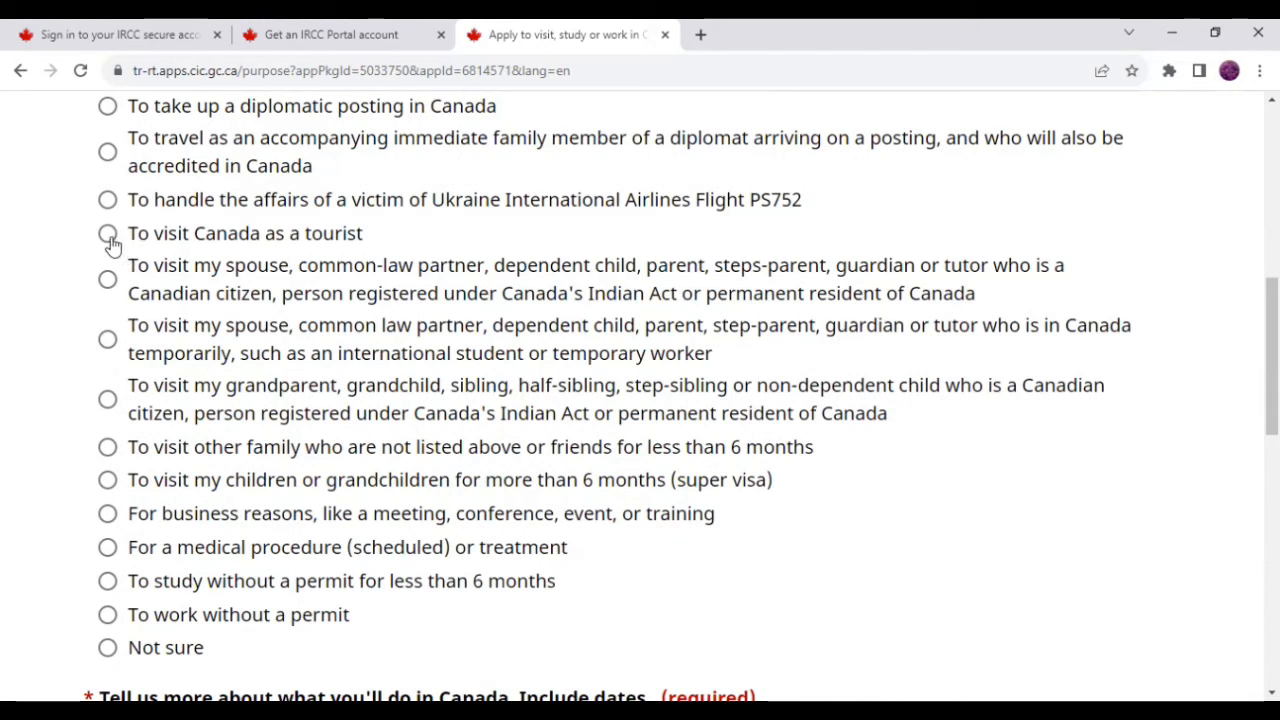
pyautogui.click(110, 236)
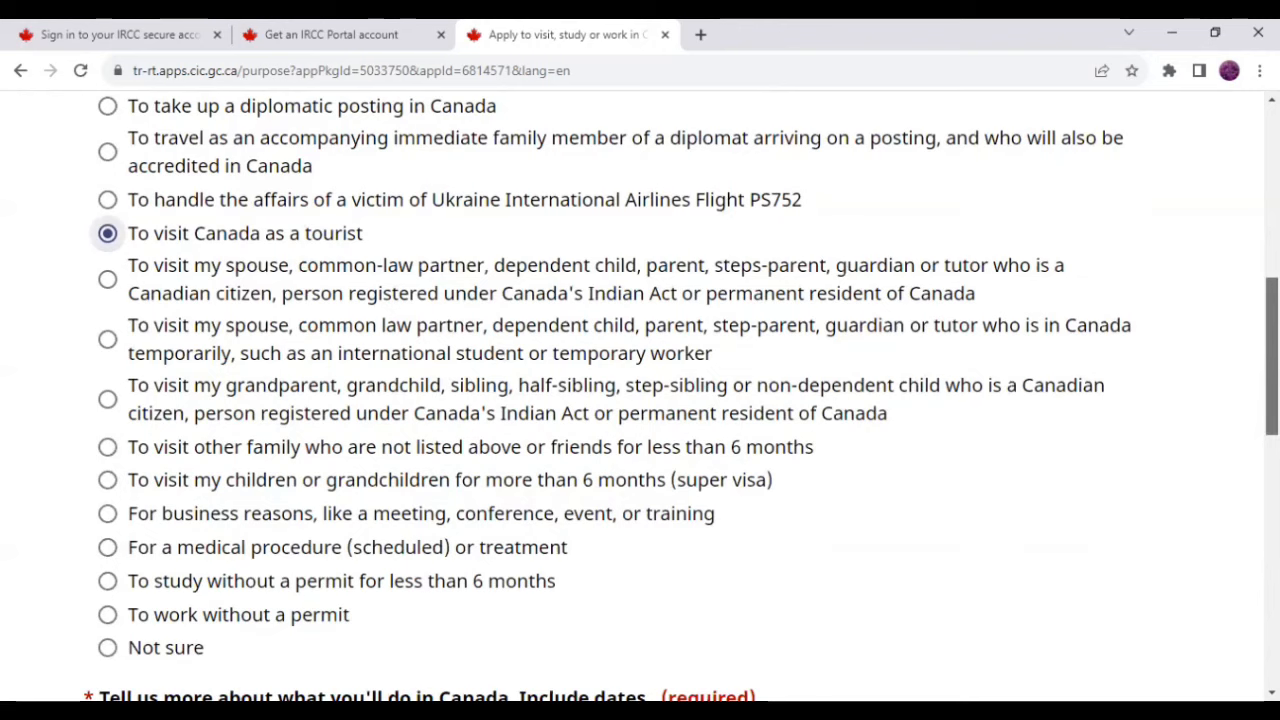
pyautogui.scroll(-2, 680, 400)
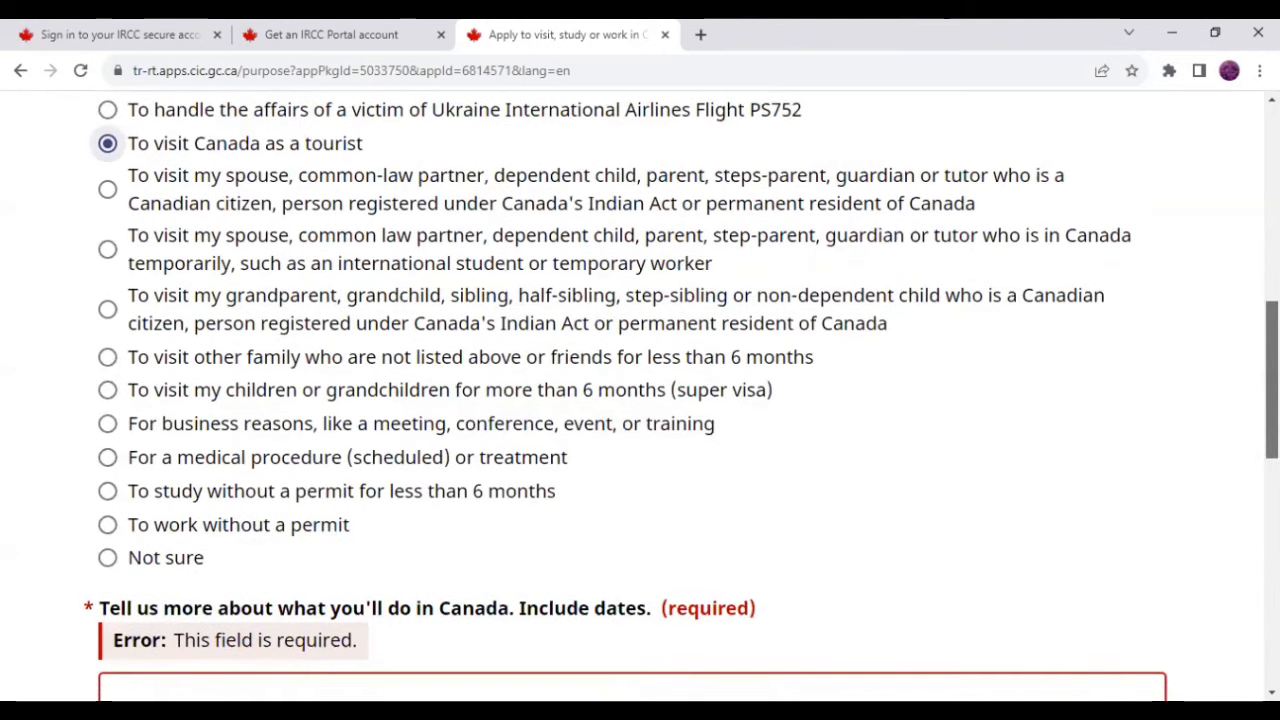
pyautogui.scroll(-3, 640, 400)
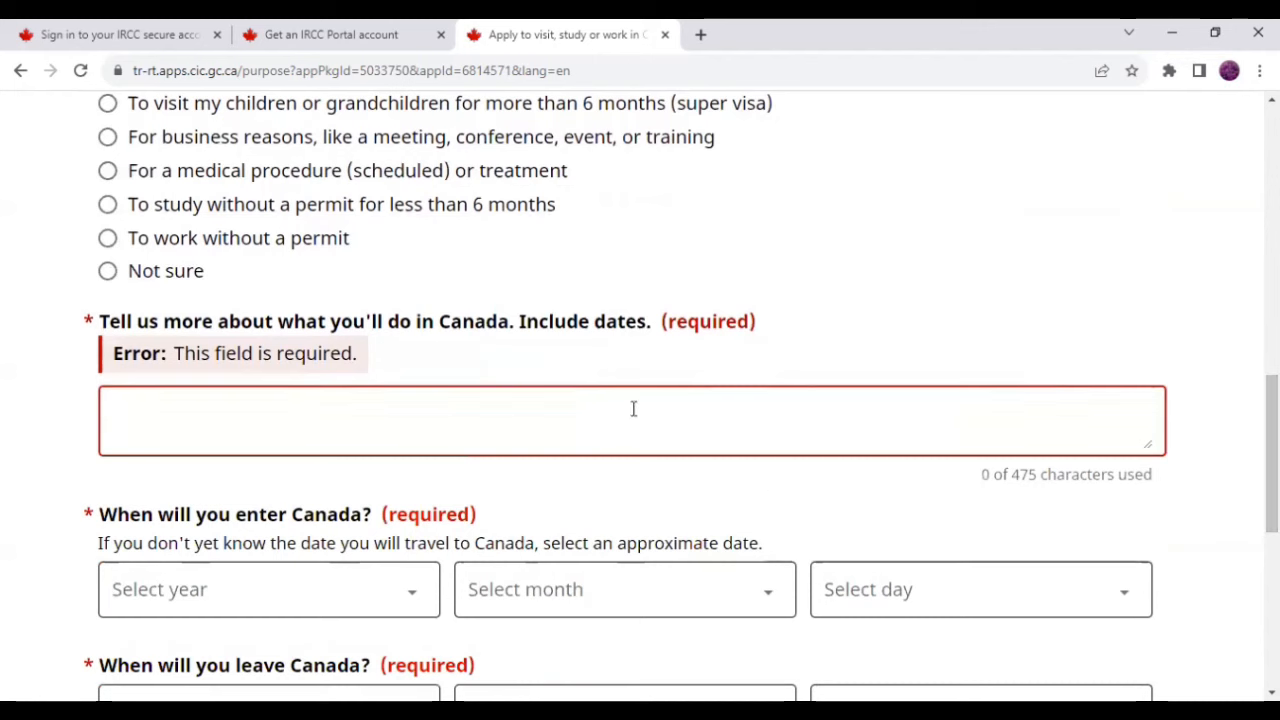
# Describe the plans in Canada as 'exploring canada on 33'.
pyautogui.click(633, 410)
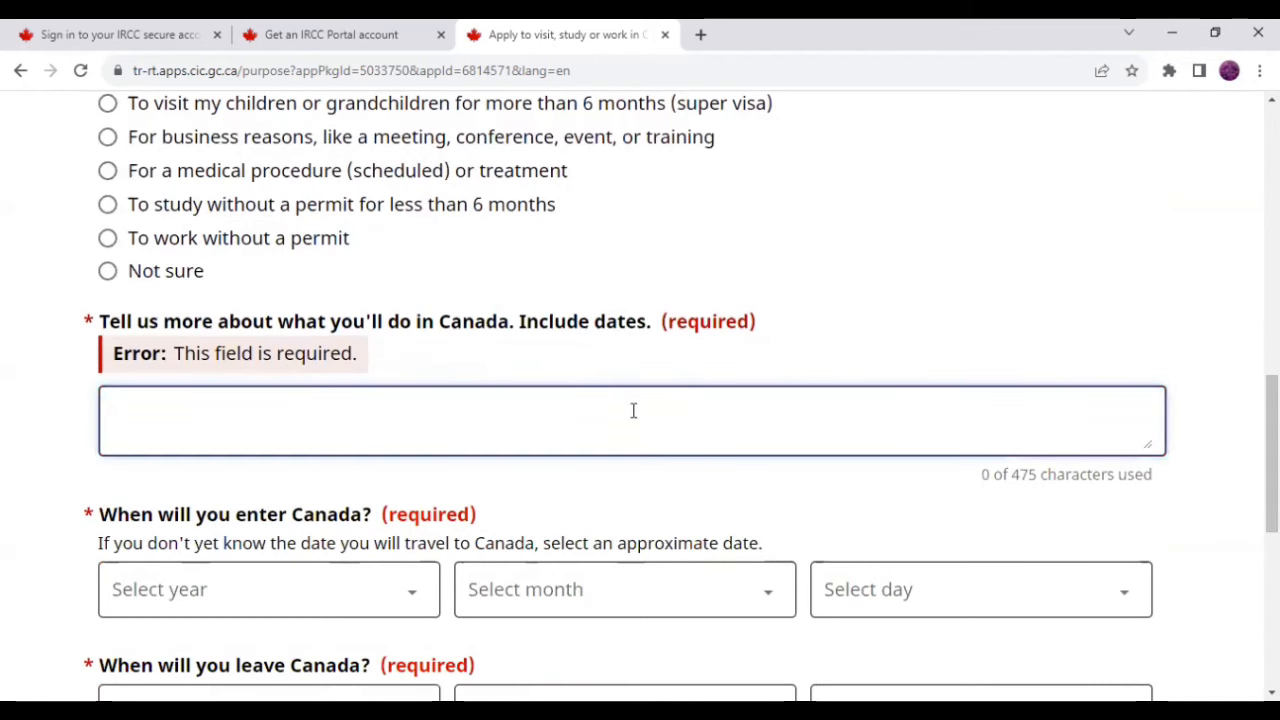
pyautogui.write('exploring')
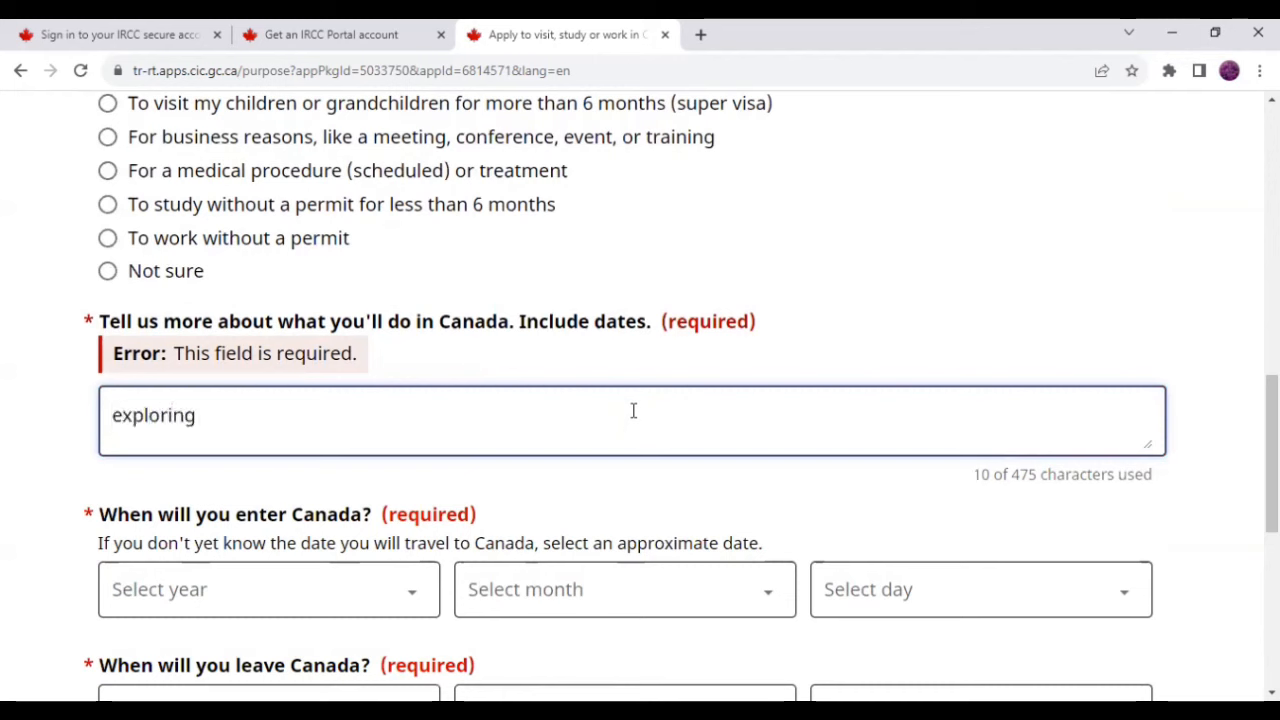
pyautogui.write(' canada on 33')
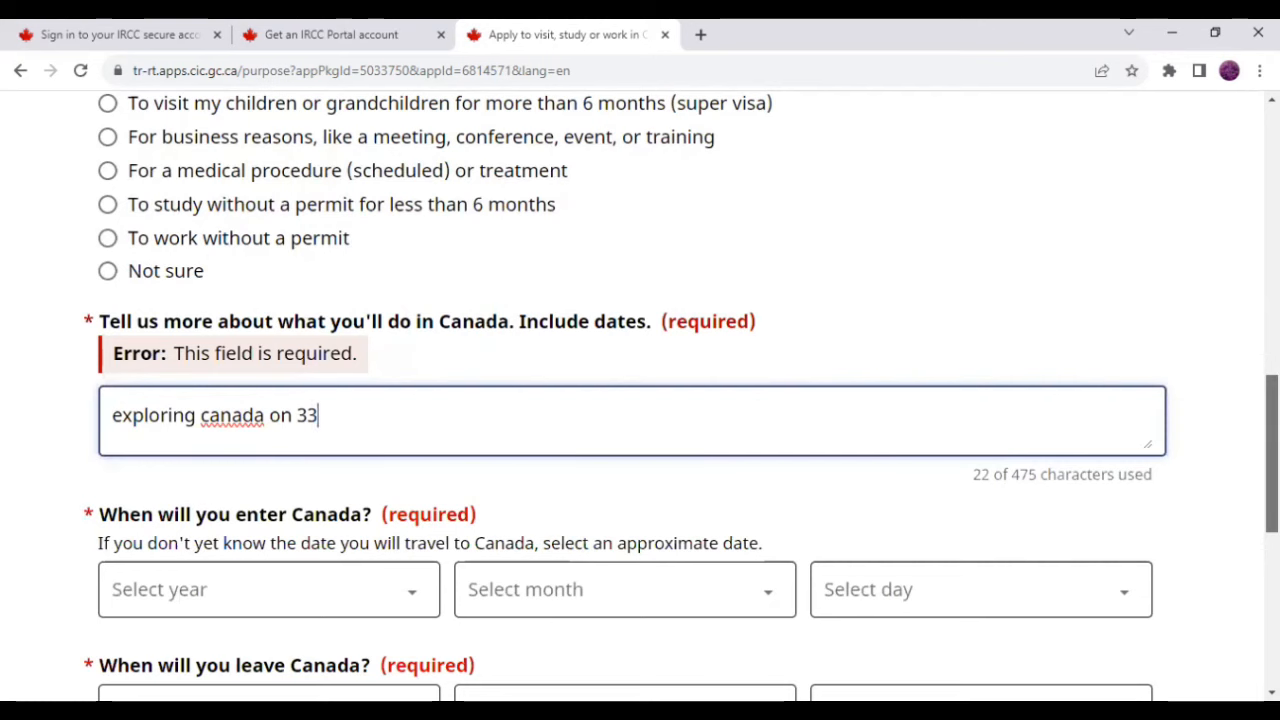
pyautogui.scroll(-2, 640, 400)
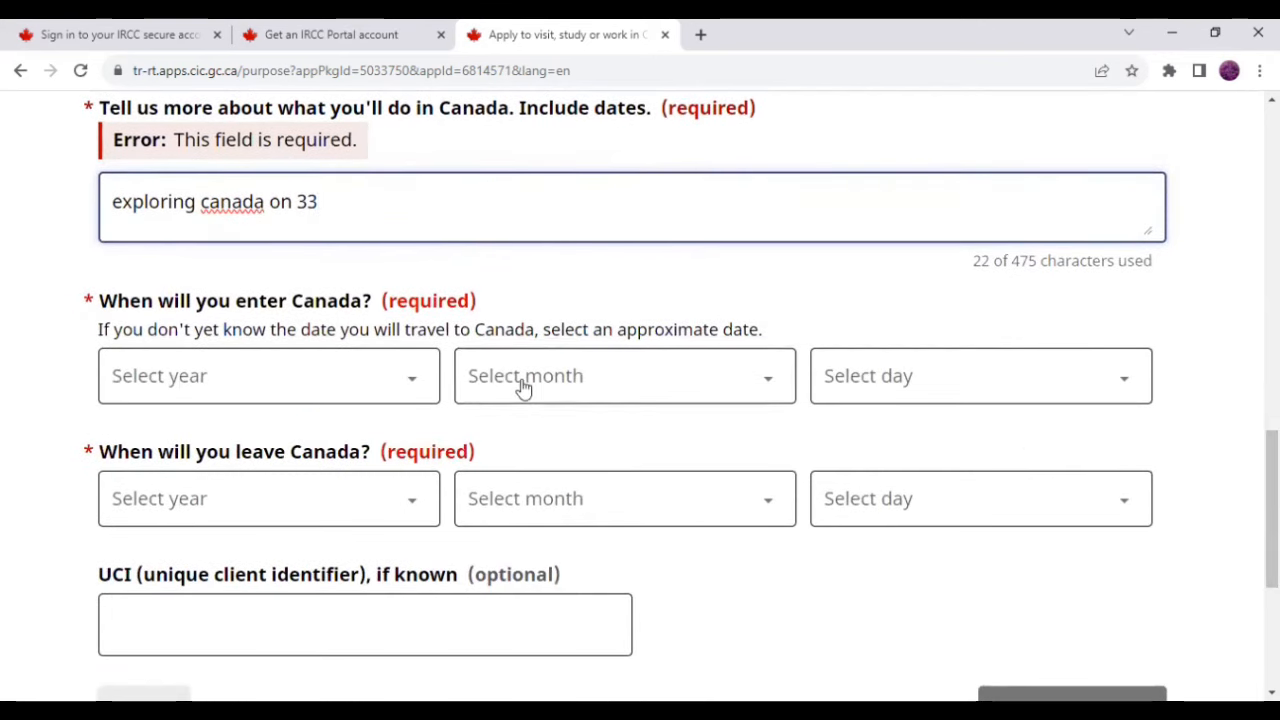
# Set the Canada entry date to 3 December 2023.
pyautogui.click(428, 389)
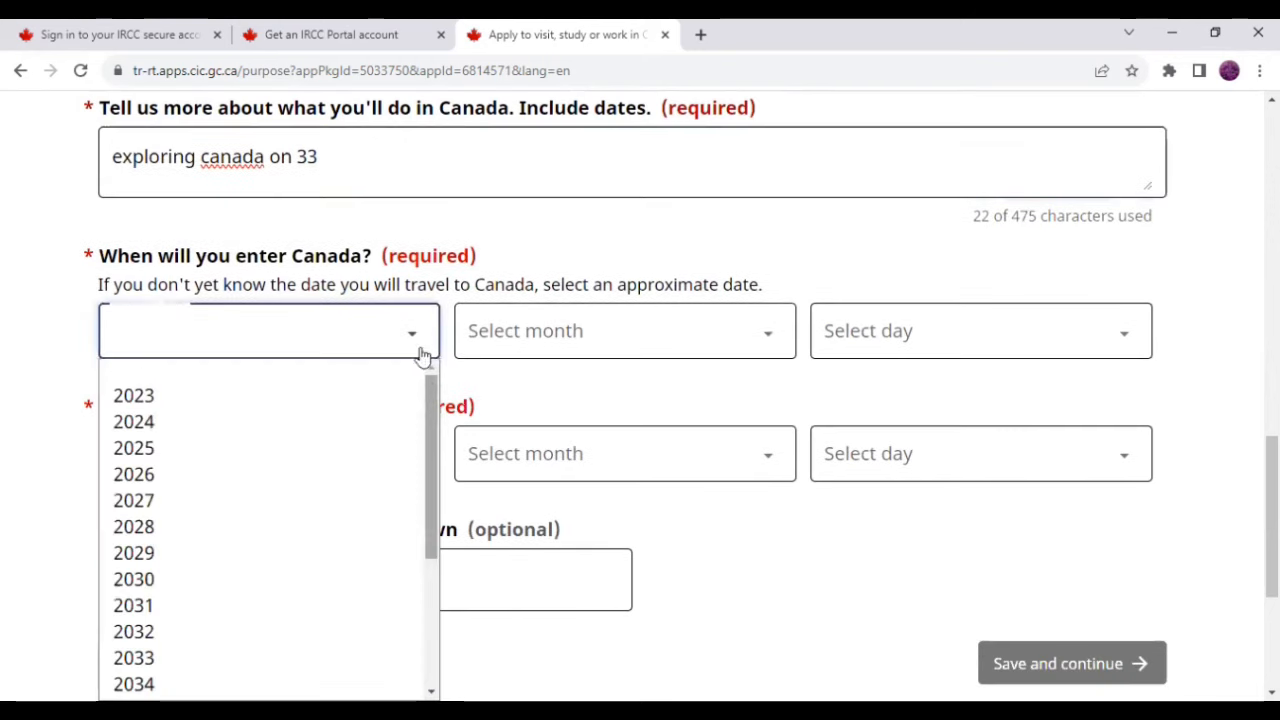
pyautogui.click(370, 404)
pyautogui.click(525, 350)
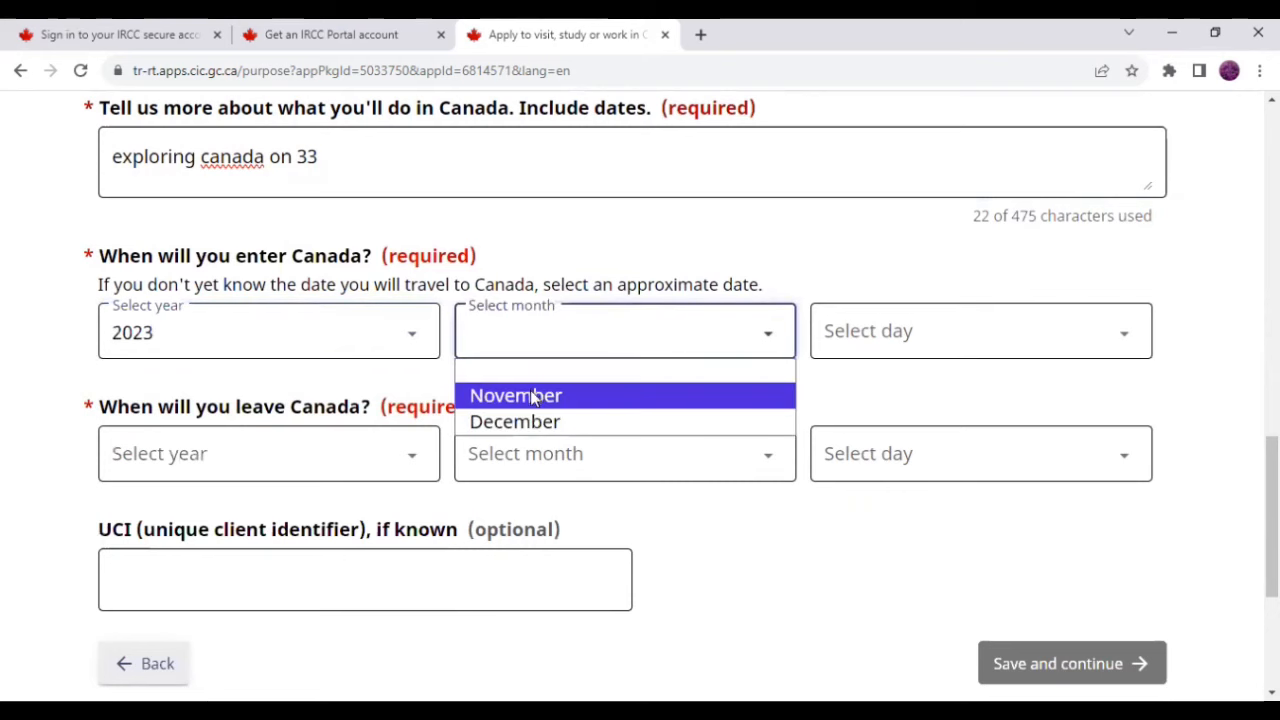
pyautogui.click(531, 423)
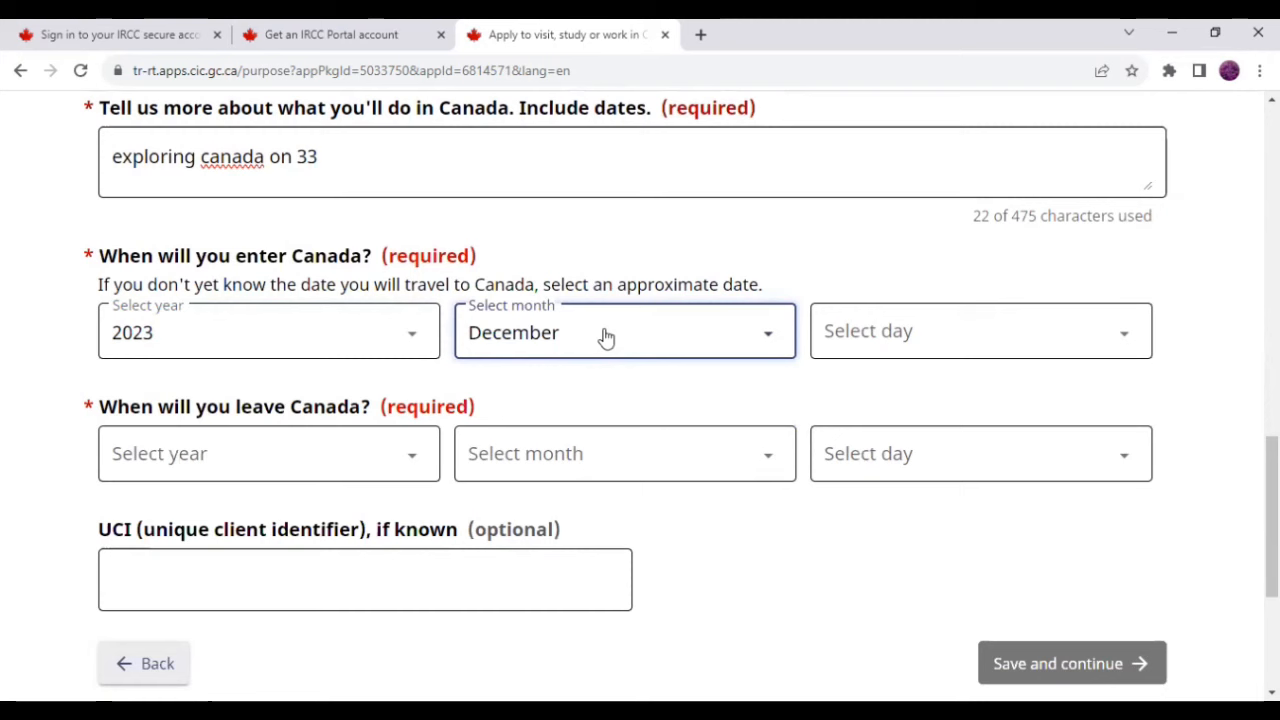
pyautogui.click(916, 338)
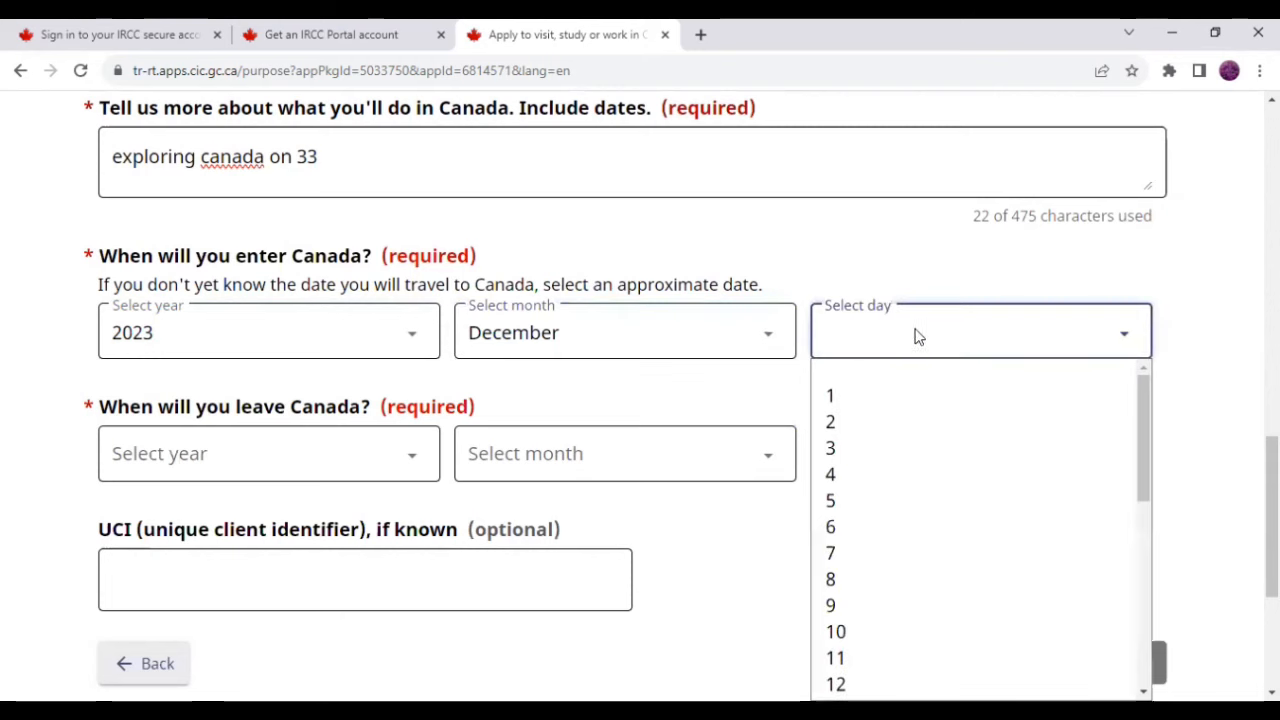
pyautogui.click(891, 449)
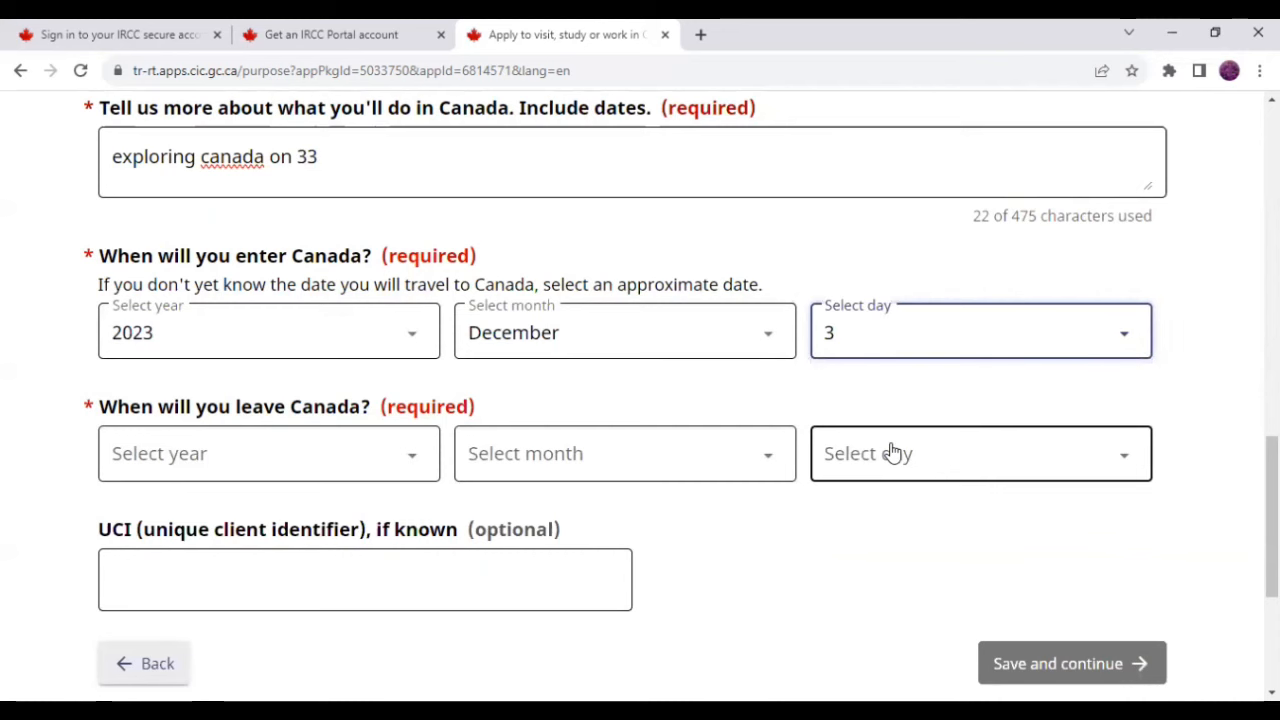
# Set the leave date to 3 January 2024, correcting the year from 2023.
pyautogui.click(413, 462)
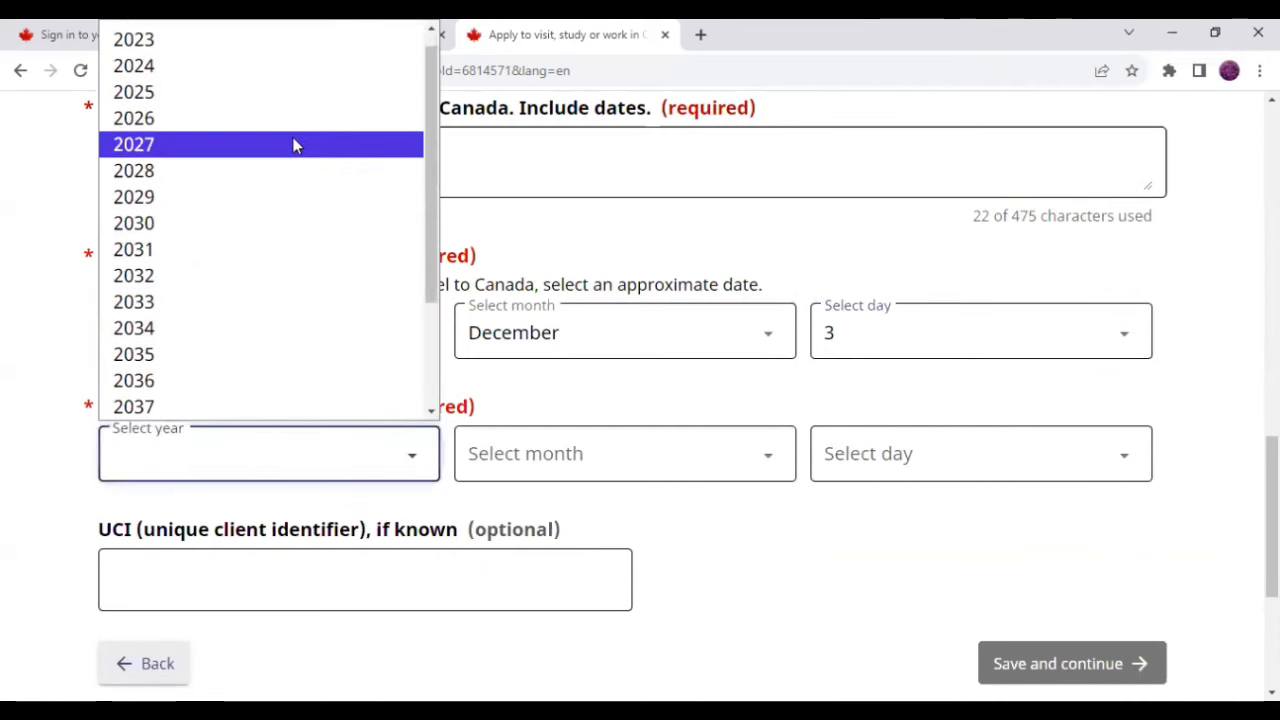
pyautogui.click(301, 45)
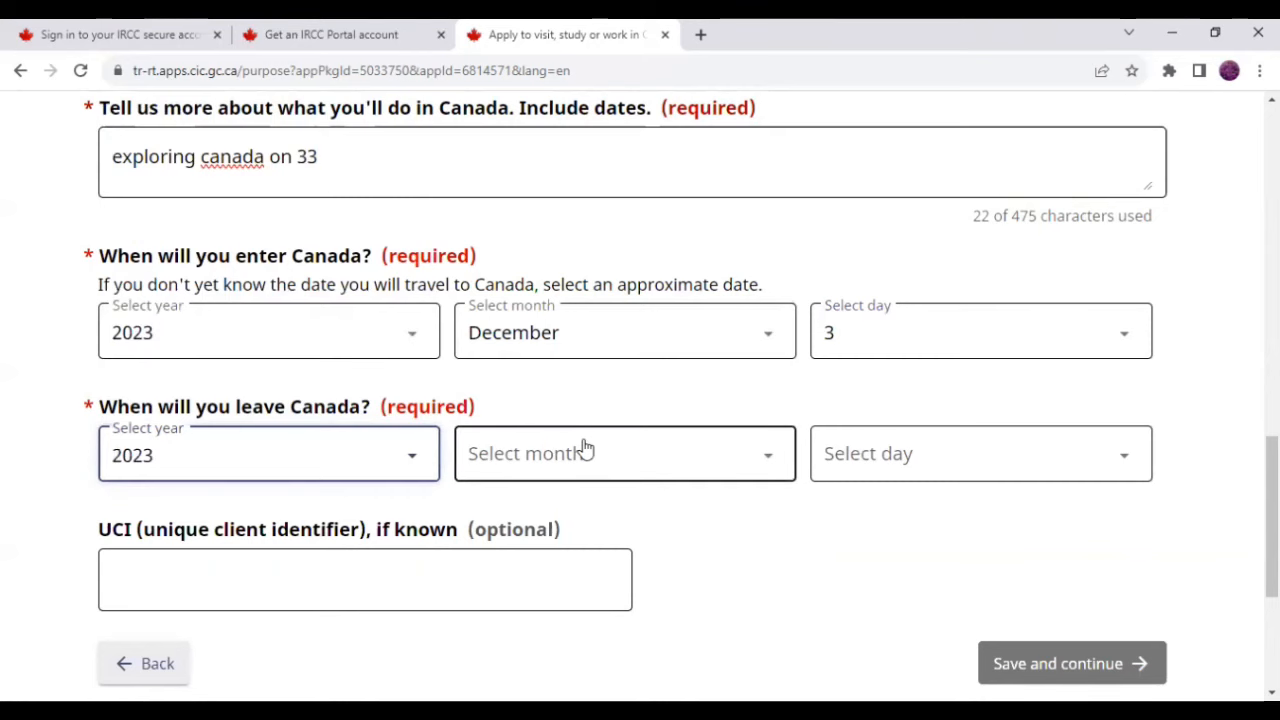
pyautogui.click(576, 476)
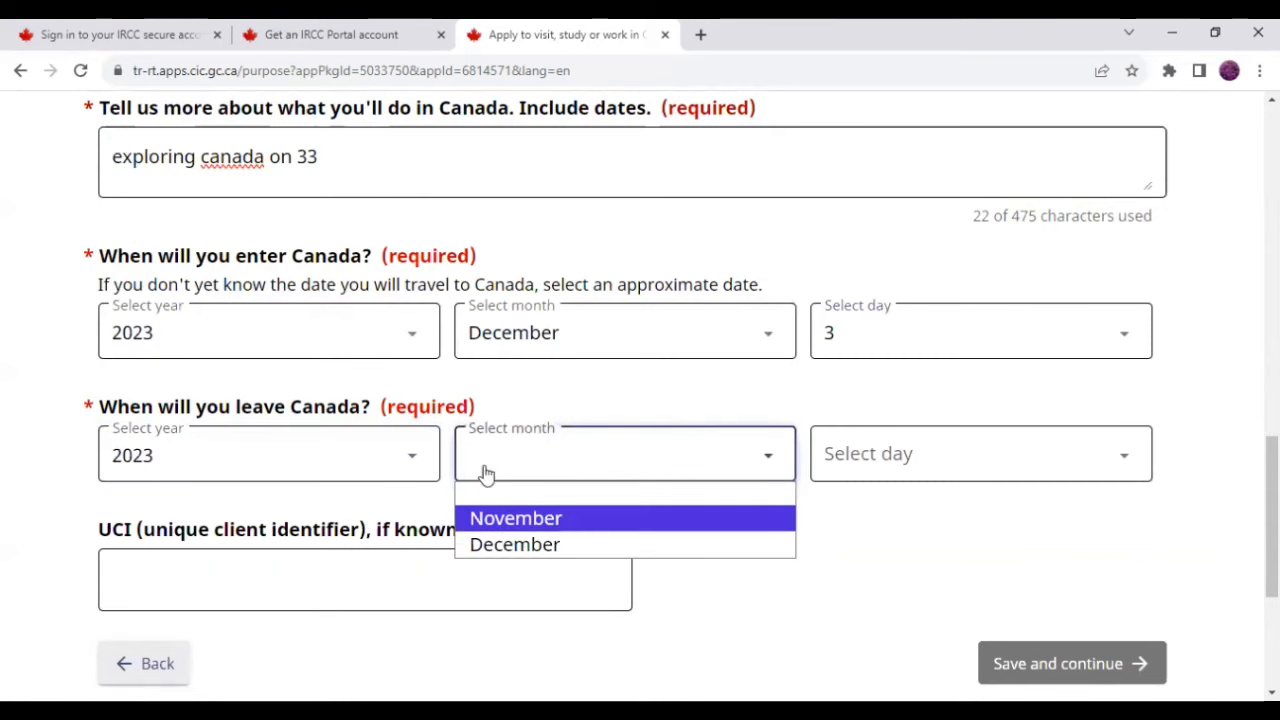
pyautogui.click(419, 459)
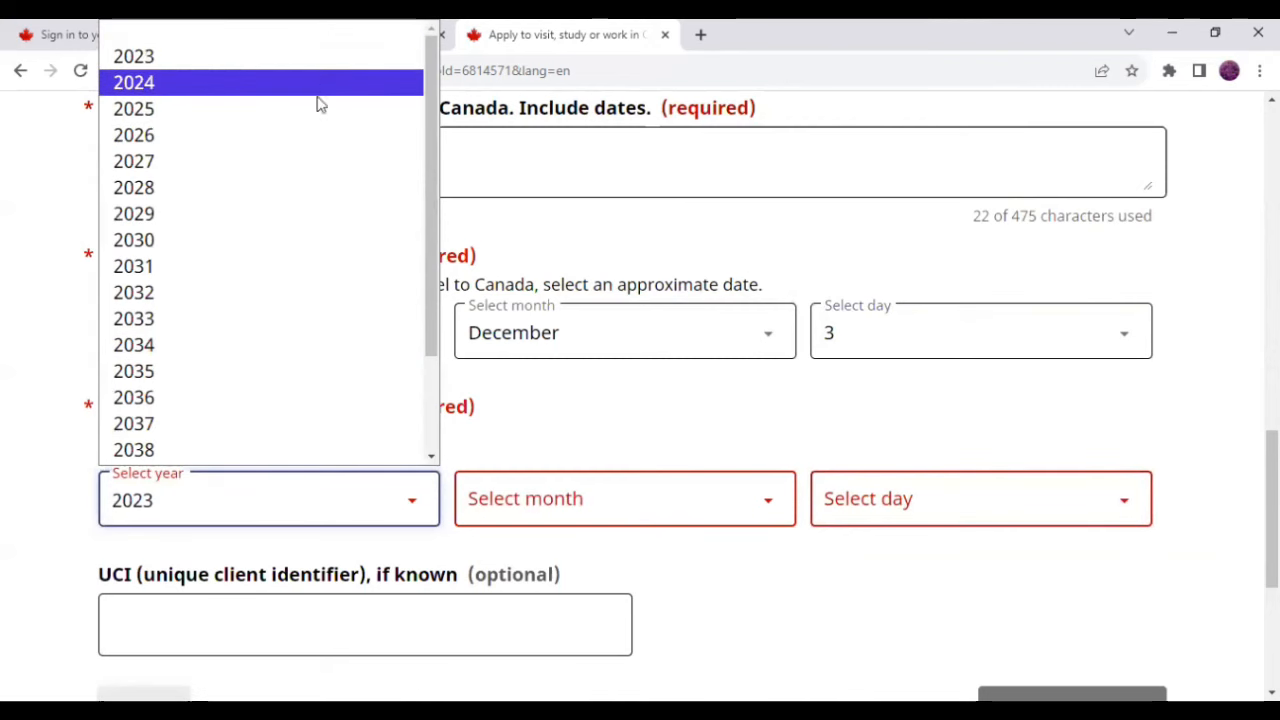
pyautogui.click(314, 88)
pyautogui.click(517, 520)
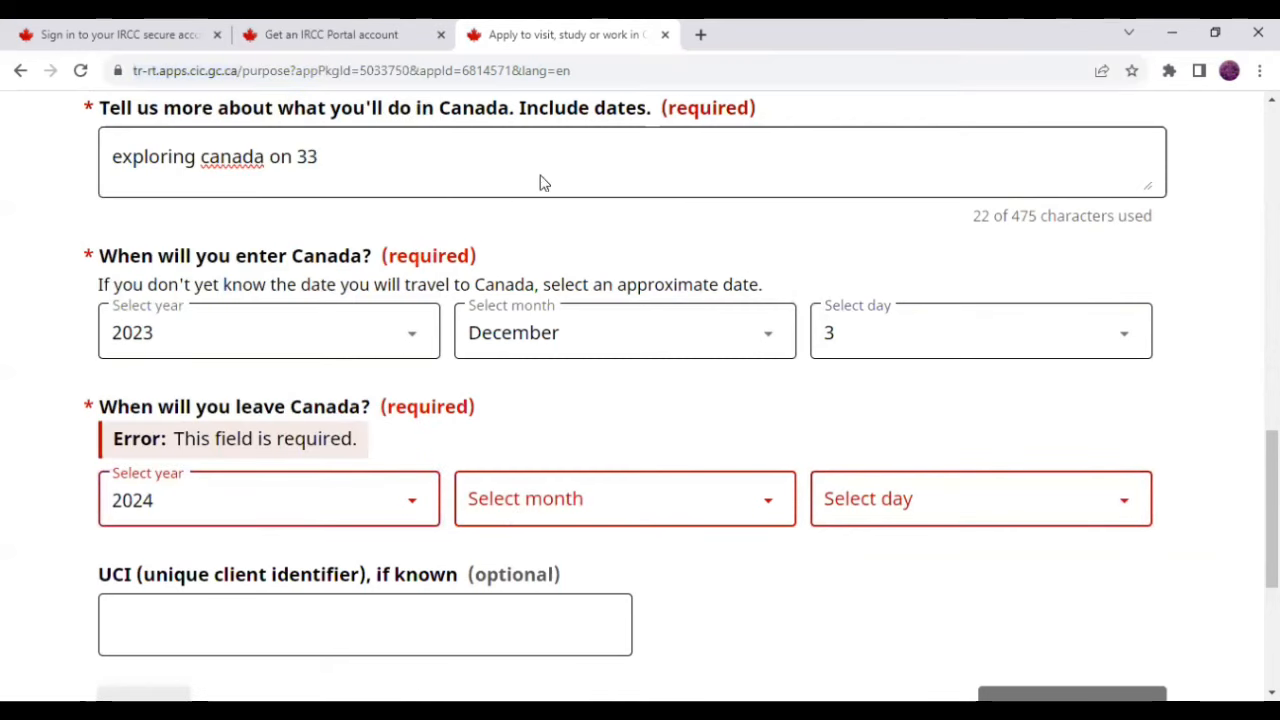
pyautogui.click(891, 466)
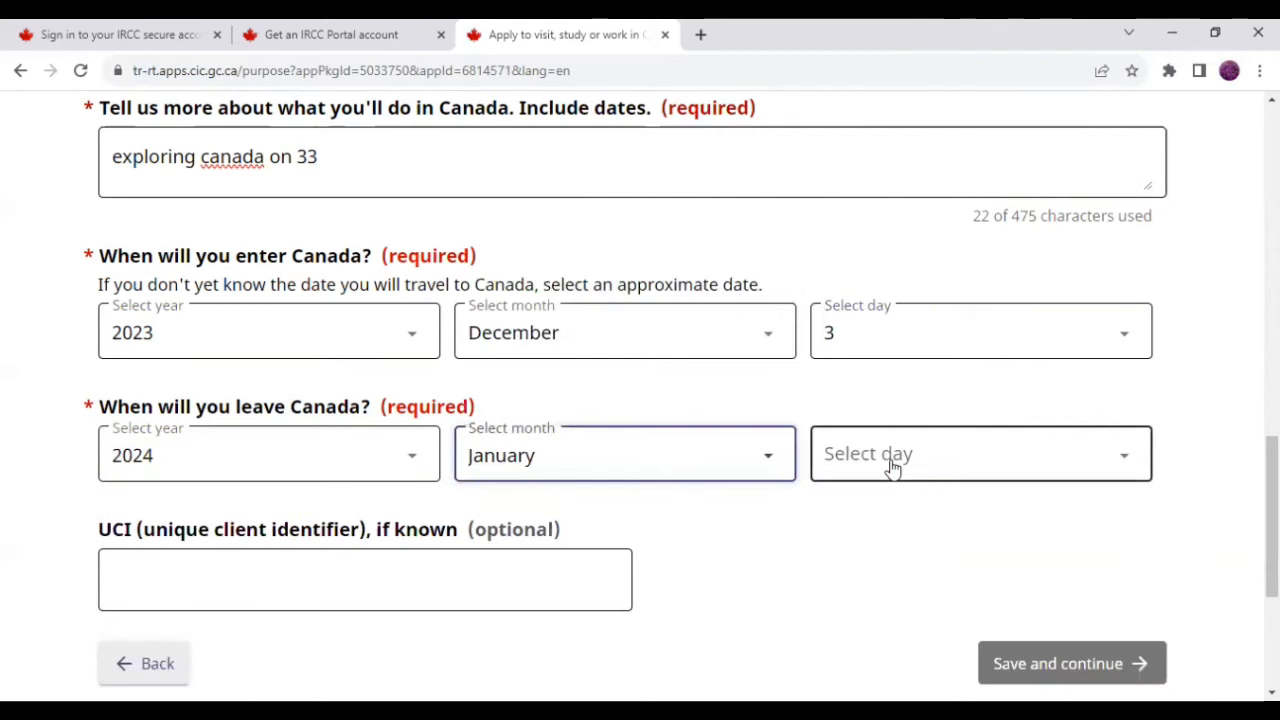
pyautogui.click(897, 453)
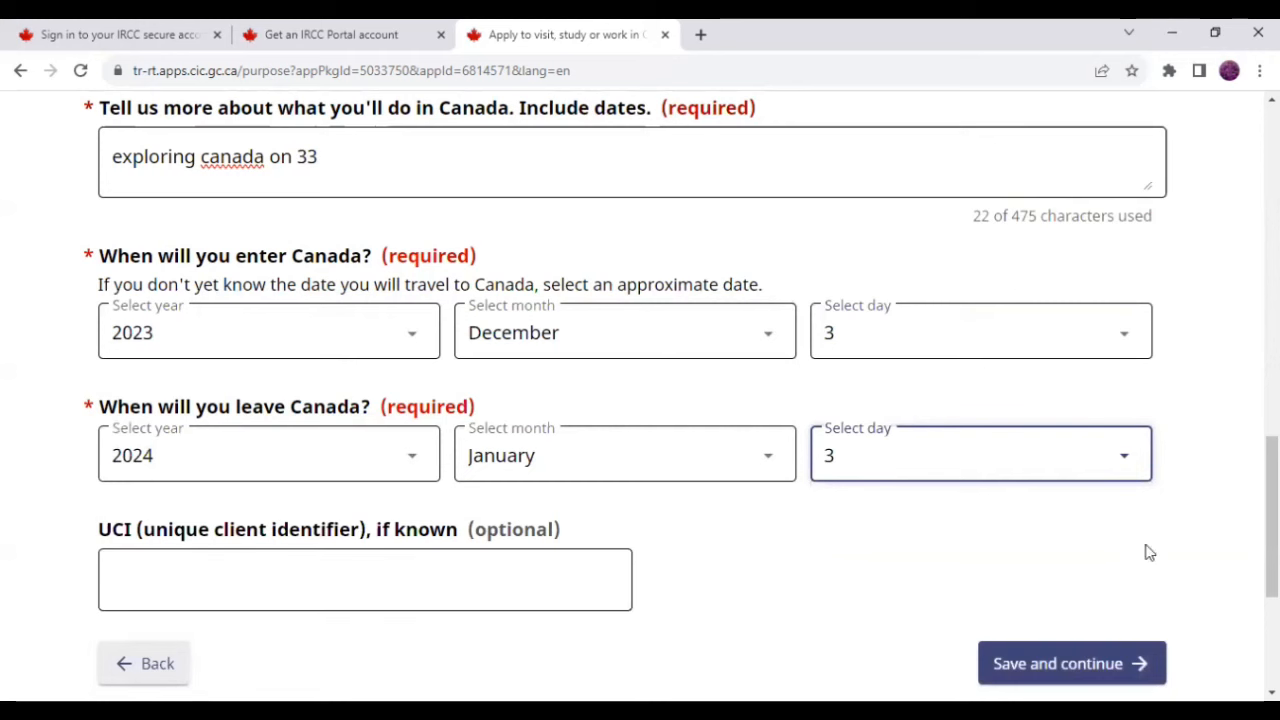
pyautogui.scroll(-1, 1100, 610)
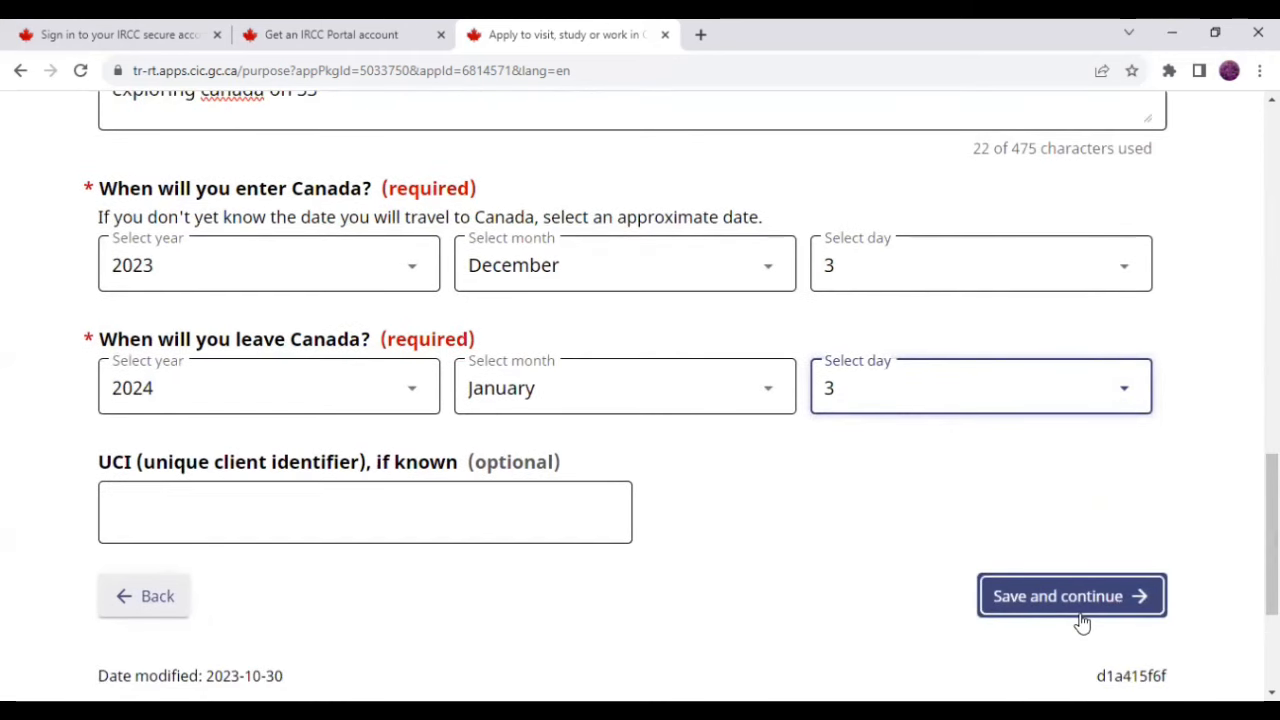
# Save the purpose answers and continue past the 'You selected' summary to the application.
pyautogui.click(1073, 612)
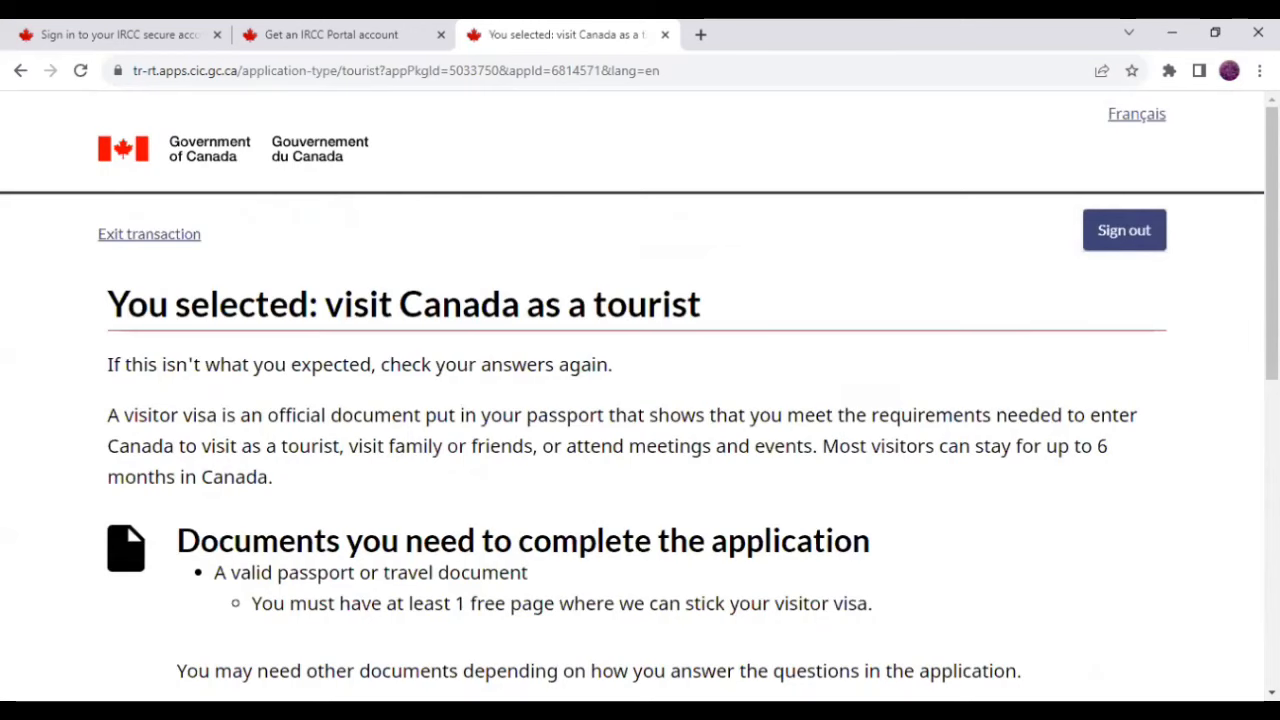
pyautogui.moveTo(1272, 326); pyautogui.dragTo(1272, 568)
pyautogui.click(1083, 545)
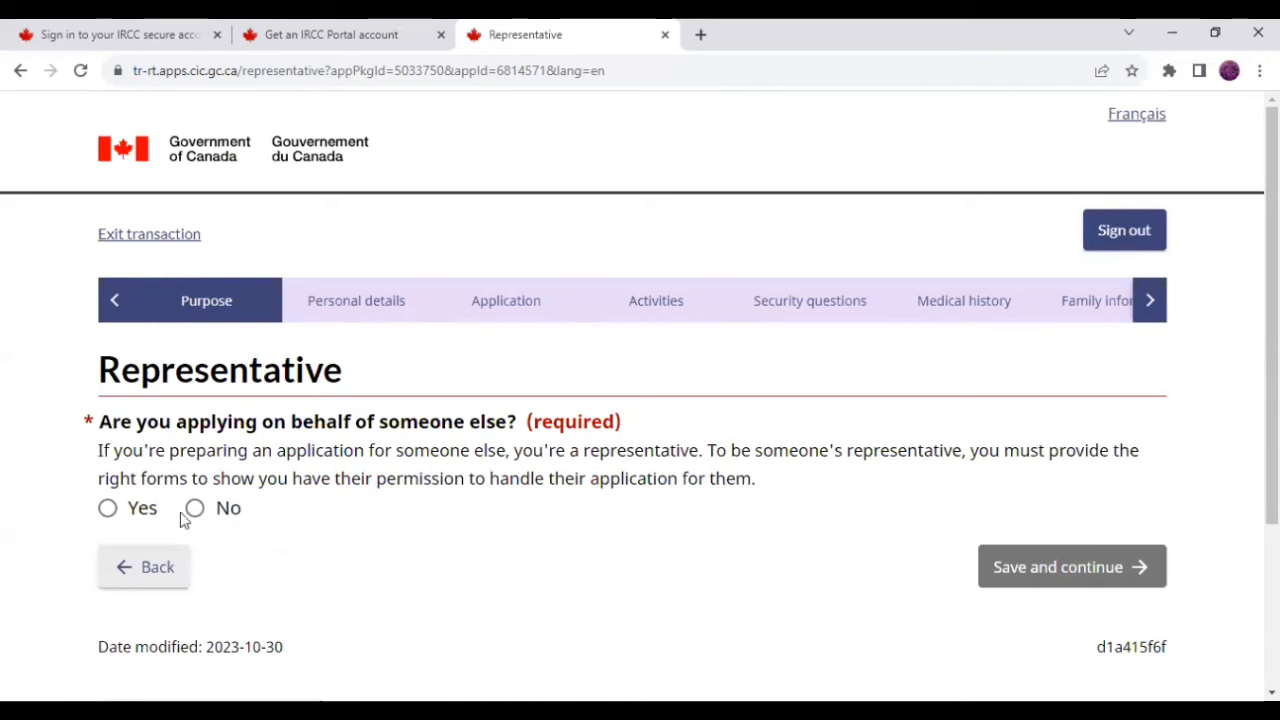
# Answer No to applying on behalf of someone else on the Representative page and save.
pyautogui.click(106, 514)
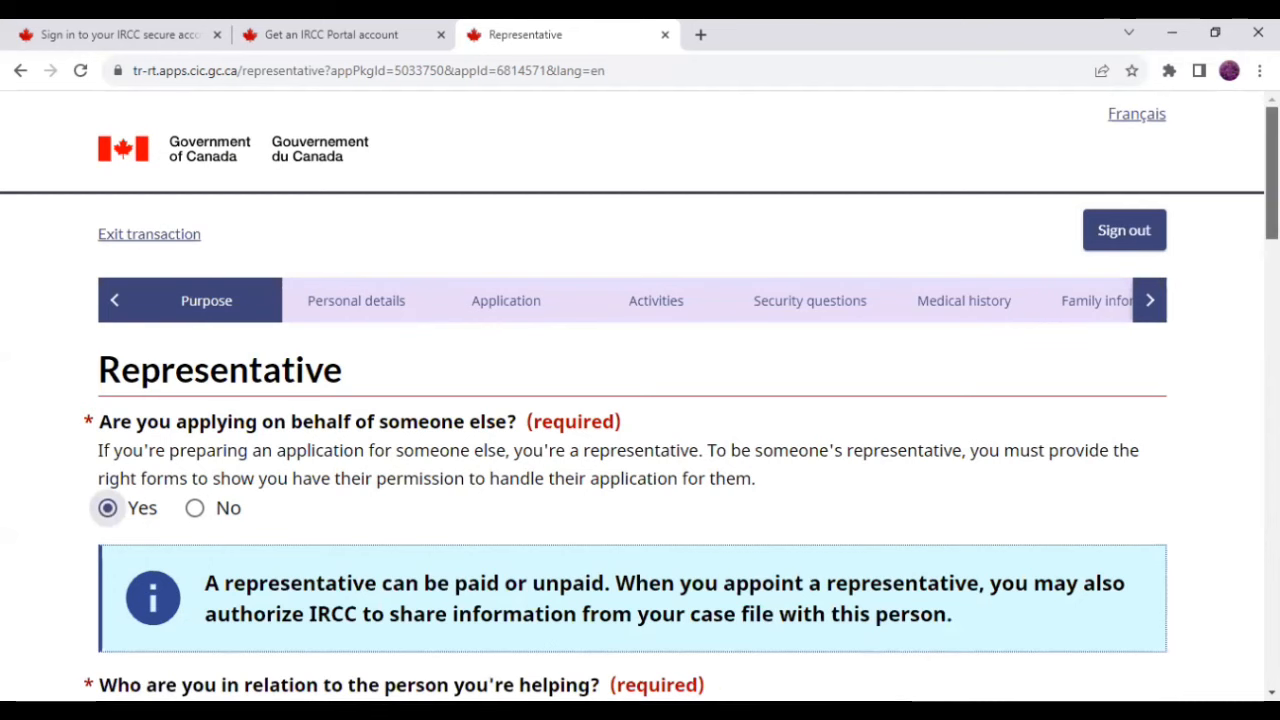
pyautogui.scroll(-4, 640, 400)
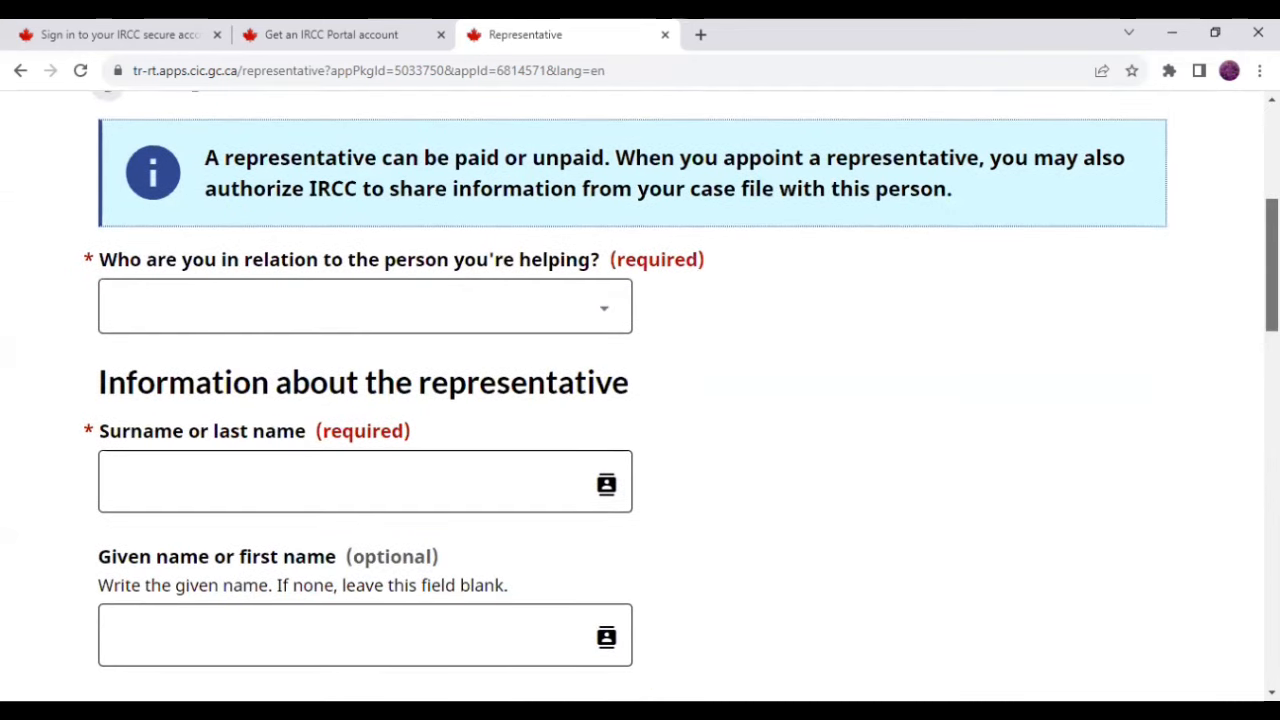
pyautogui.scroll(-1, 620, 297)
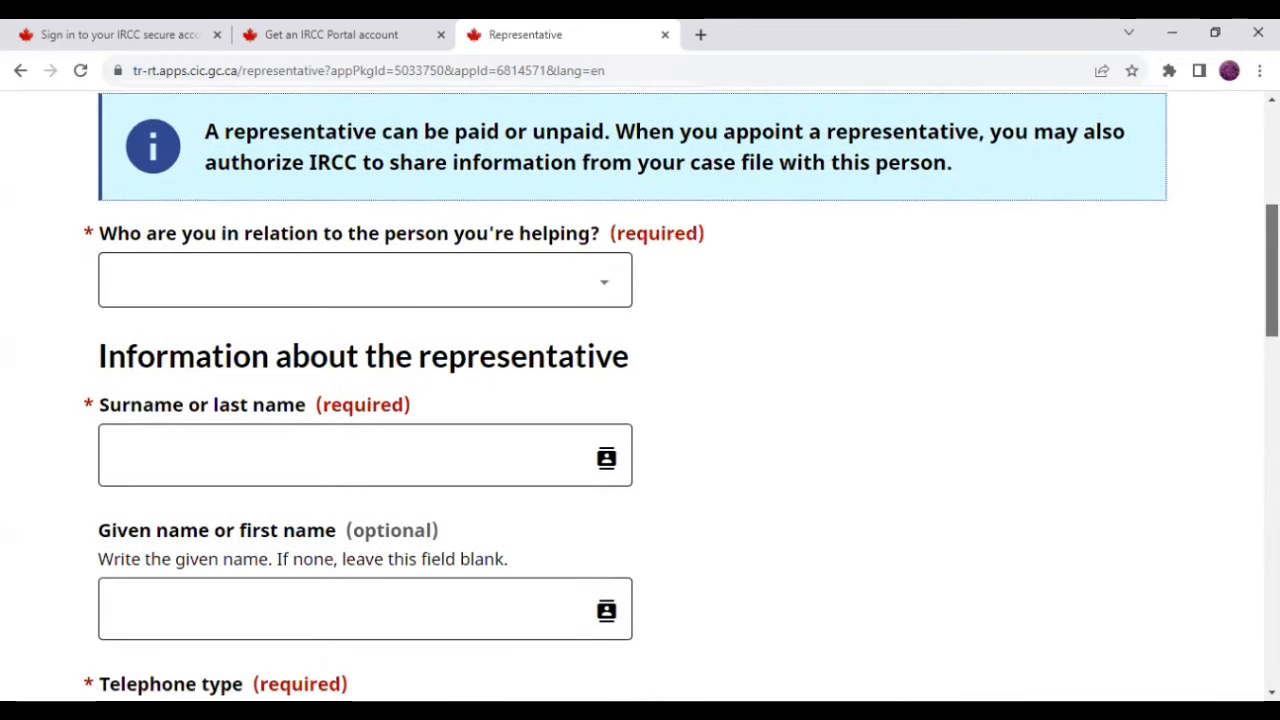
pyautogui.click(559, 286)
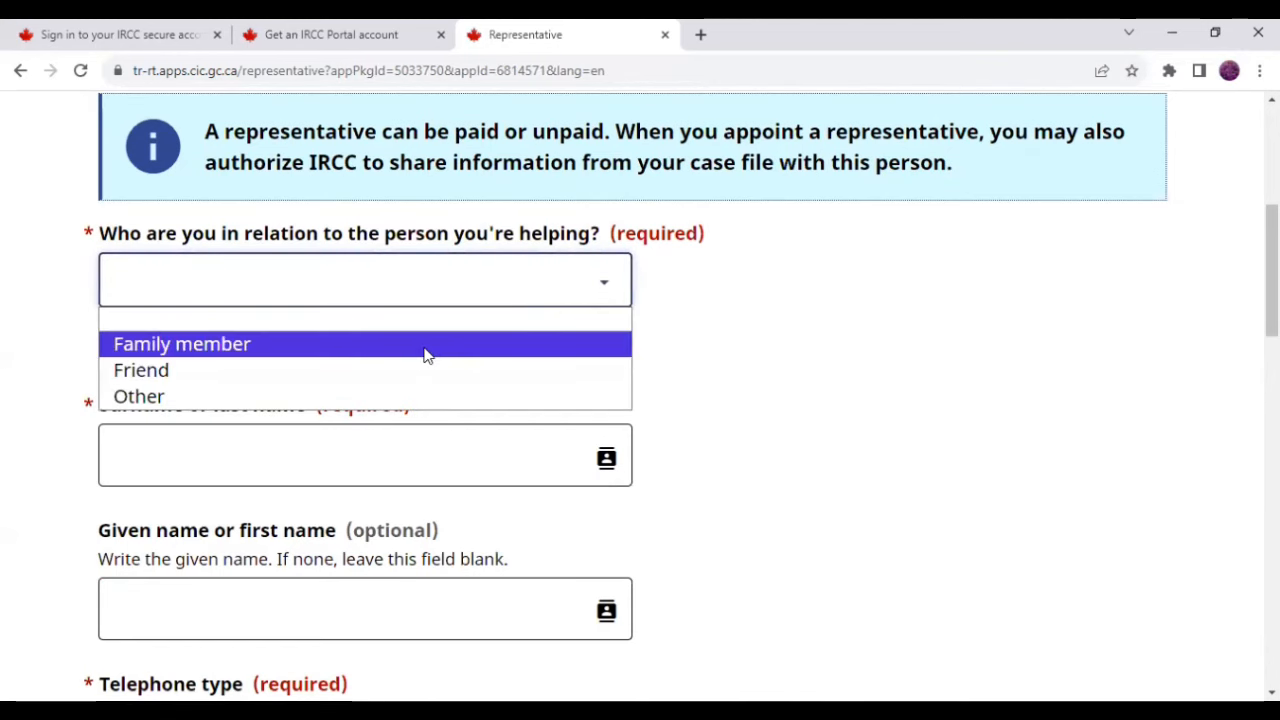
pyautogui.click(829, 386)
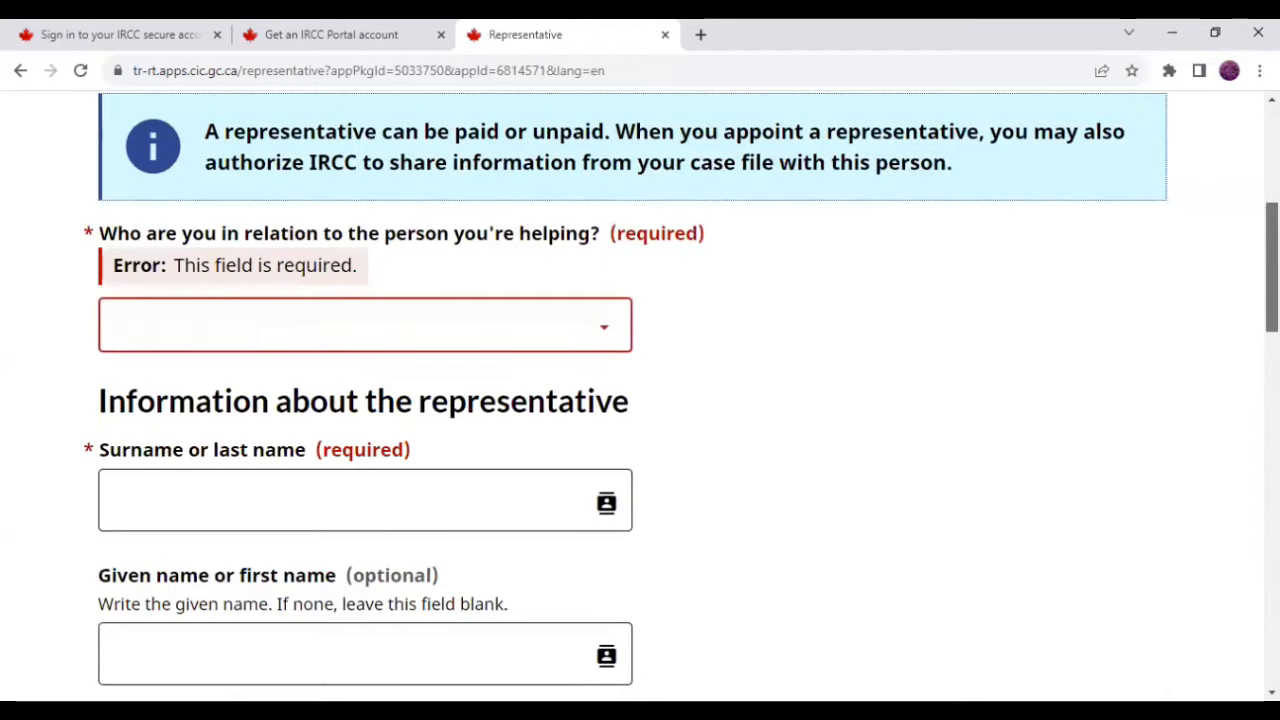
pyautogui.moveTo(1271, 270); pyautogui.dragTo(1271, 209)
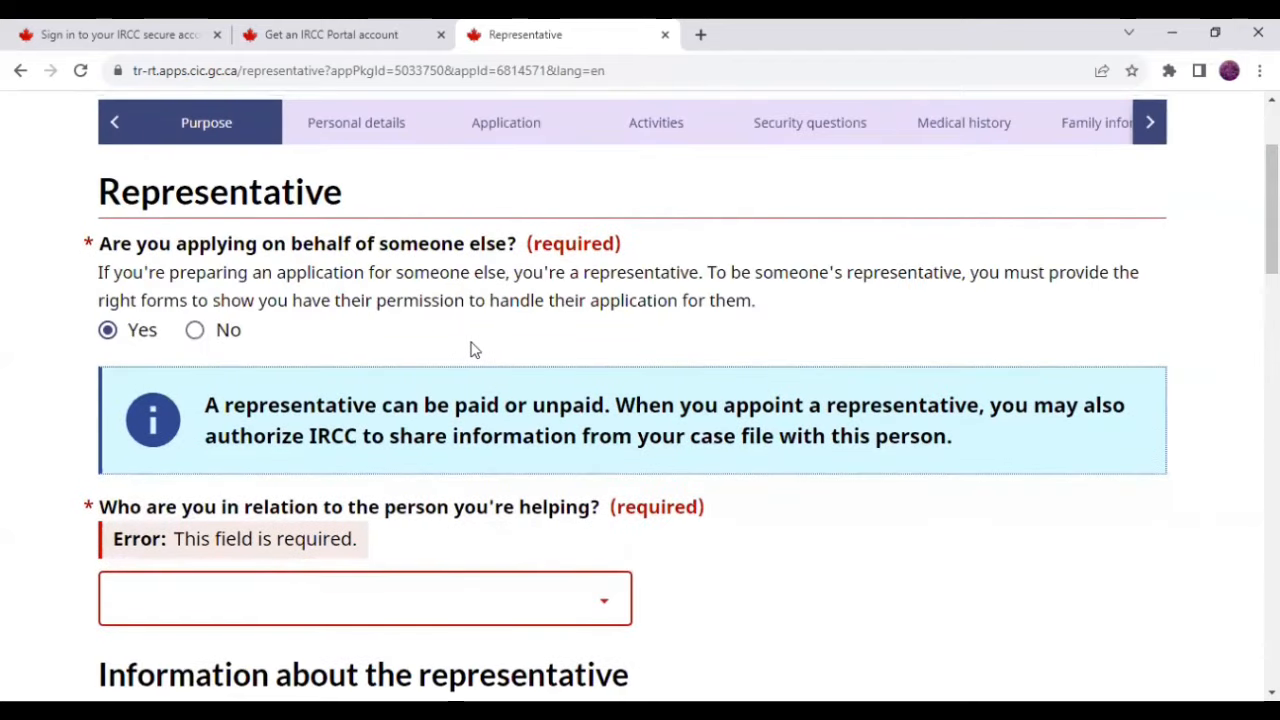
pyautogui.click(195, 335)
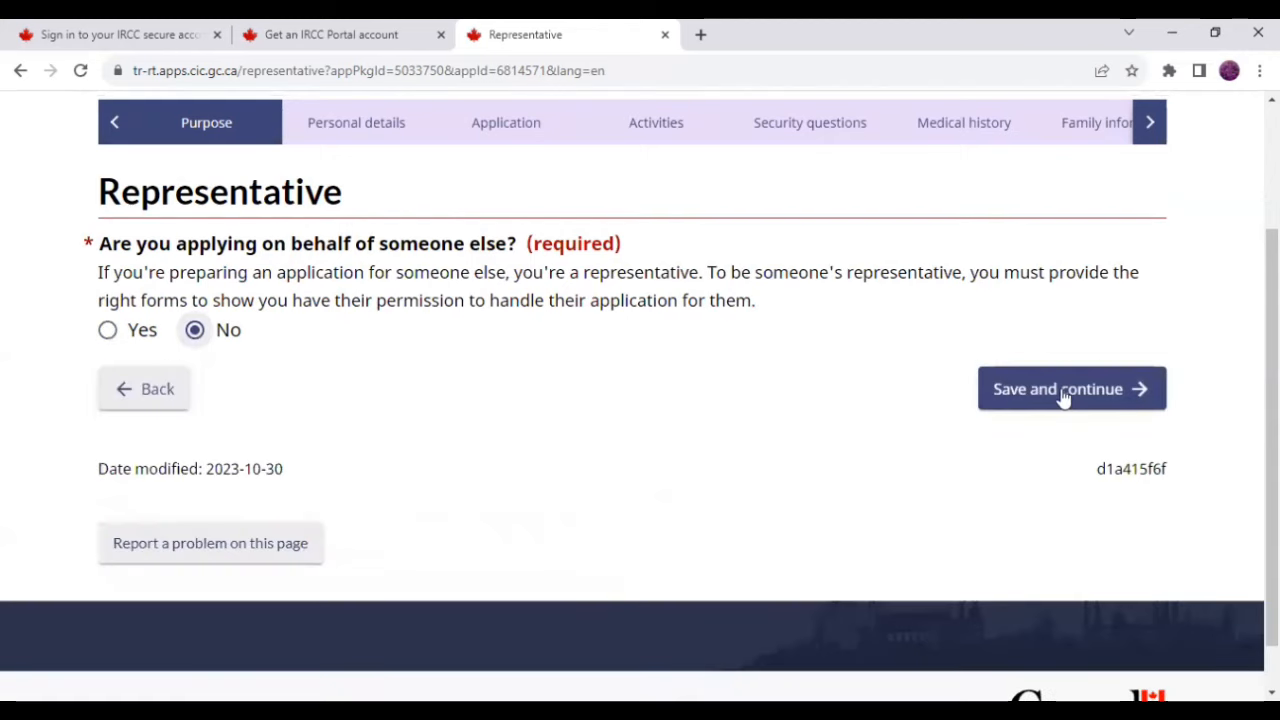
pyautogui.click(1063, 395)
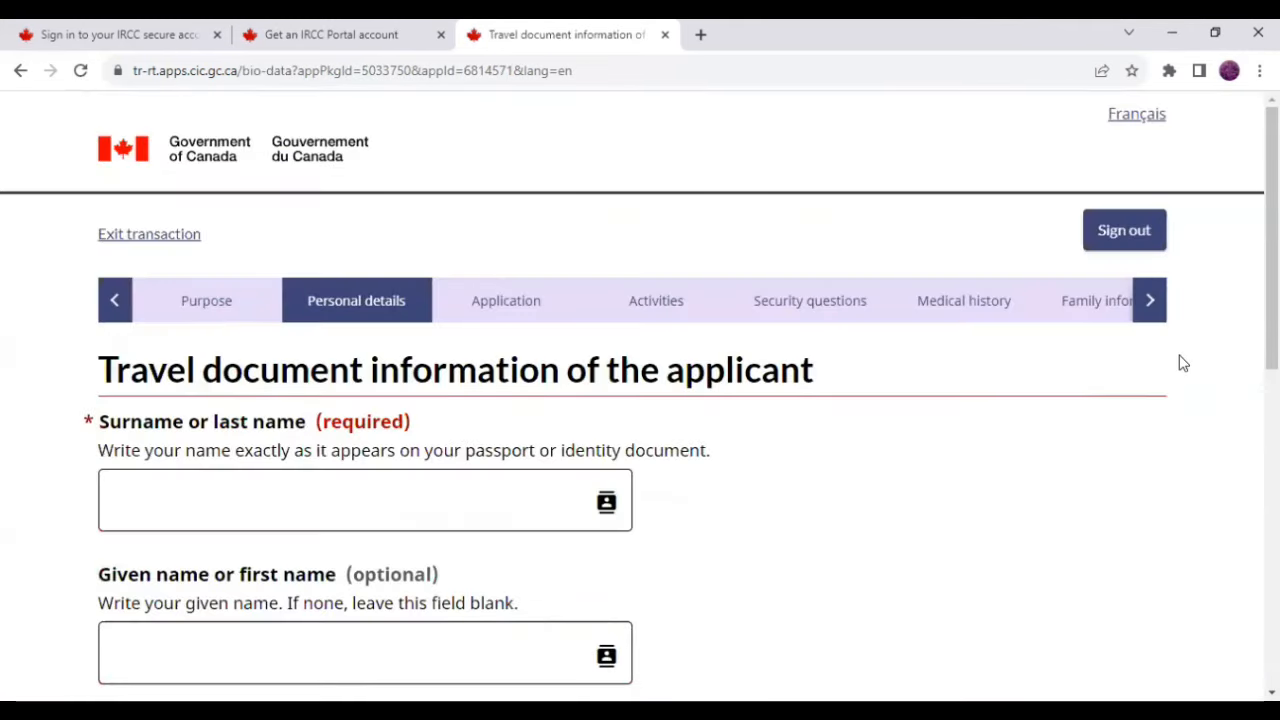
# Enter the applicant's surname and given name.
pyautogui.scroll(-1, 640, 392)
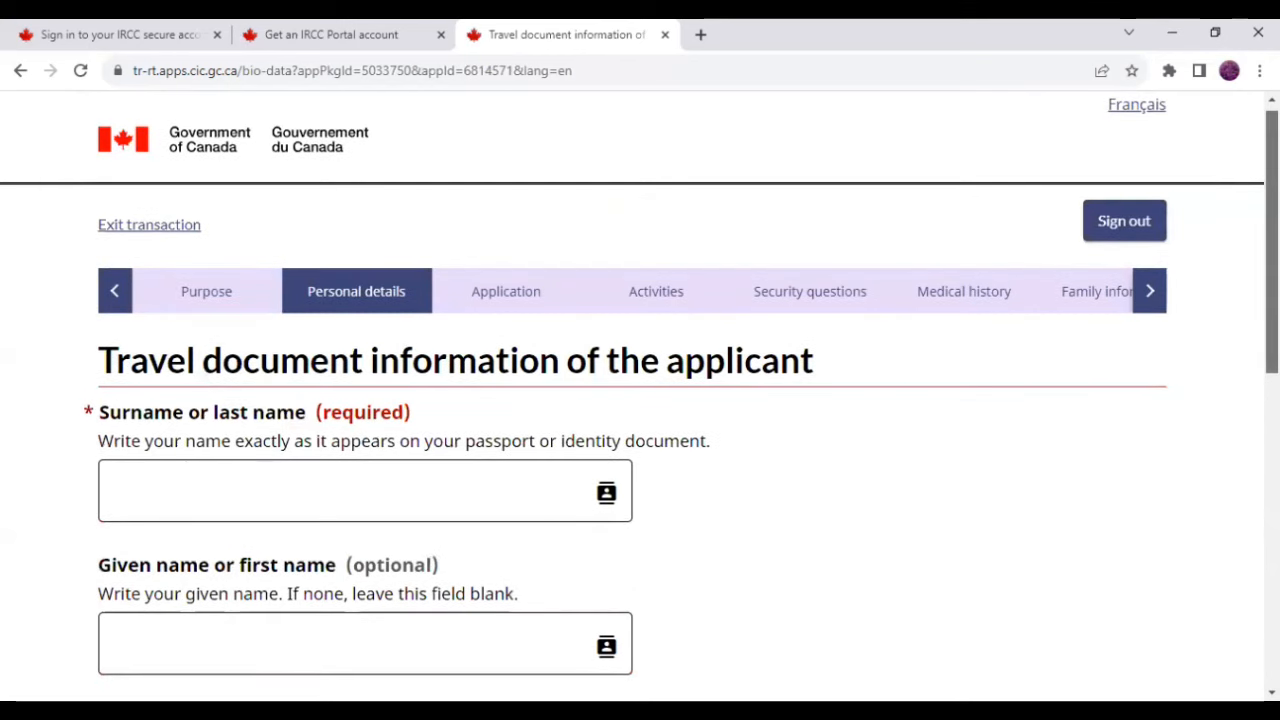
pyautogui.scroll(-3, 640, 396)
pyautogui.scroll(-2, 640, 396)
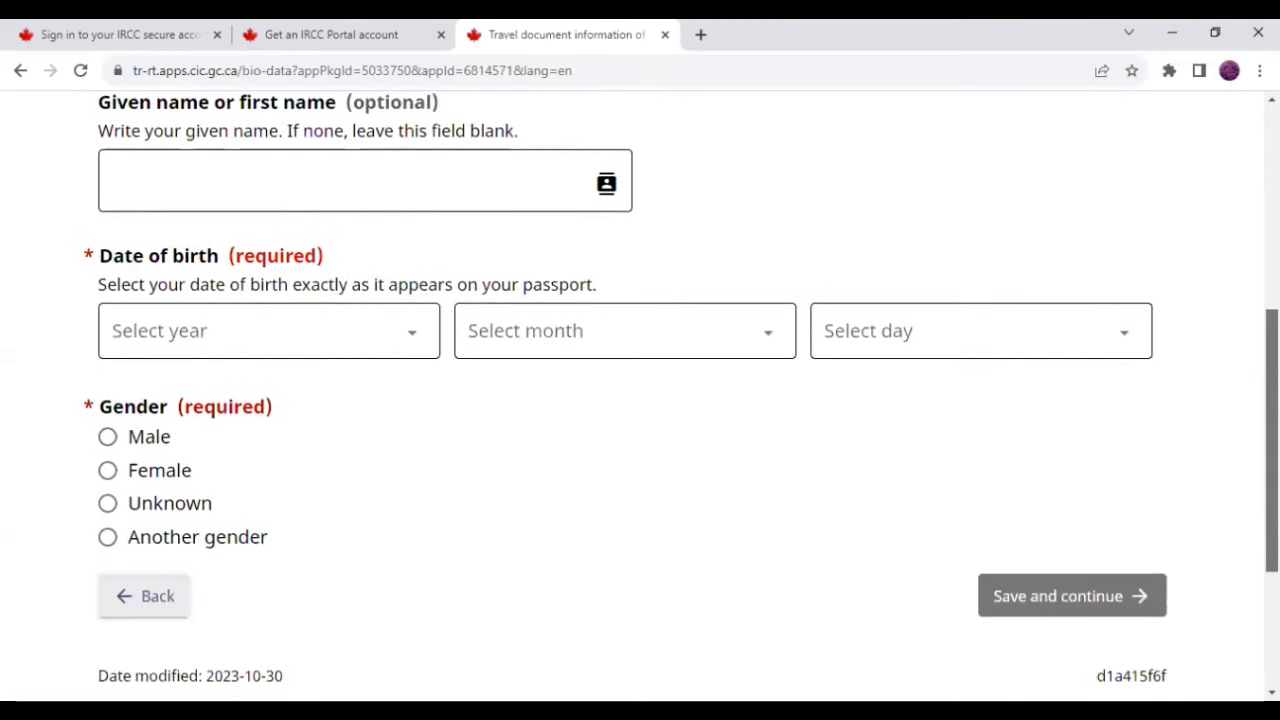
pyautogui.scroll(2, 640, 396)
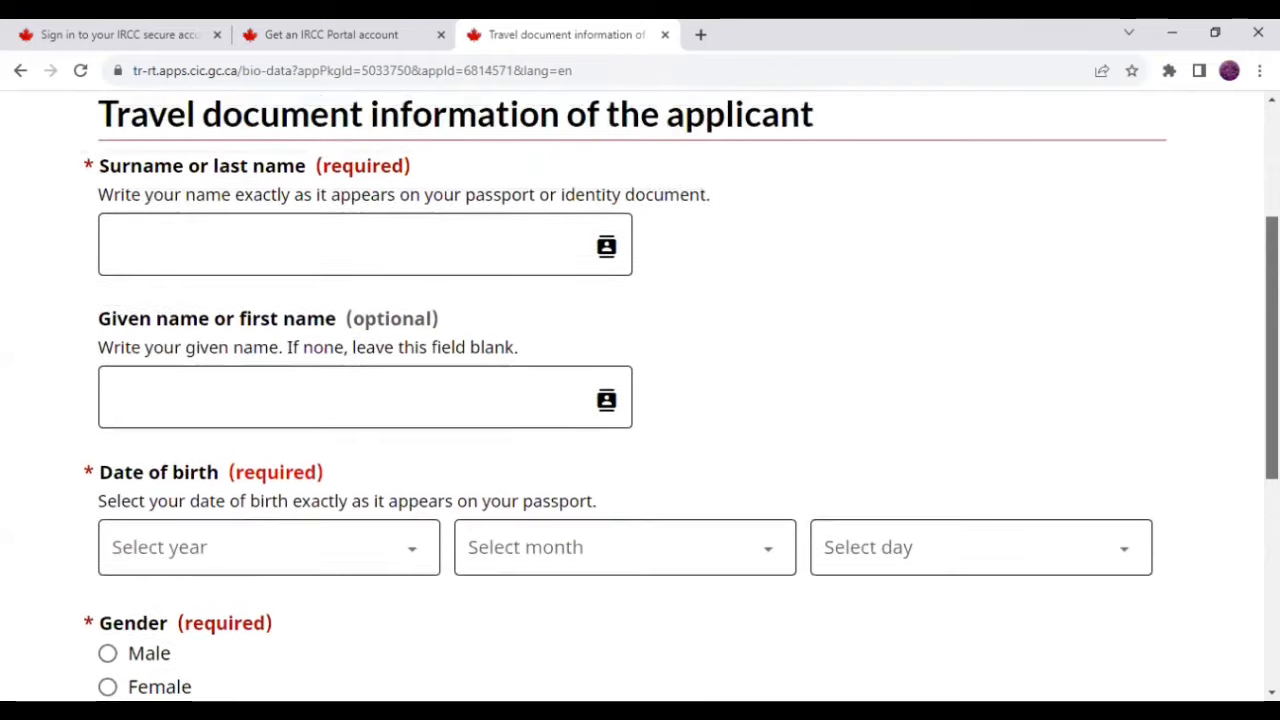
pyautogui.click(470, 268)
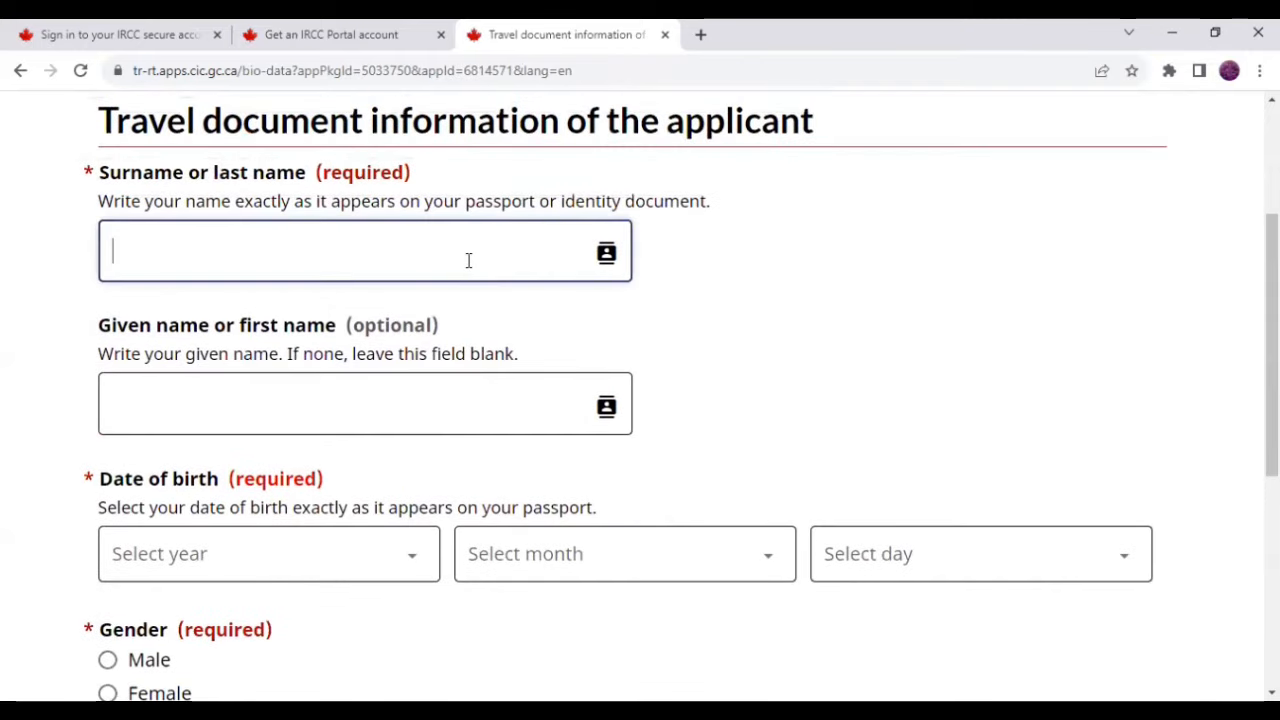
pyautogui.write('susjsj')
pyautogui.click(380, 405)
pyautogui.write('fdsfdfds')
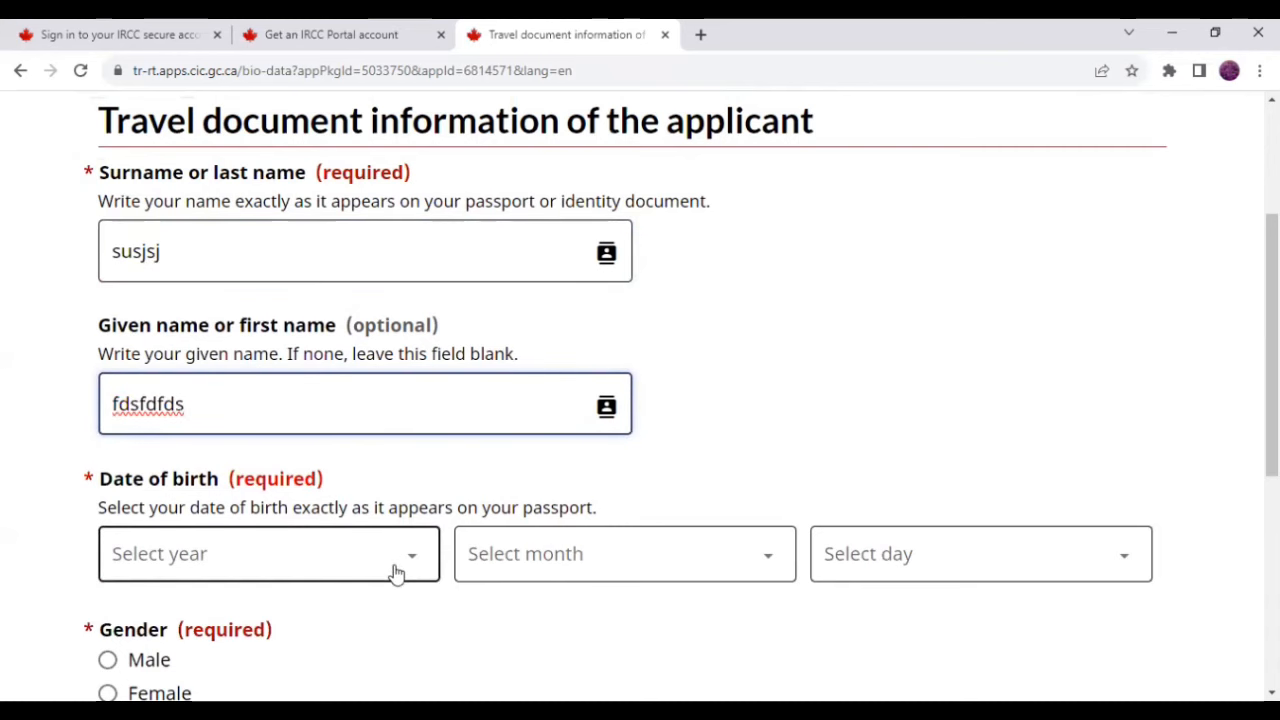
pyautogui.press('Tab')
pyautogui.press('space')
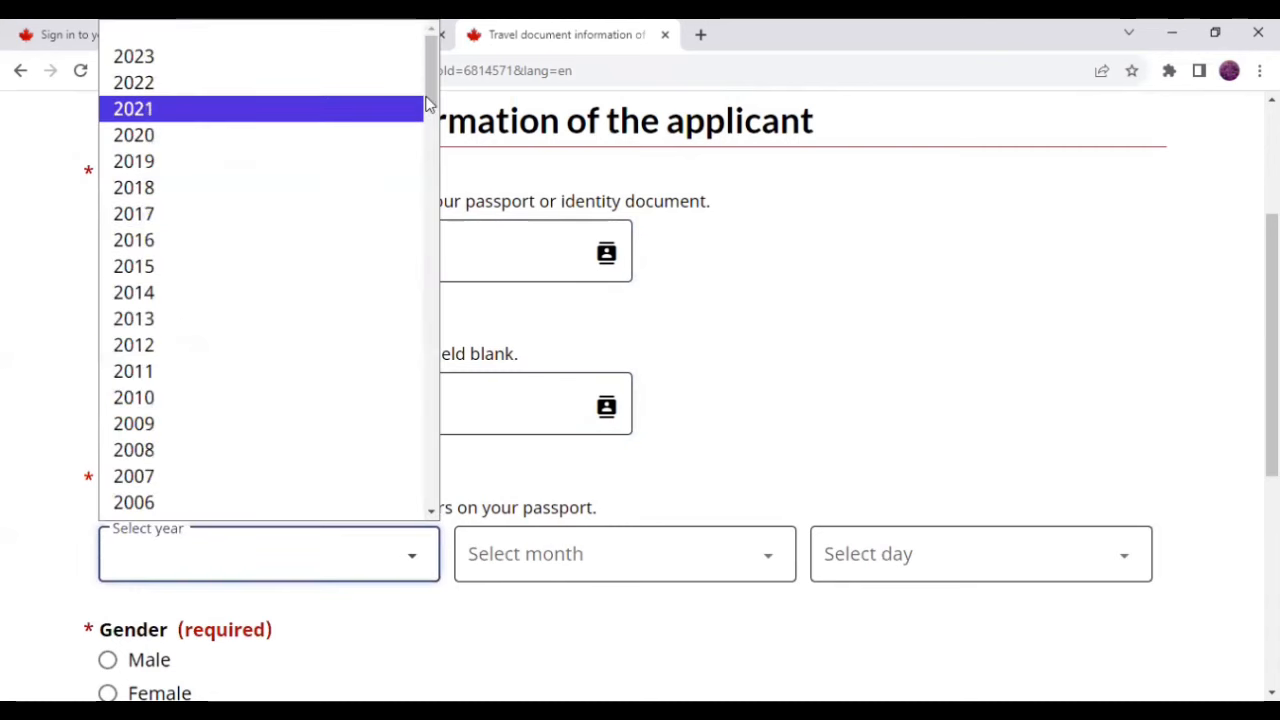
pyautogui.scroll(-10, 437, 250)
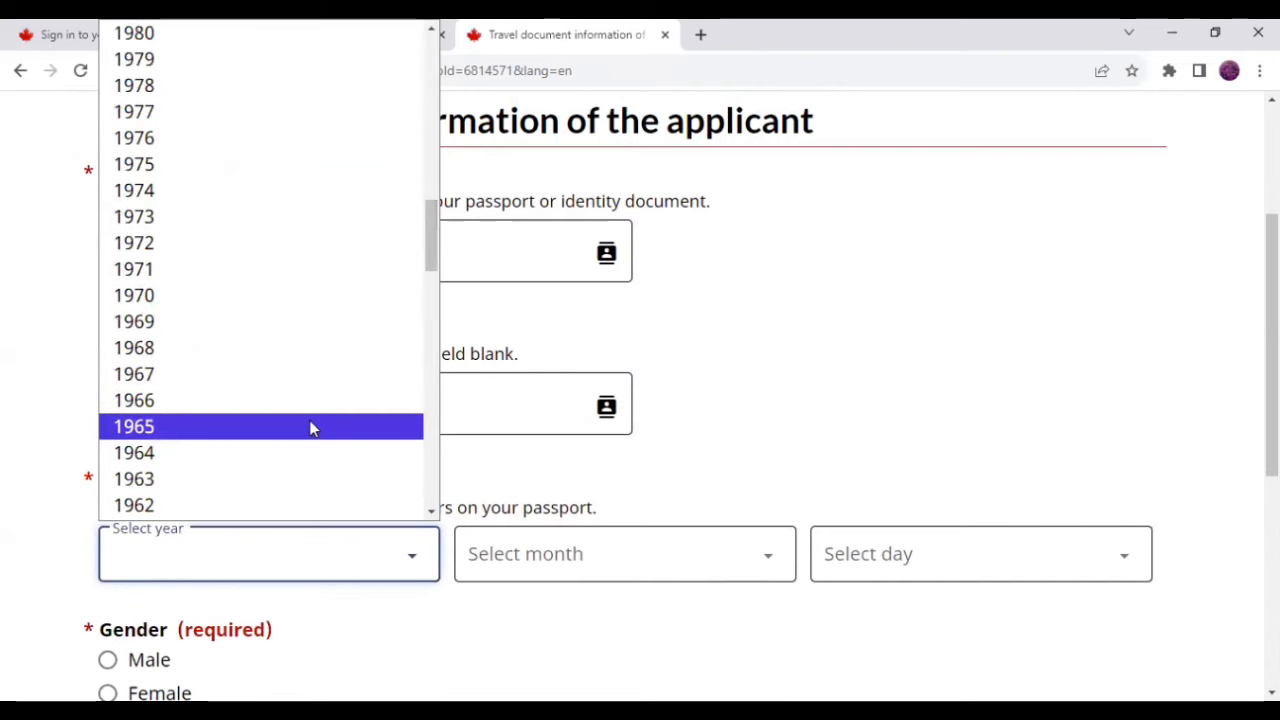
pyautogui.press('Return')
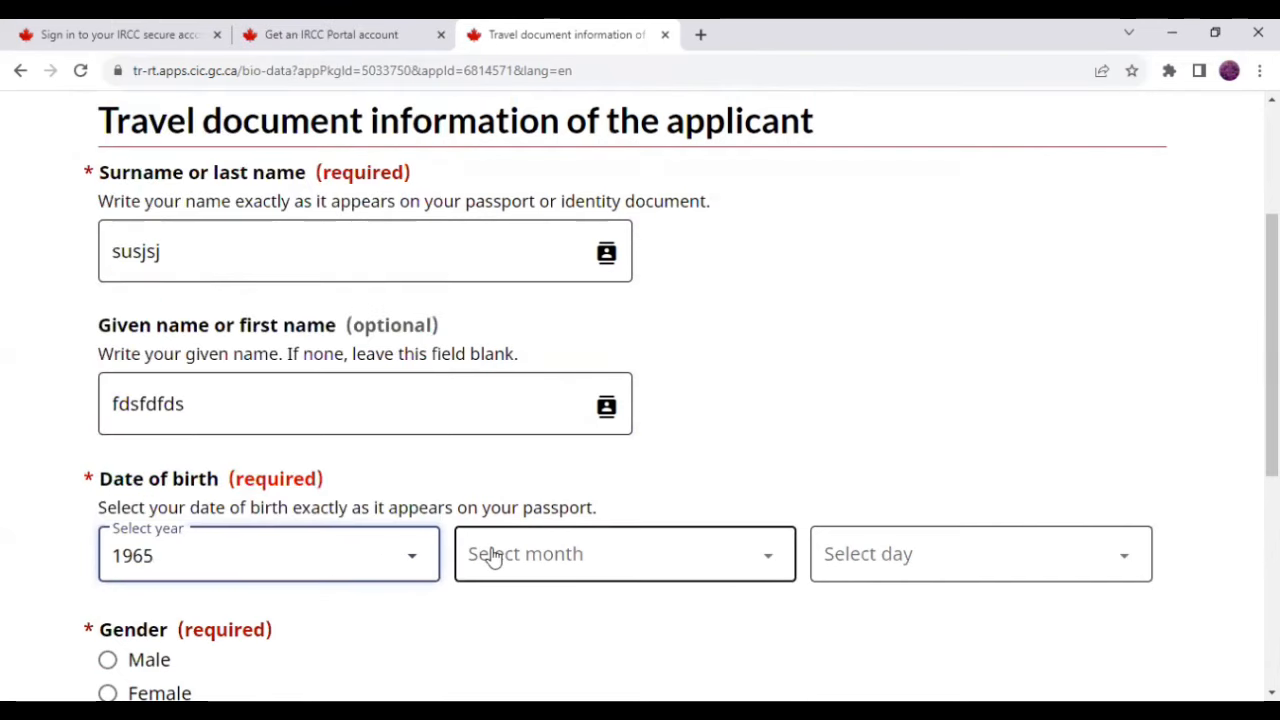
pyautogui.click(876, 569)
pyautogui.click(868, 460)
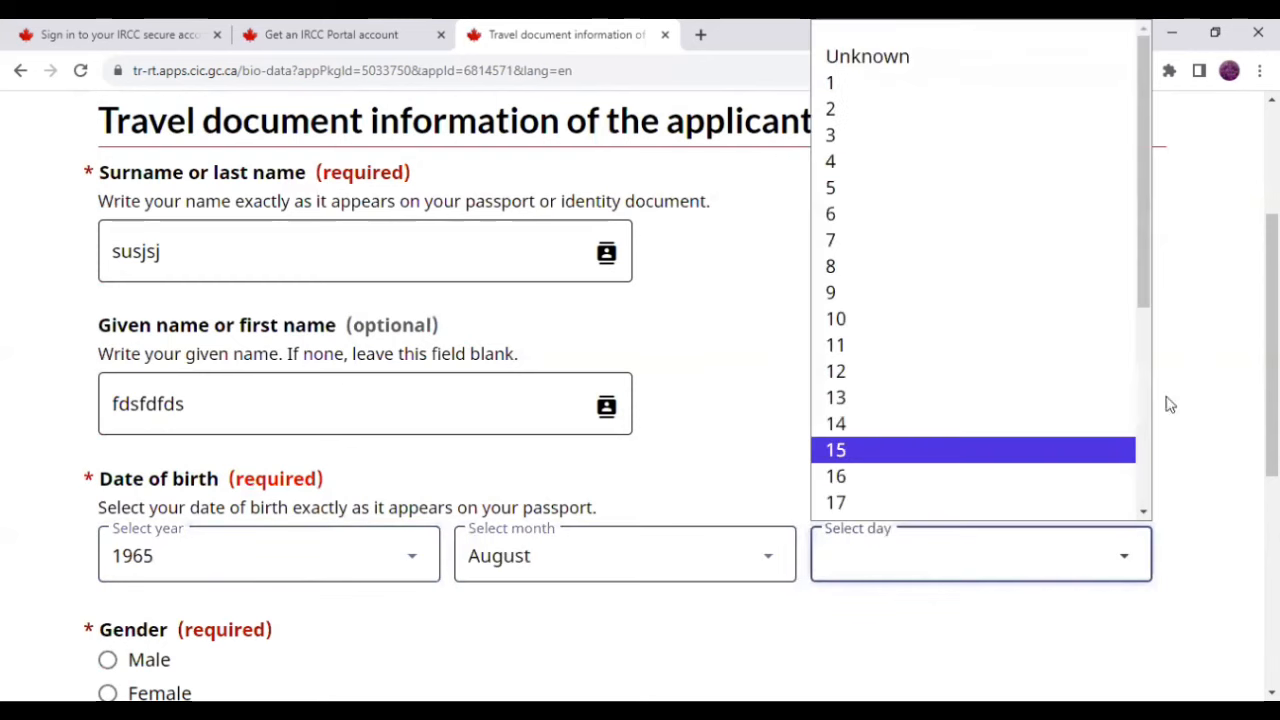
pyautogui.scroll(-2, 640, 400)
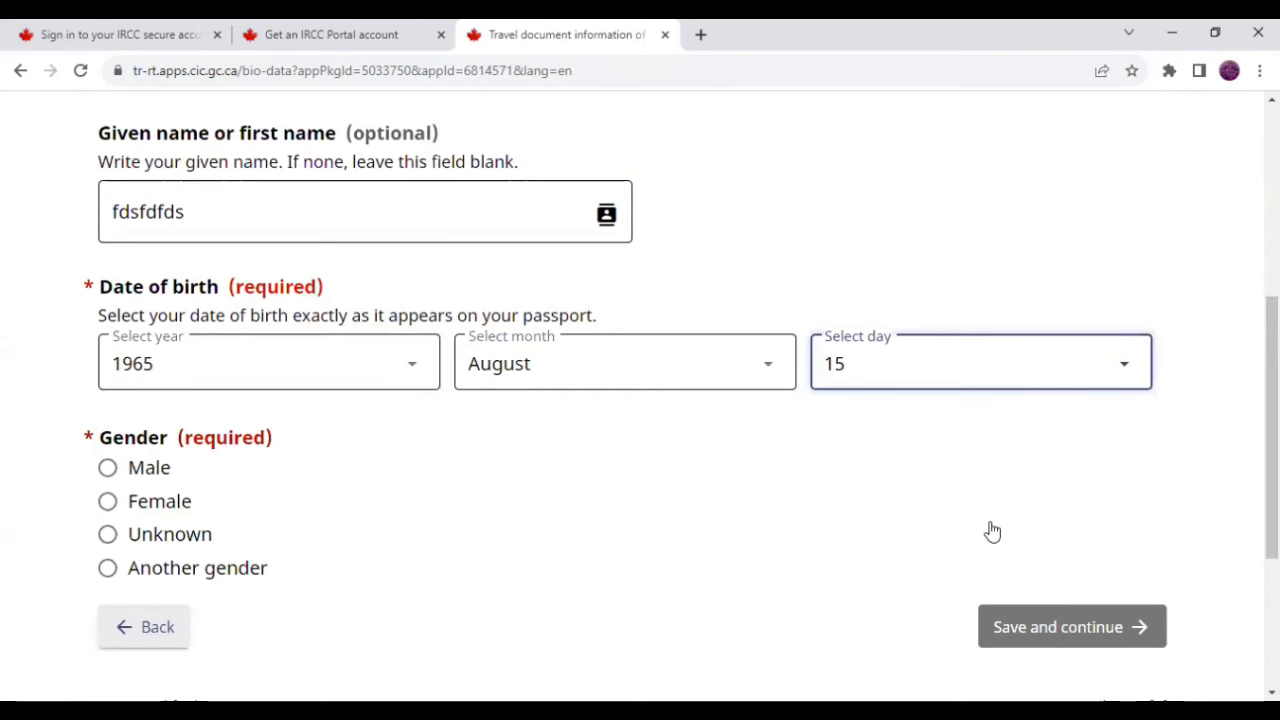
pyautogui.click(108, 468)
pyautogui.click(1051, 632)
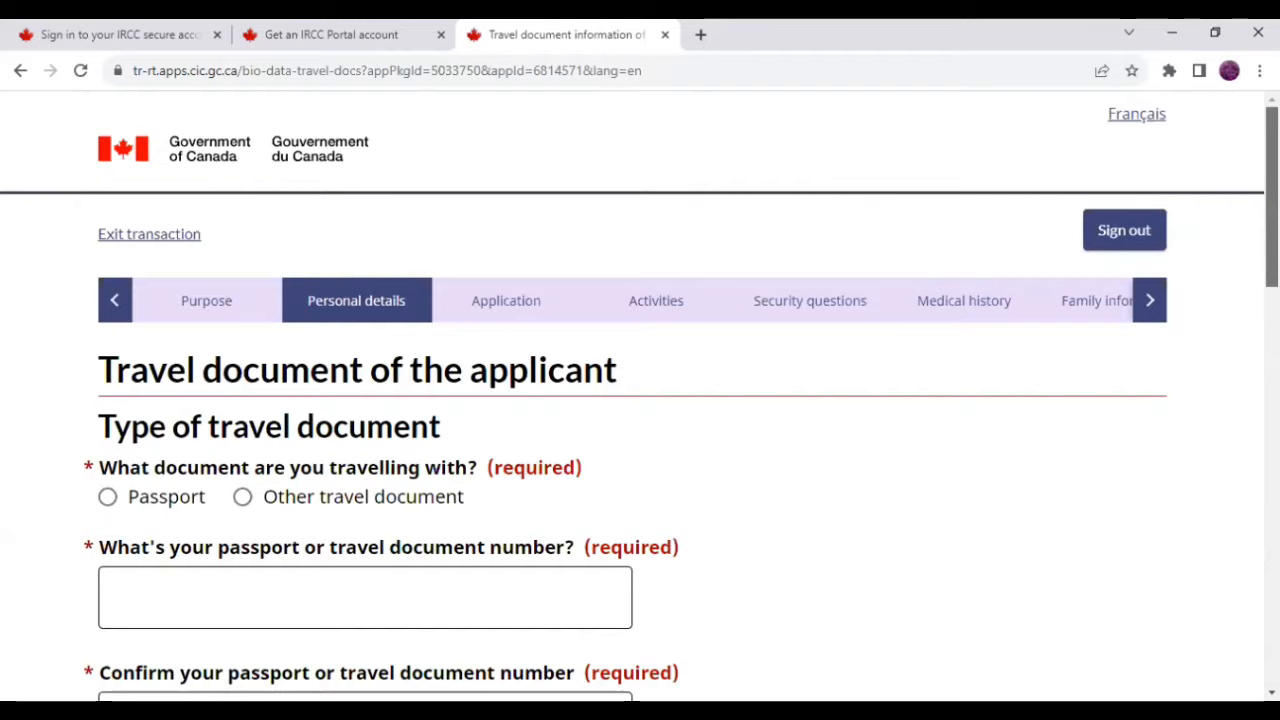
# Select Passport as the applicant's travel document type.
pyautogui.scroll(-2, 560, 400)
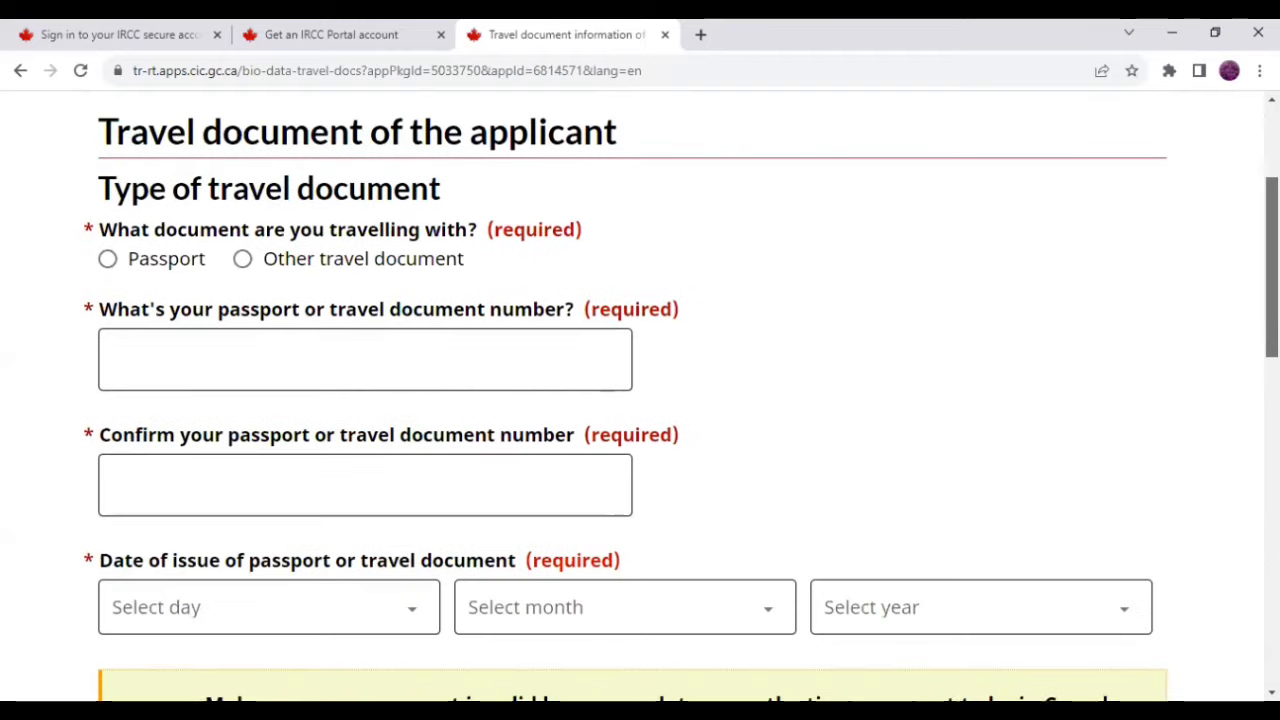
pyautogui.click(108, 260)
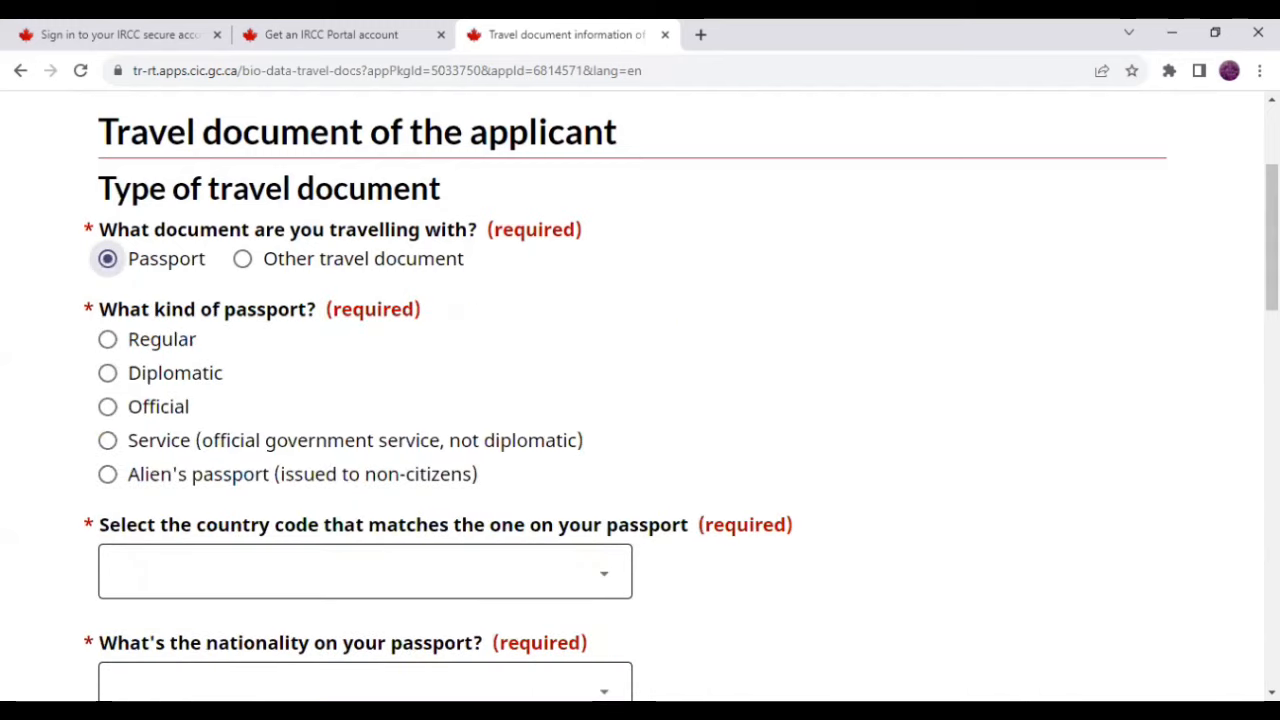
pyautogui.scroll(-7, 1272, 237)
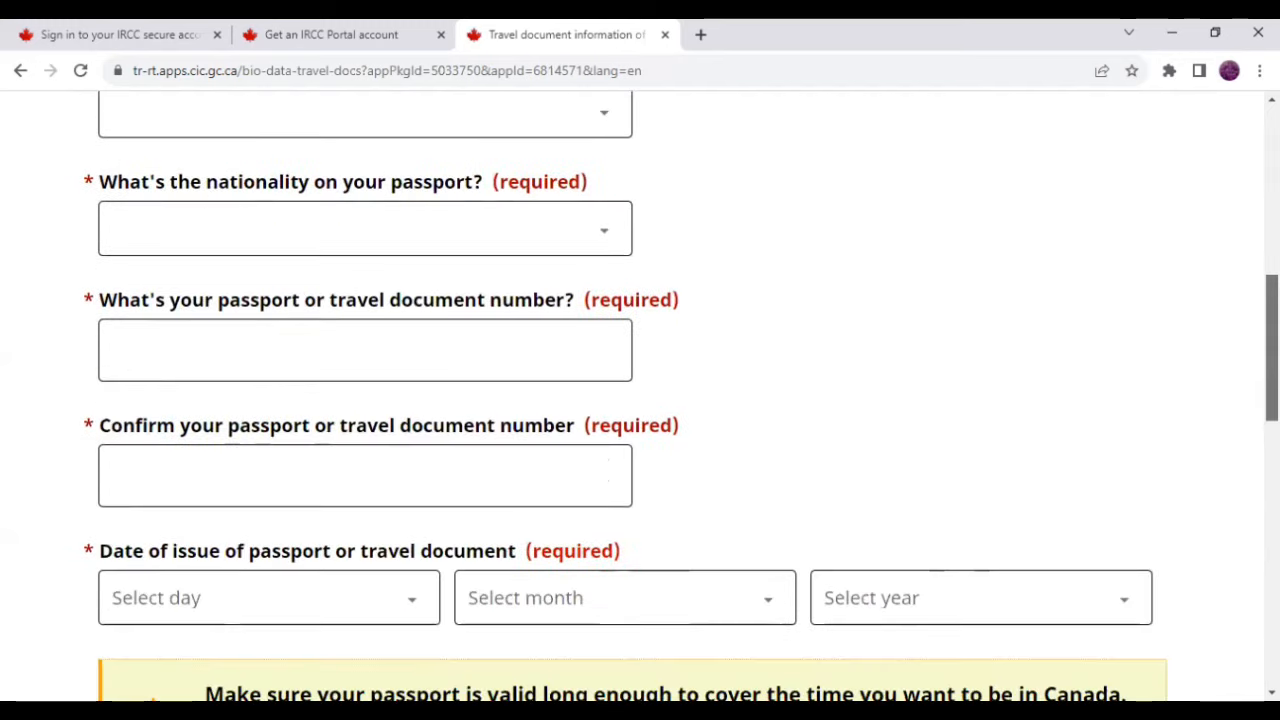
pyautogui.scroll(-5, 640, 400)
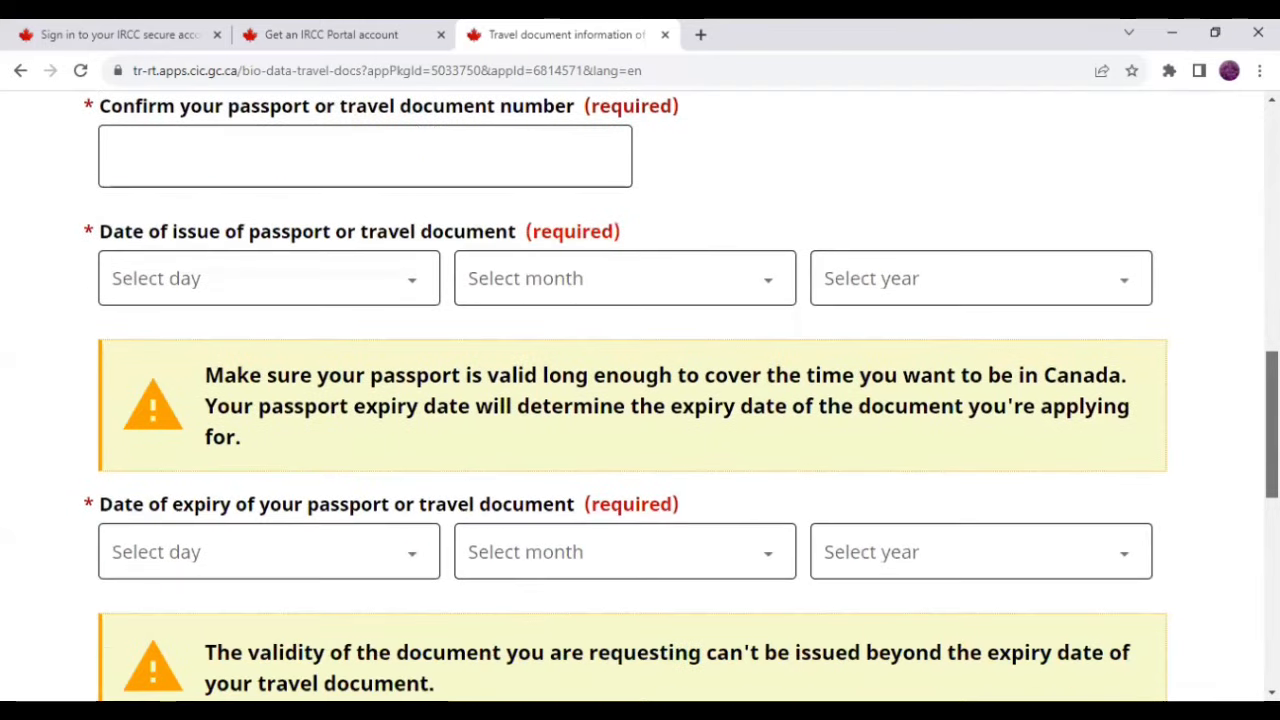
pyautogui.scroll(-1, 640, 400)
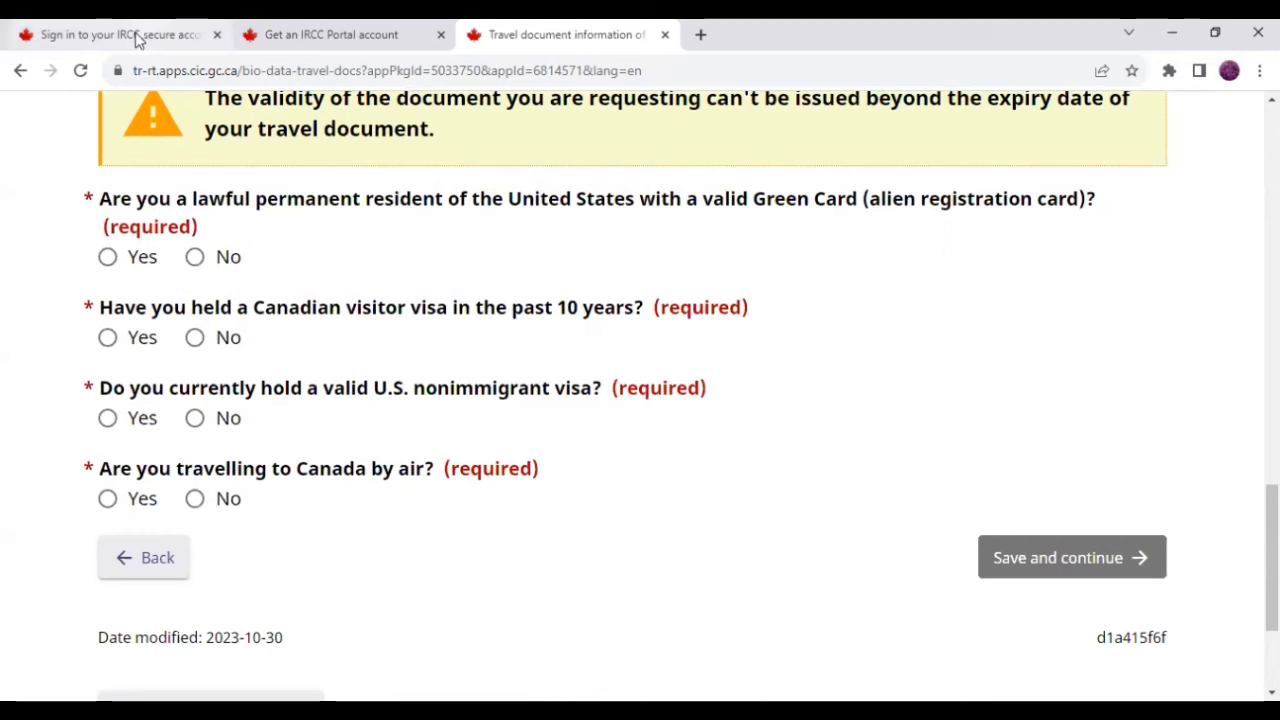
# On the first tab, go back to the government sign-in list and reopen the IRCC Secure Account page.
pyautogui.click(137, 38)
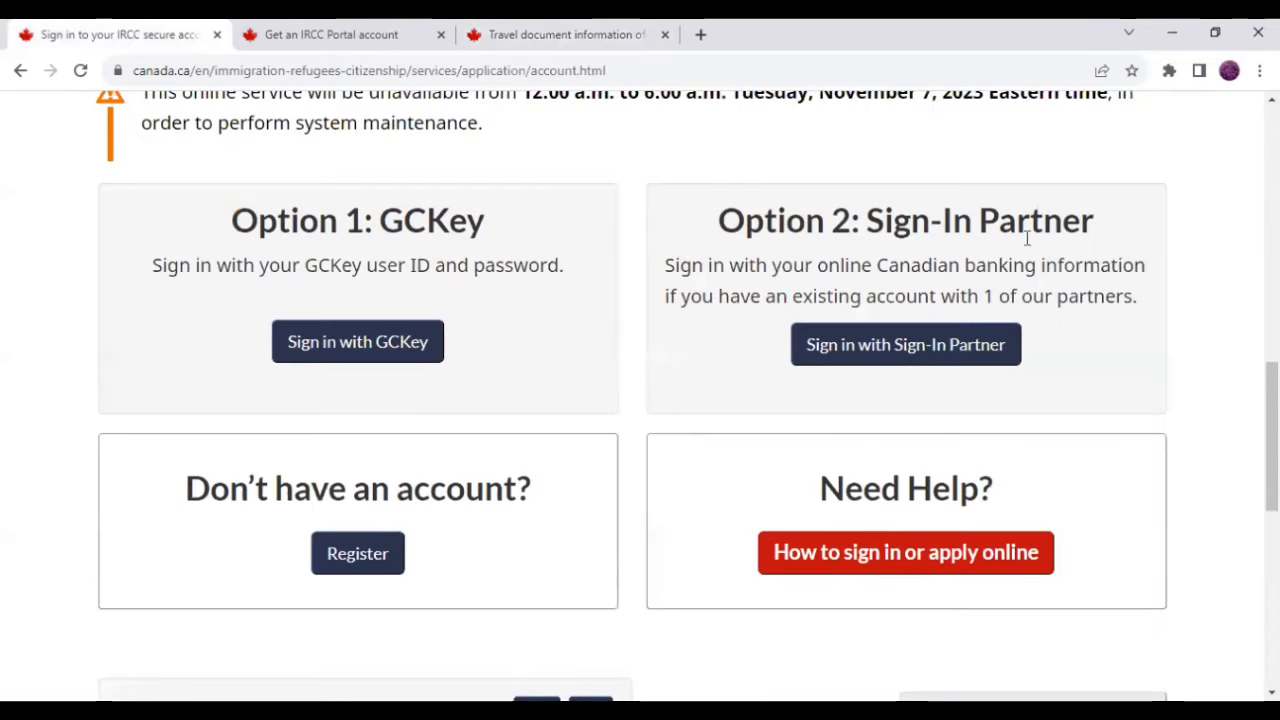
pyautogui.scroll(1, 1270, 420)
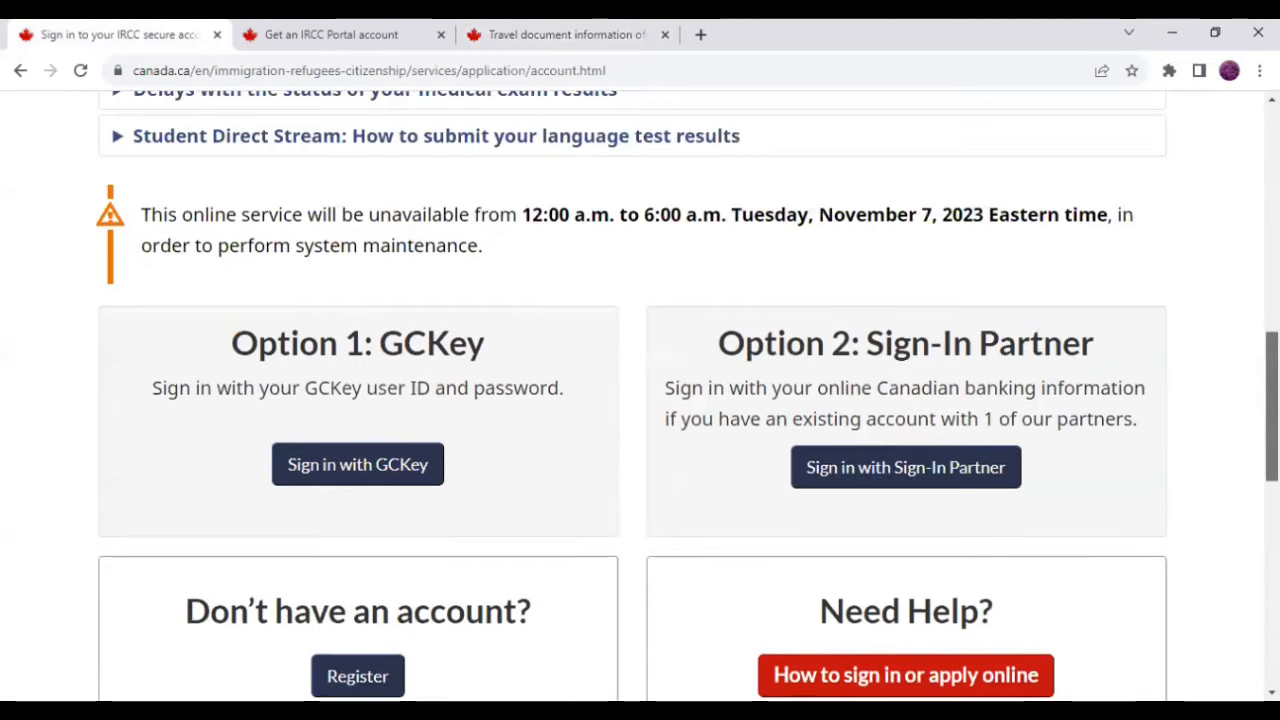
pyautogui.scroll(8, 1270, 400)
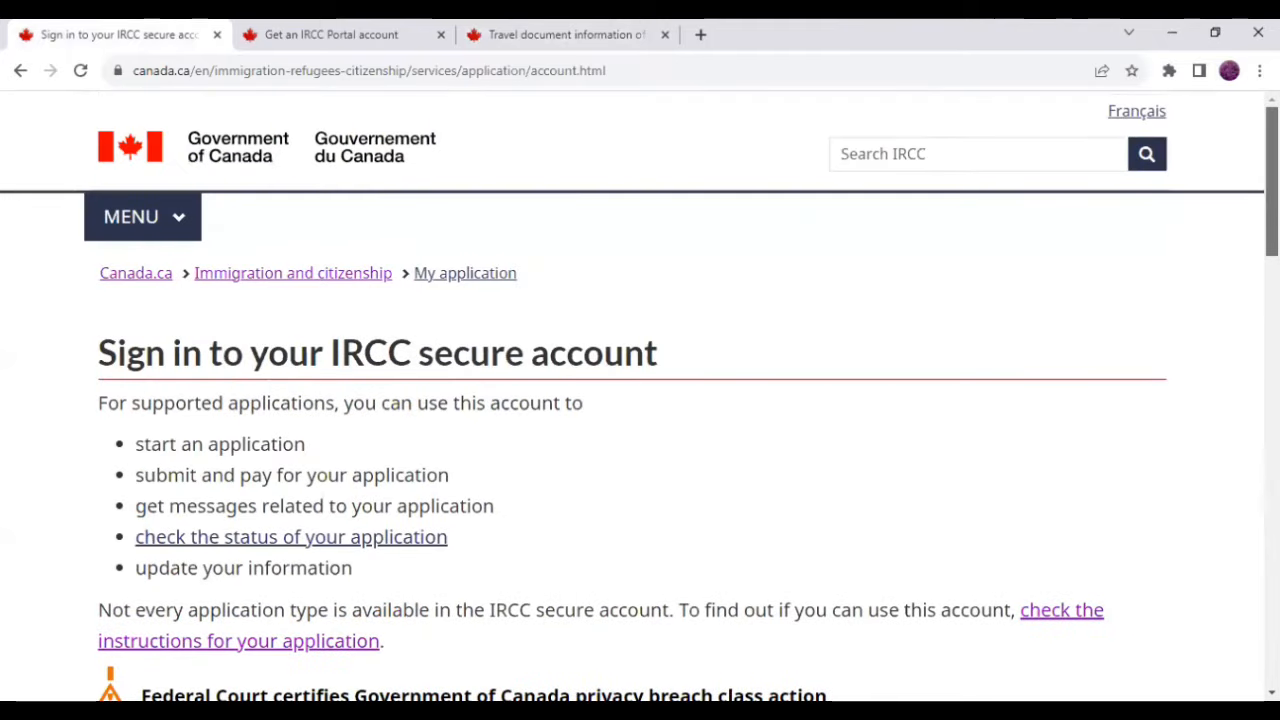
pyautogui.scroll(-1, 1270, 400)
pyautogui.scroll(-2, 1270, 400)
pyautogui.scroll(1, 1270, 400)
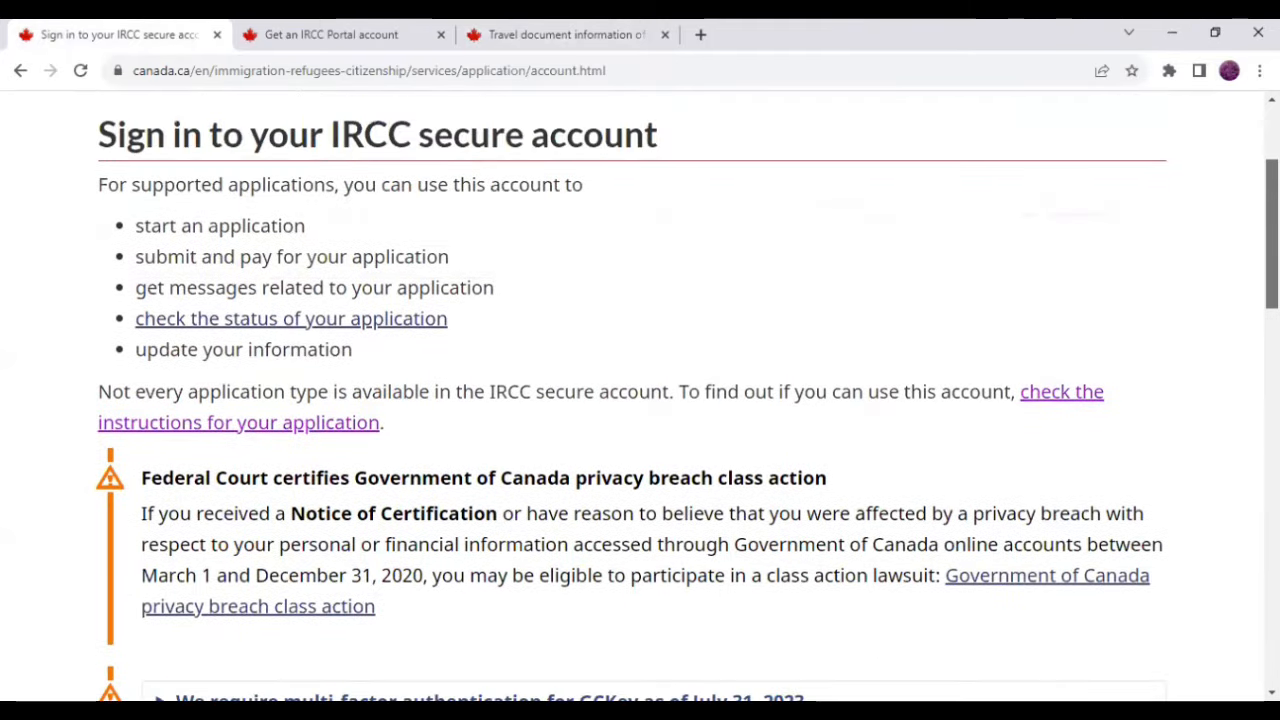
pyautogui.click(20, 72)
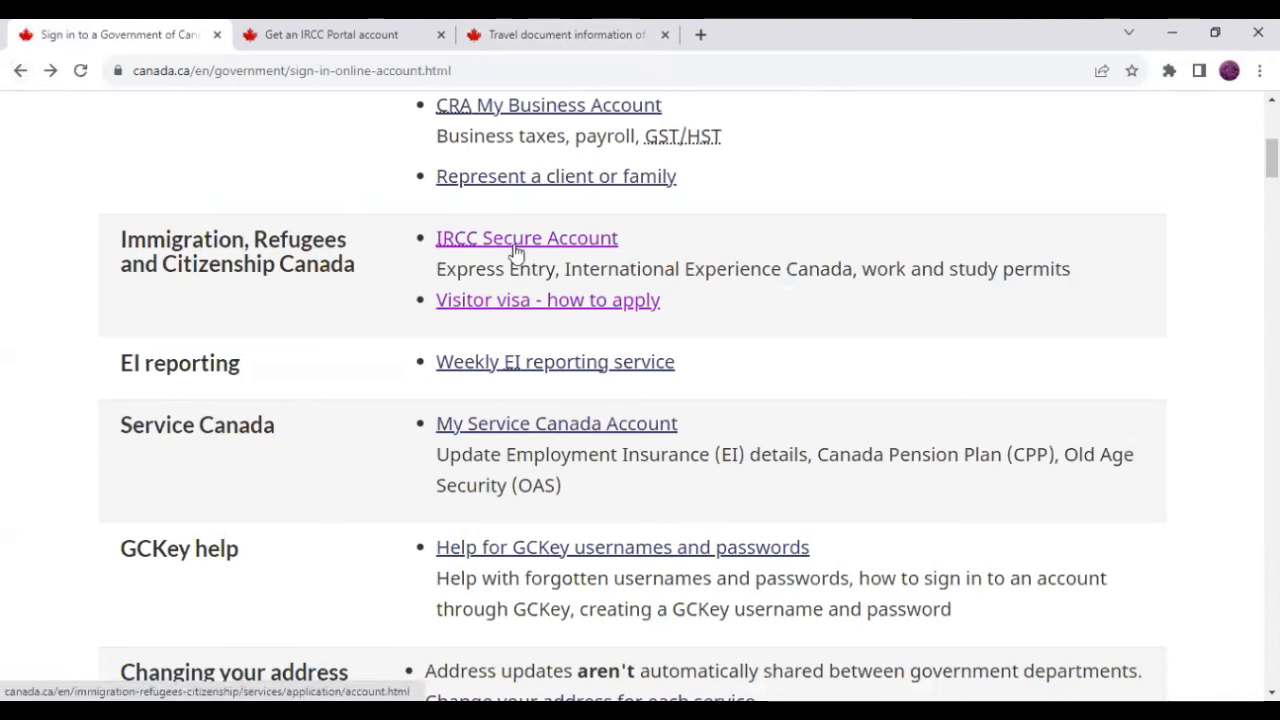
pyautogui.click(516, 248)
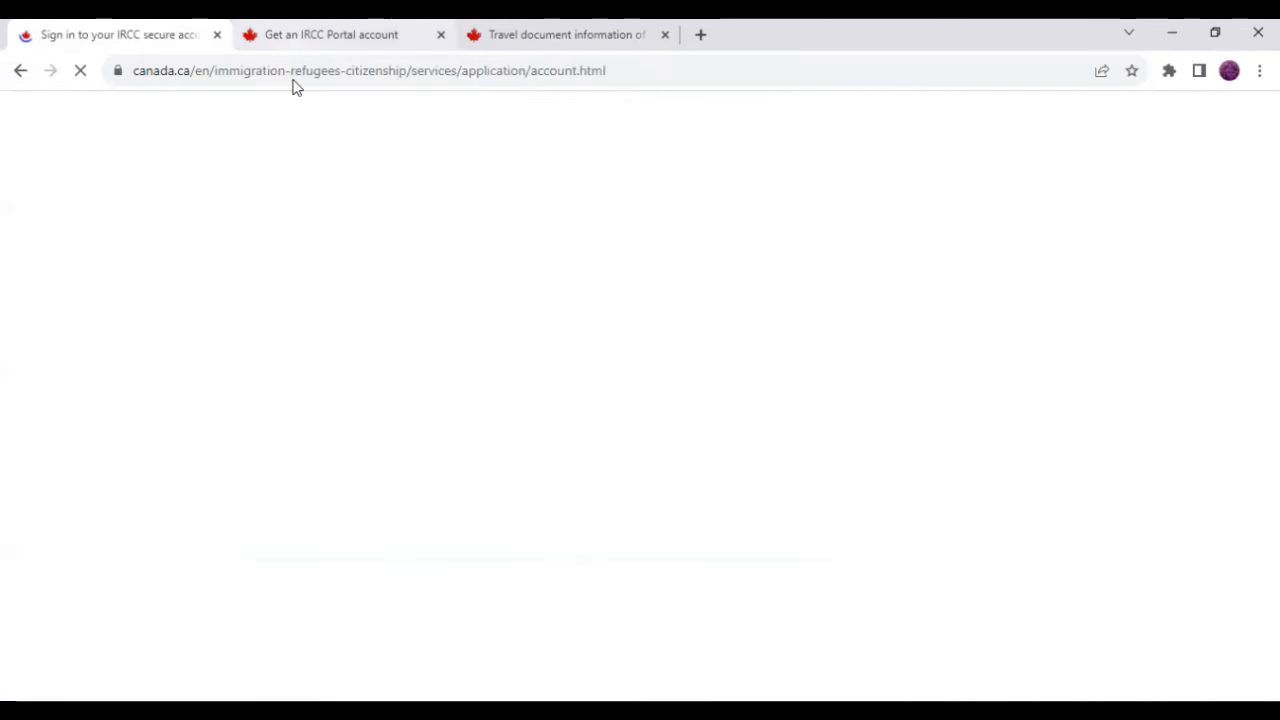
pyautogui.click(295, 87)
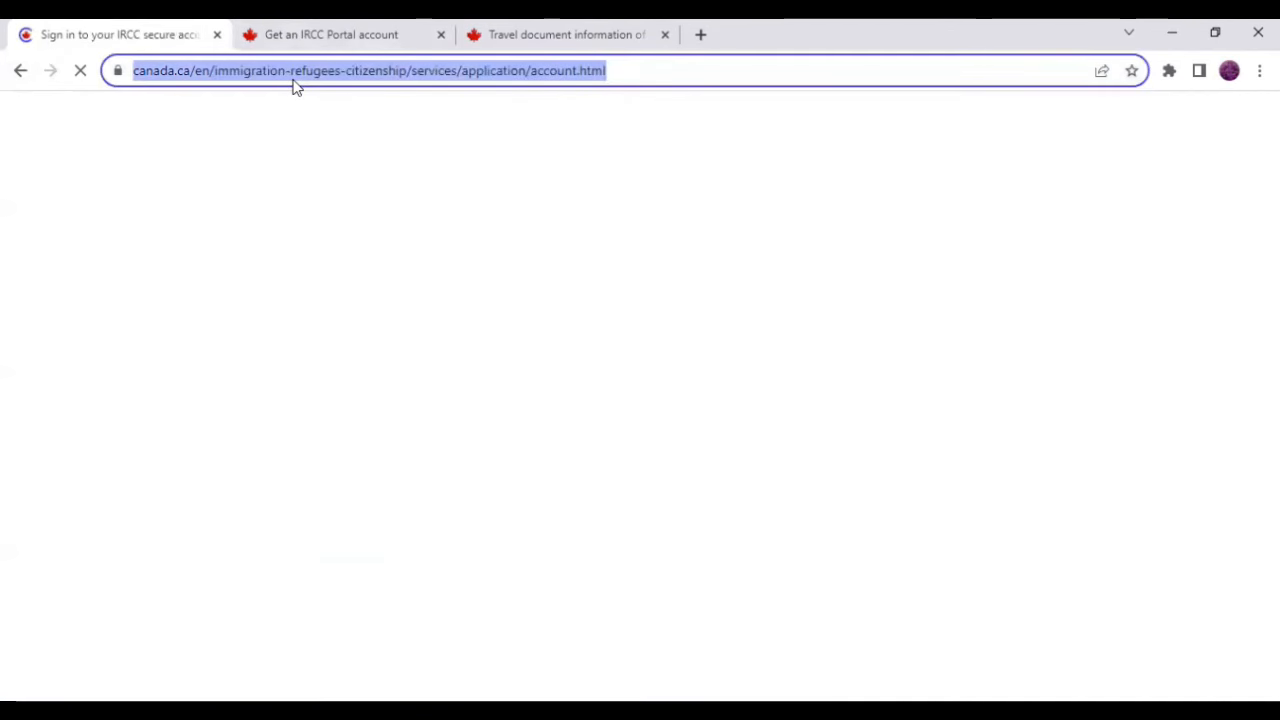
# Load the Canada.ca home page and continue in English.
pyautogui.write('ca')
pyautogui.press('Return')
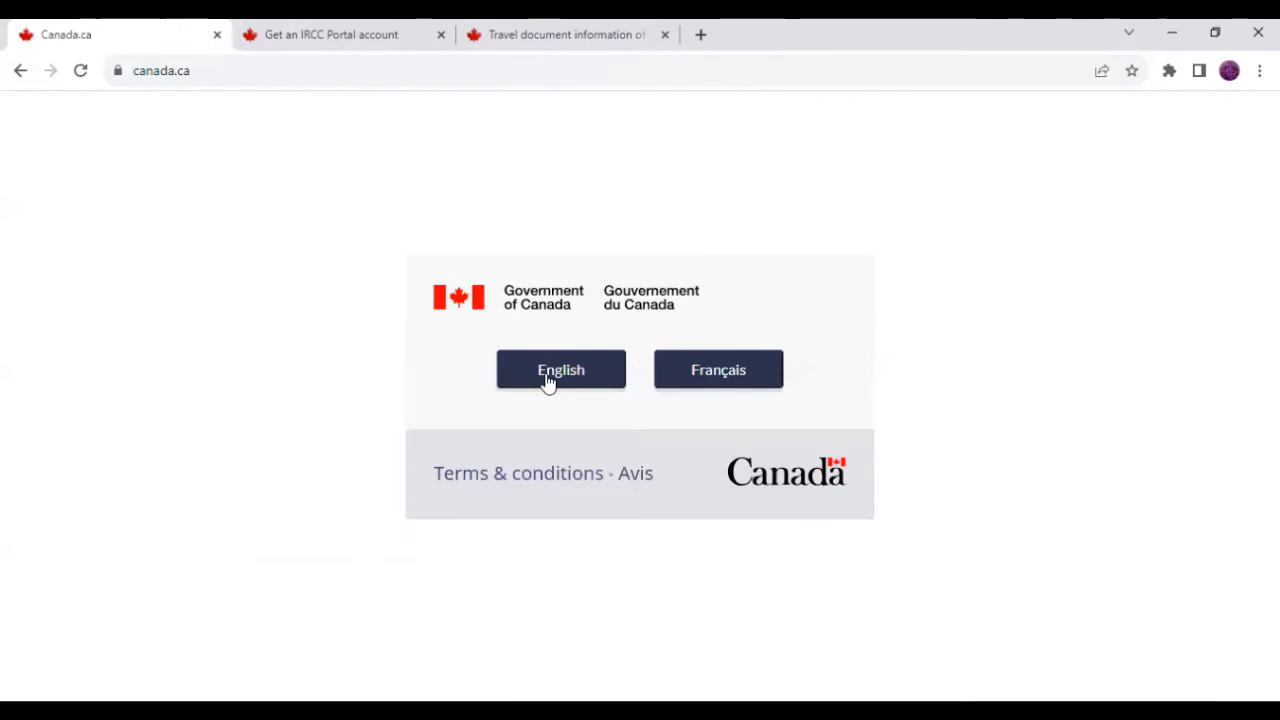
pyautogui.click(550, 380)
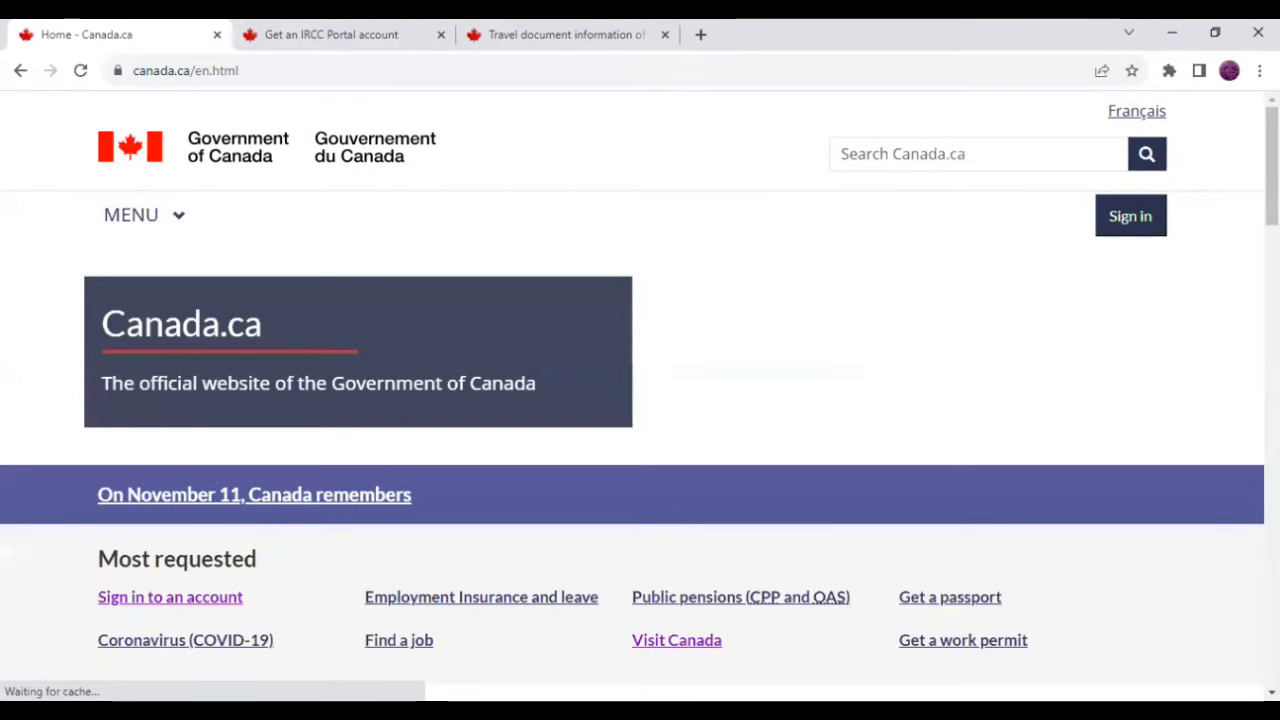
# Go to the IRCC Secure Account sign-in page showing the GCKey and Sign-In Partner options.
pyautogui.scroll(-4, 640, 400)
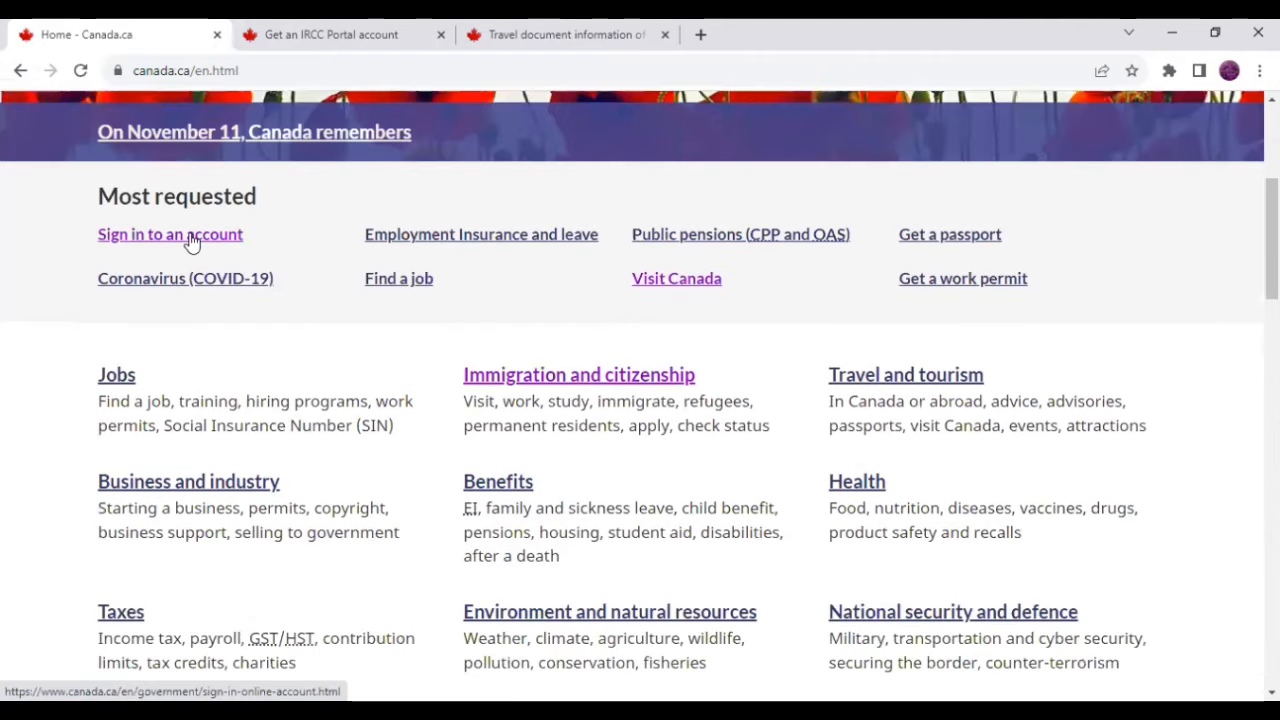
pyautogui.click(192, 238)
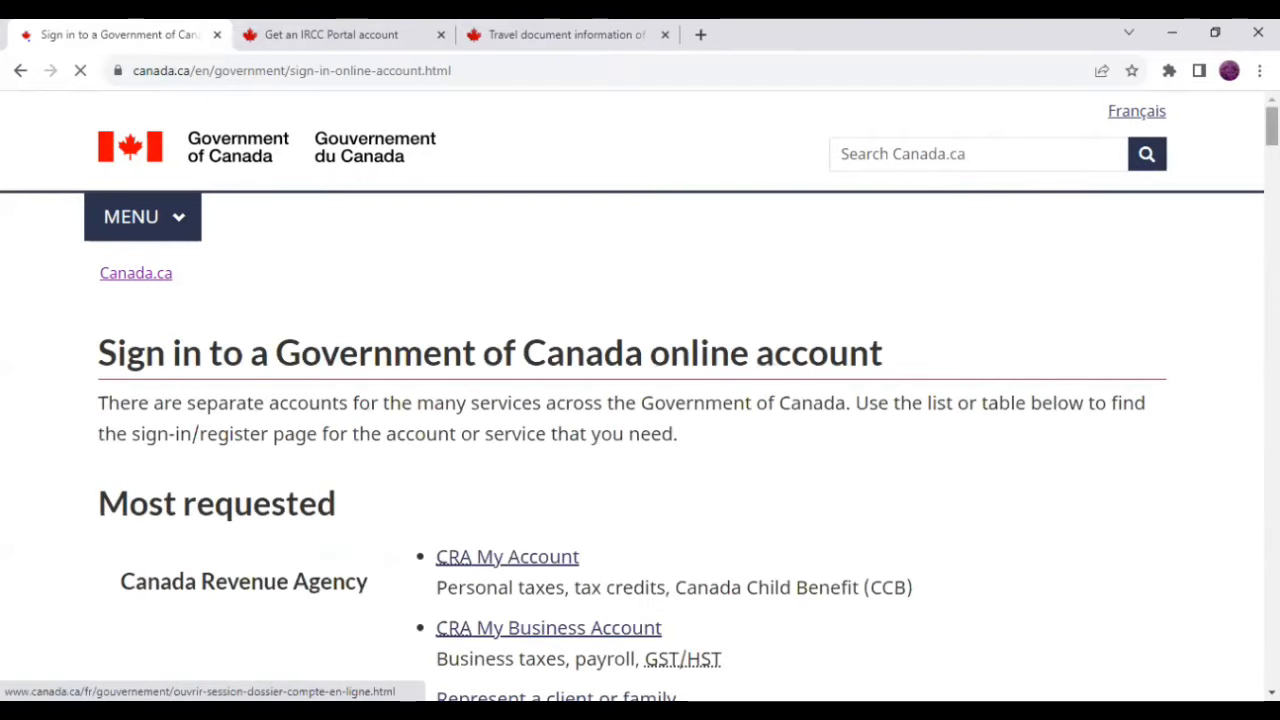
pyautogui.scroll(-15, 631, 296)
pyautogui.scroll(10, 609, 288)
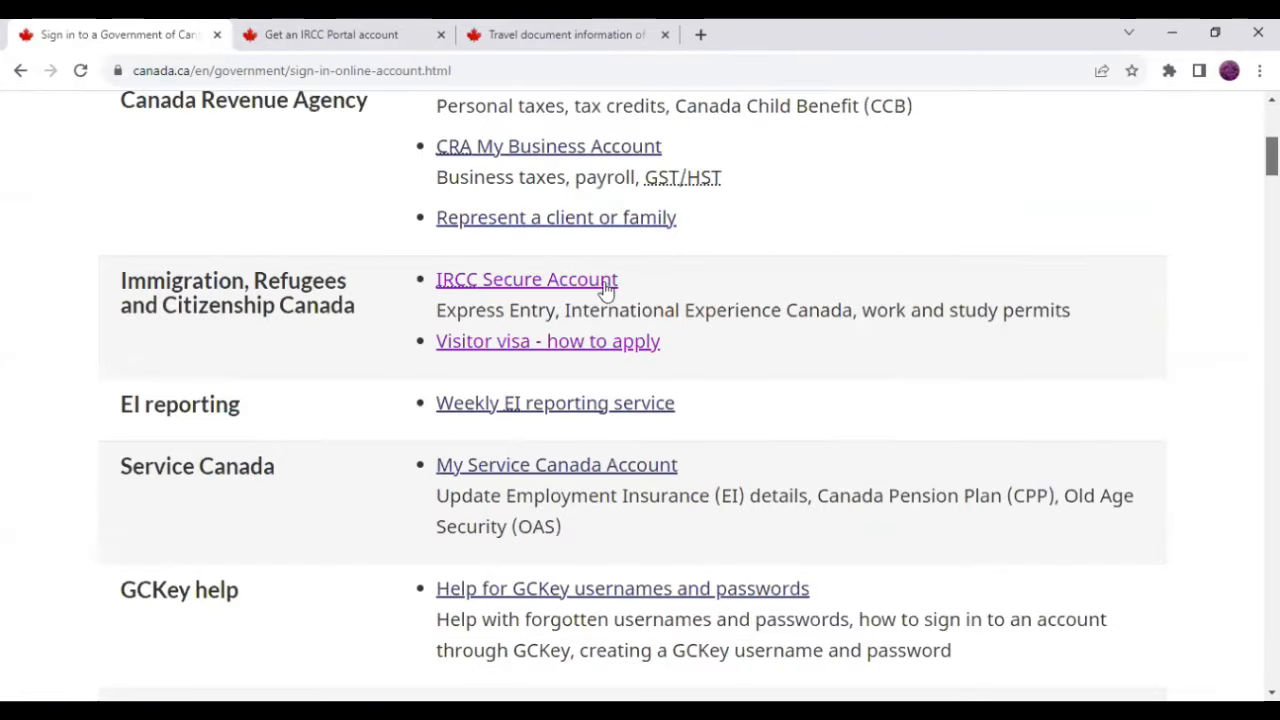
pyautogui.click(598, 287)
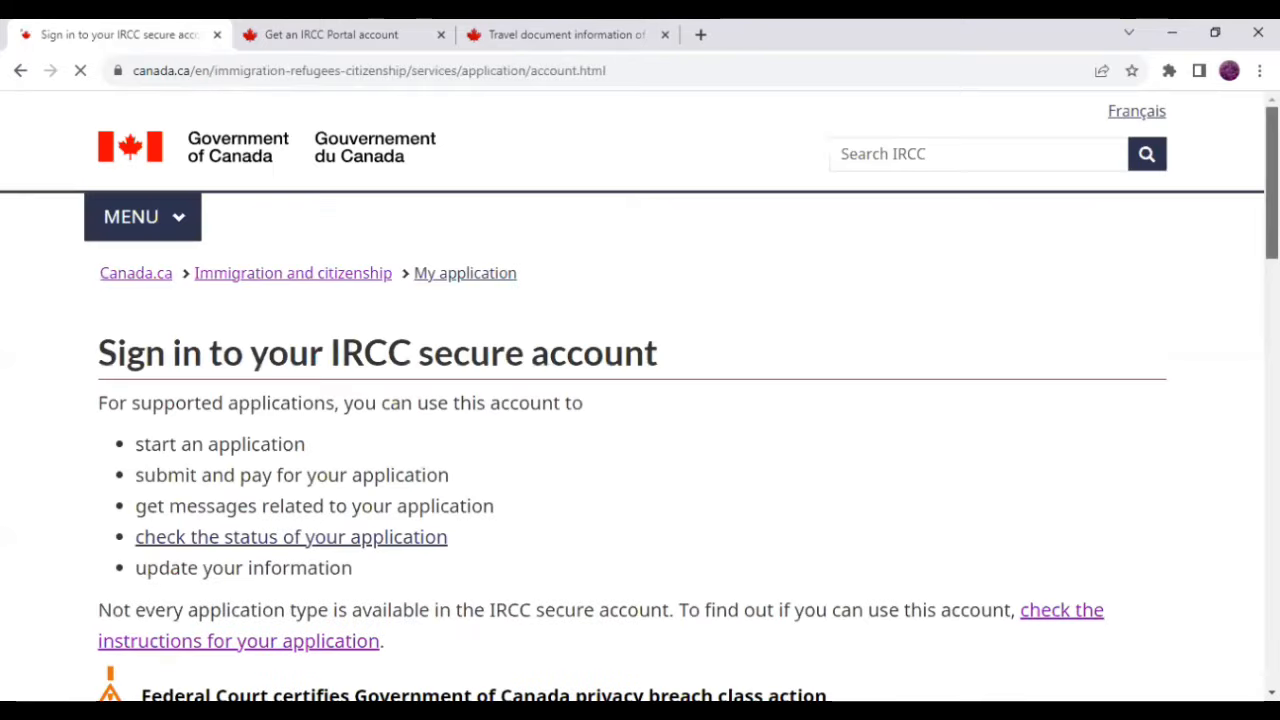
pyautogui.scroll(-8, 640, 400)
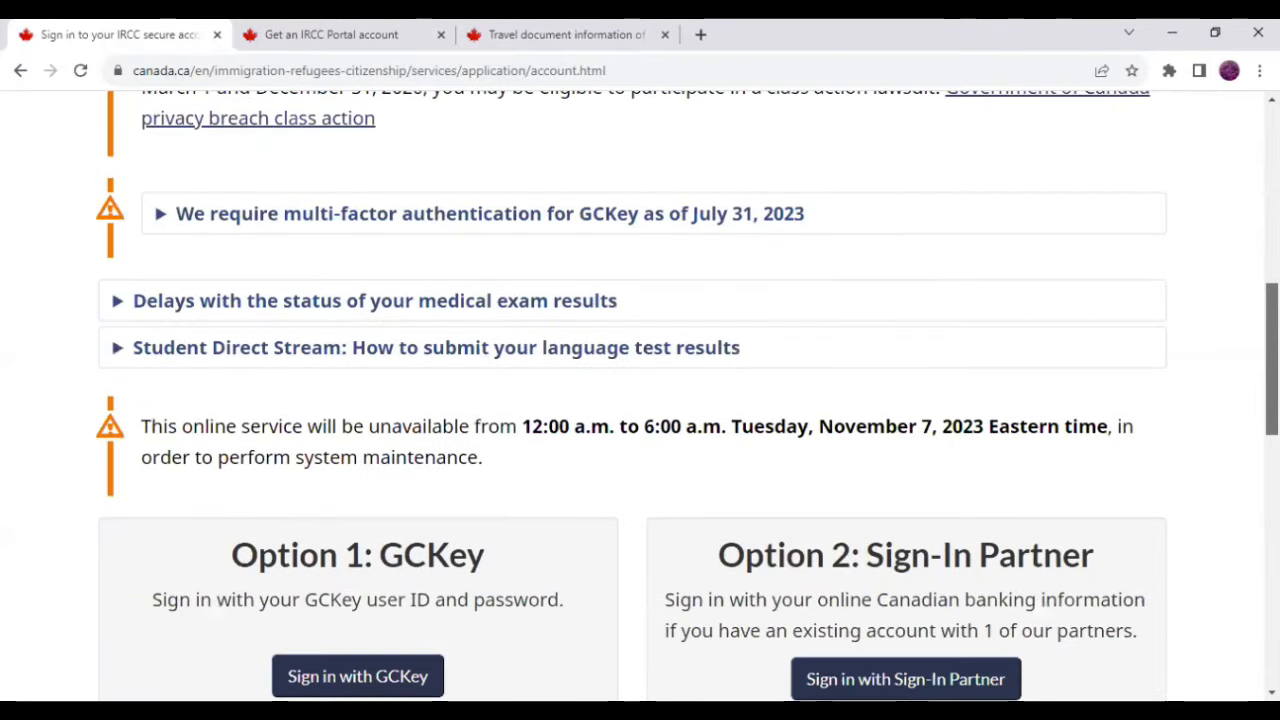
pyautogui.scroll(-2, 489, 414)
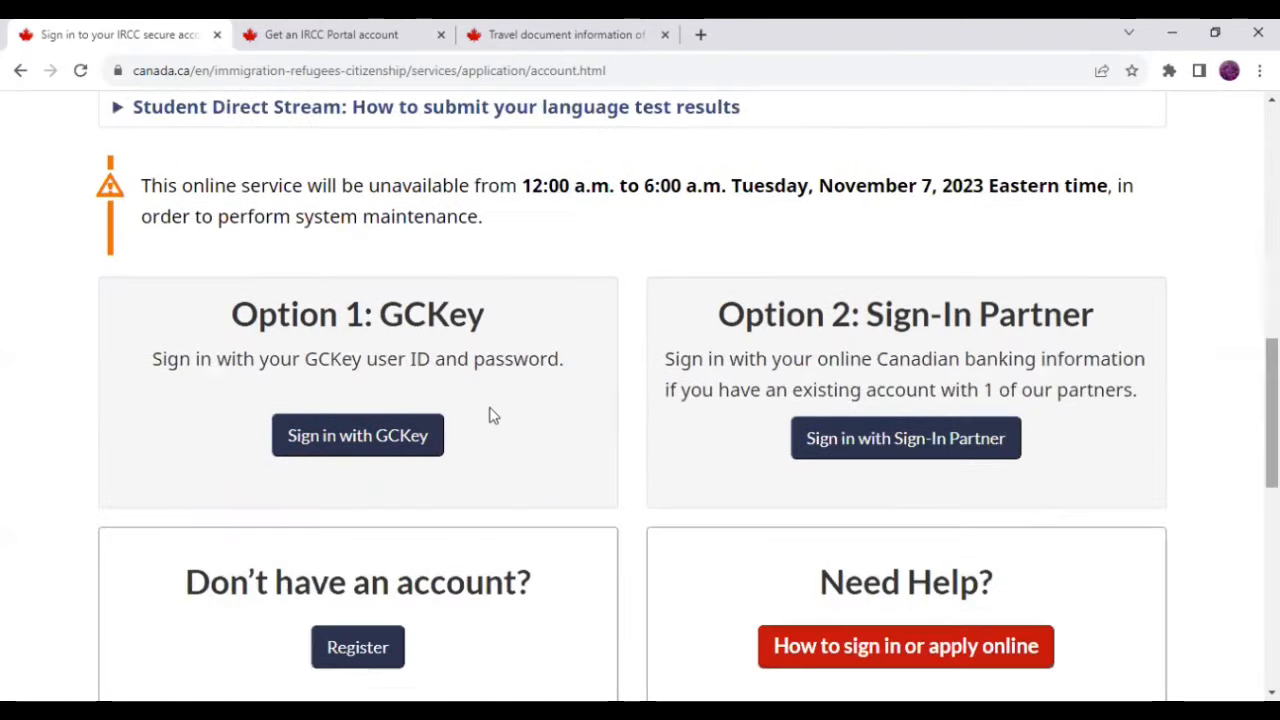
# Choose GCKey, start a new sign-up and accept the terms and conditions.
pyautogui.click(405, 452)
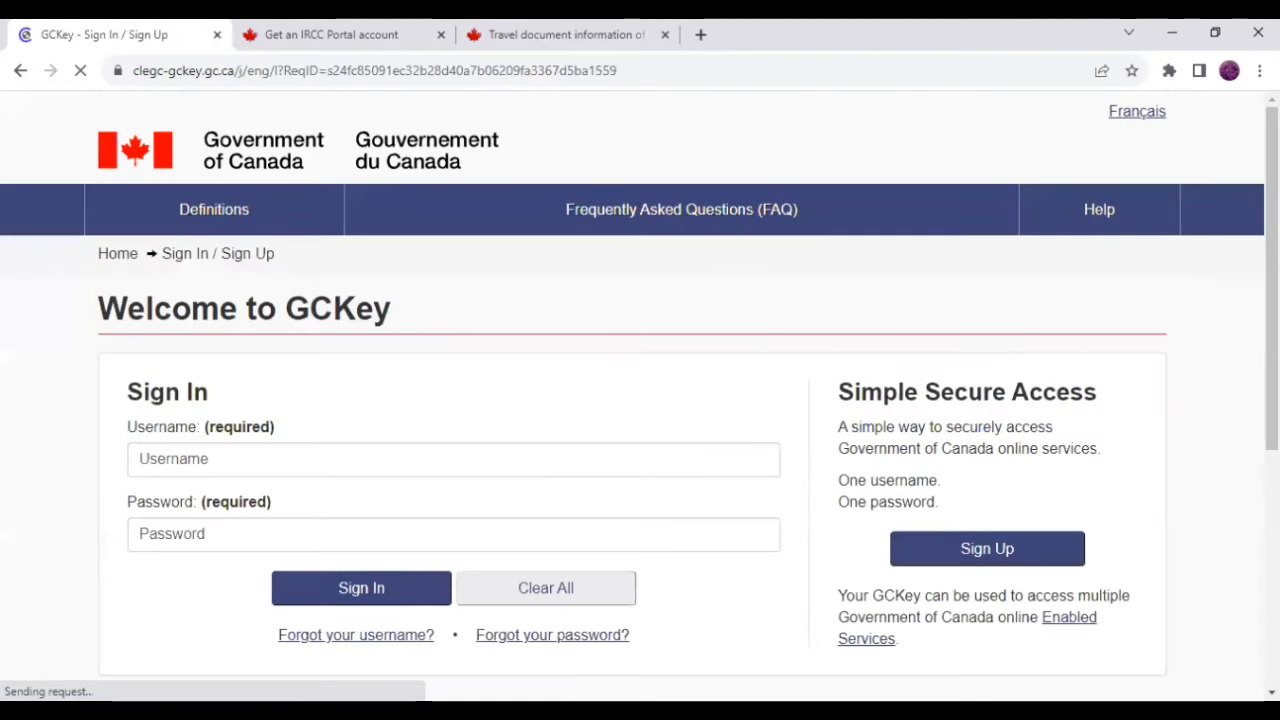
pyautogui.scroll(-2, 640, 400)
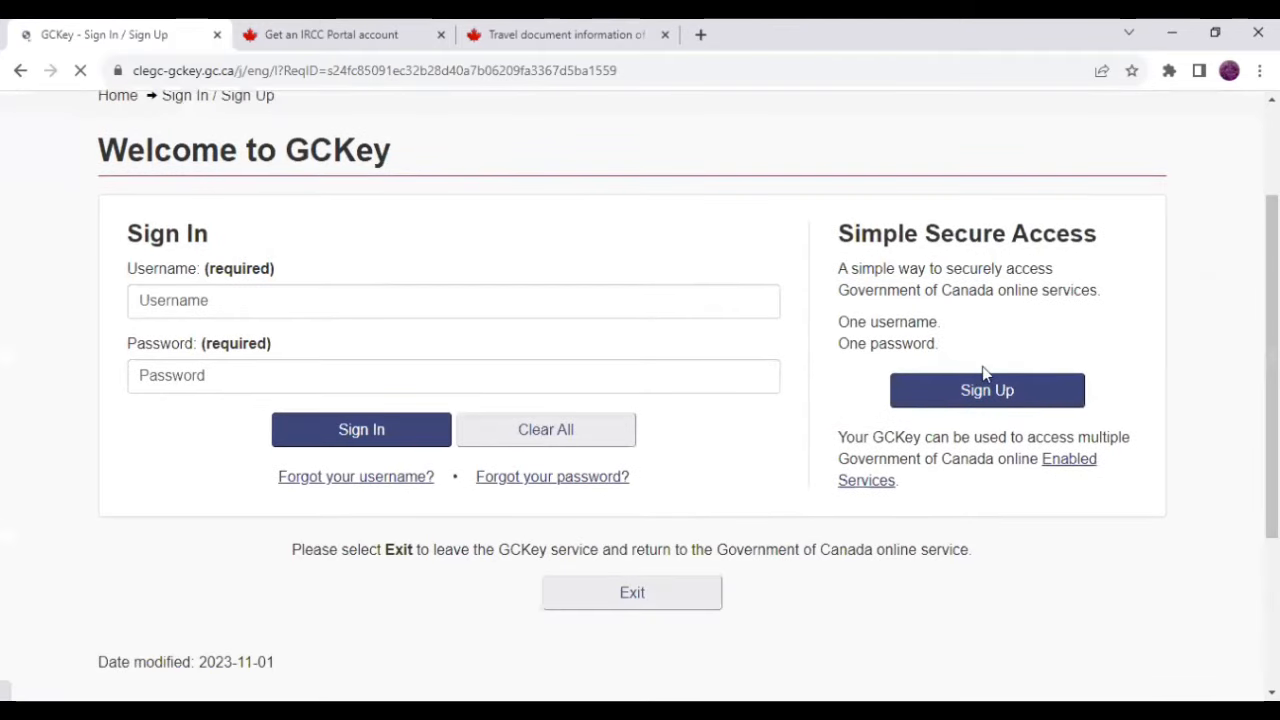
pyautogui.click(981, 394)
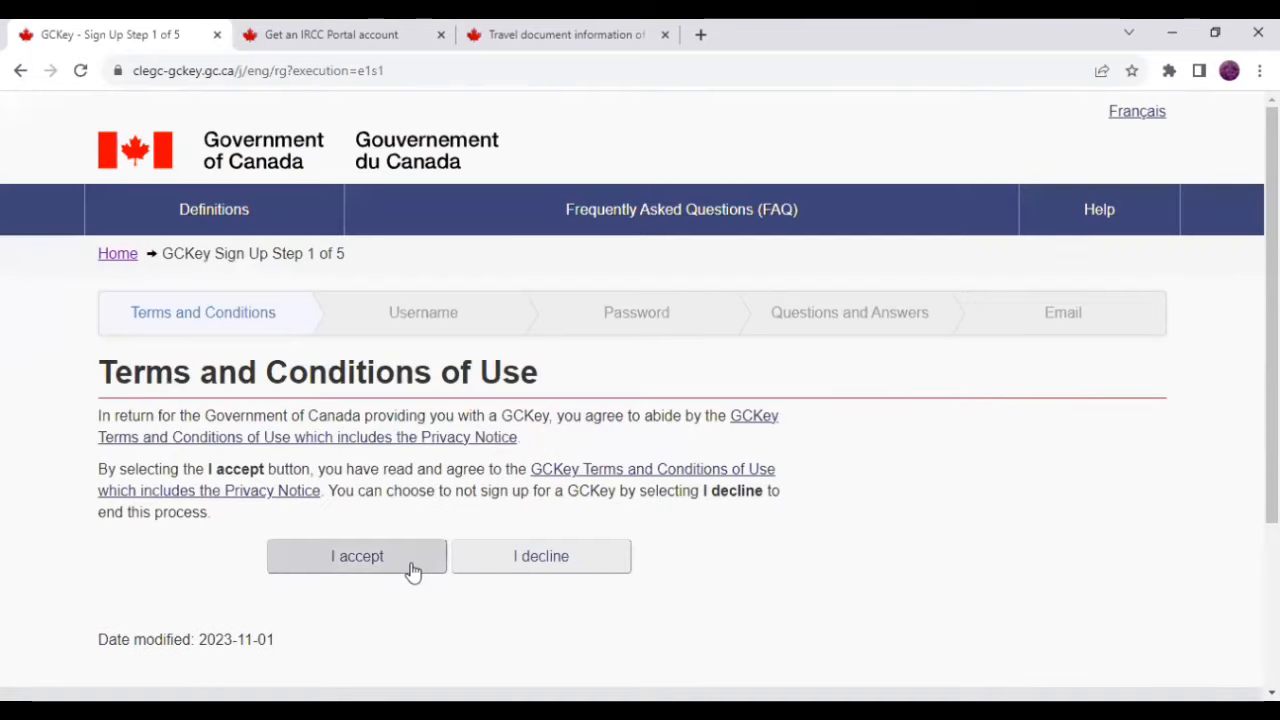
pyautogui.click(413, 567)
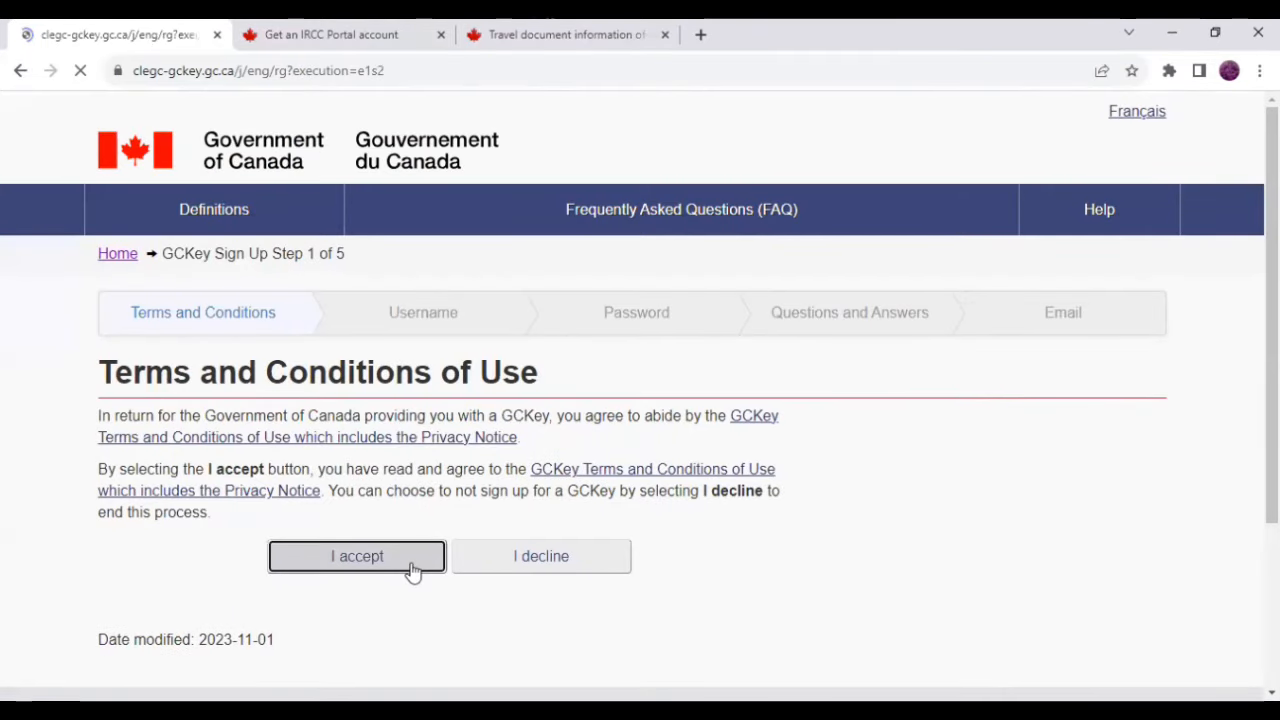
pyautogui.scroll(-1, 603, 437)
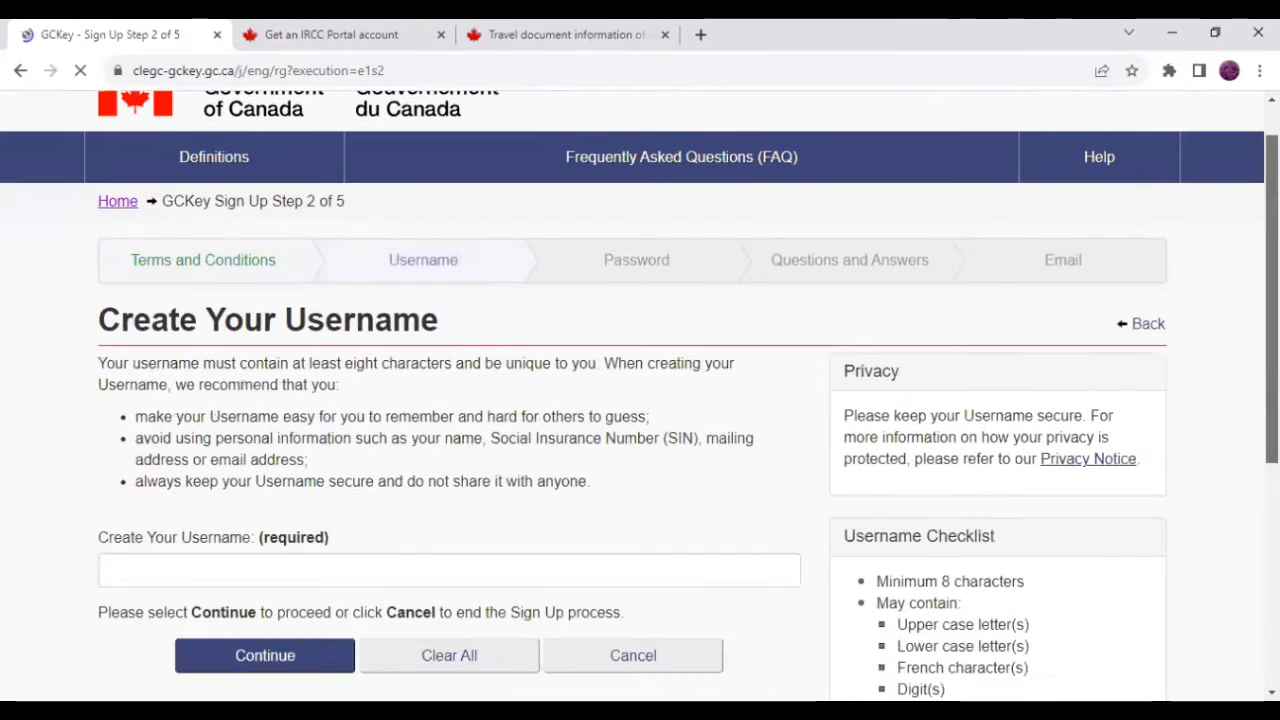
pyautogui.scroll(-2, 508, 440)
# Enter a username of at least eight characters in the username field.
pyautogui.click(508, 440)
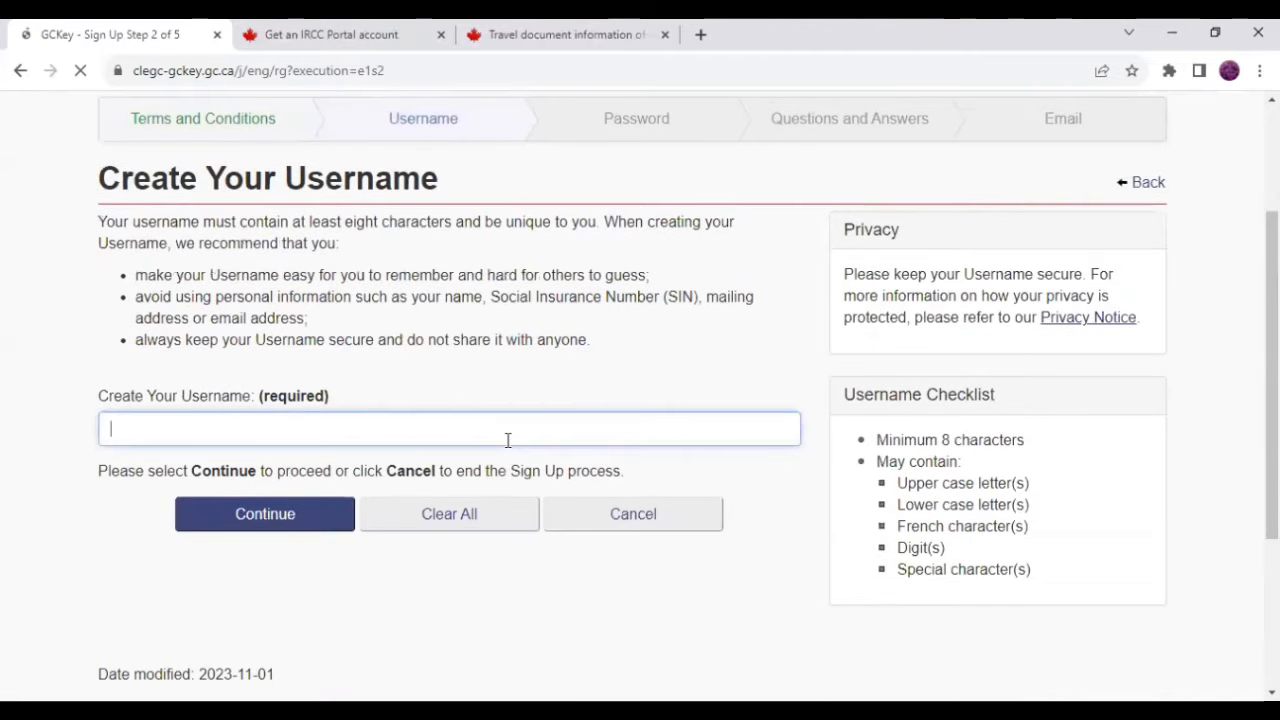
pyautogui.write('s')
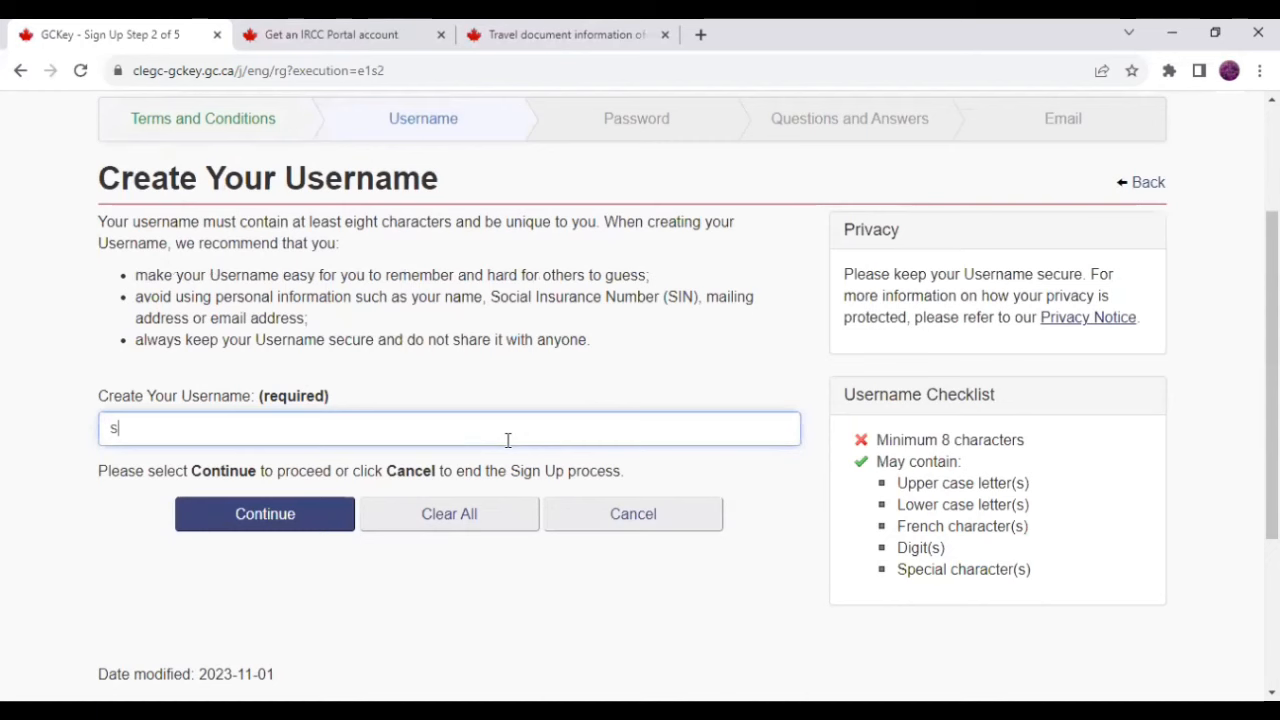
pyautogui.press('BackSpace')
pyautogui.write('yogan20202')
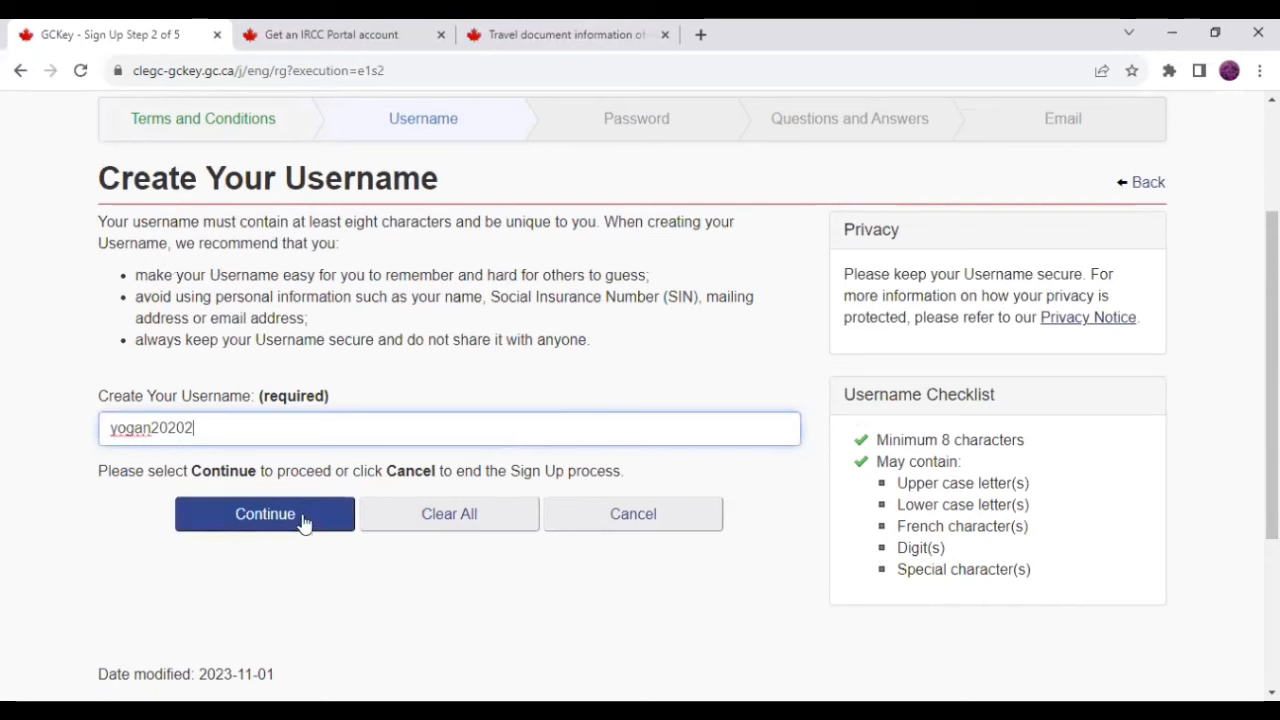
# Submit the username and begin the Step 3 Create Your Password field.
pyautogui.click(265, 514)
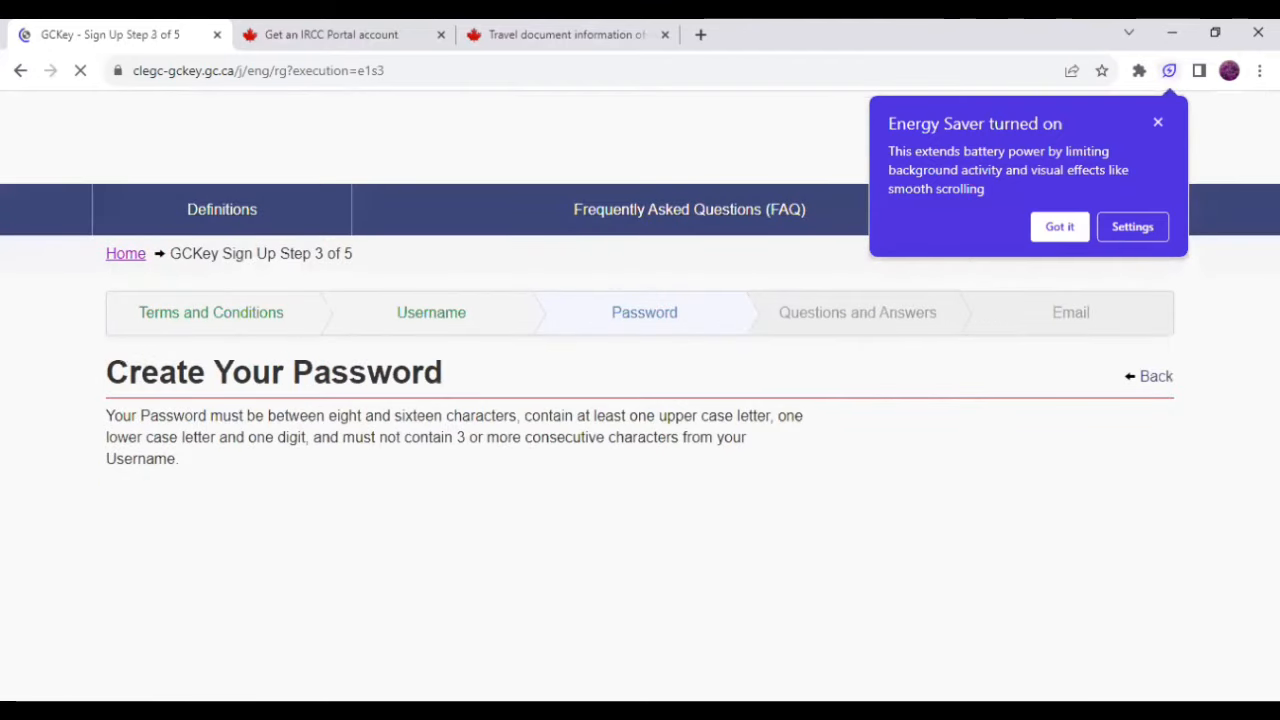
pyautogui.scroll(-2, 640, 400)
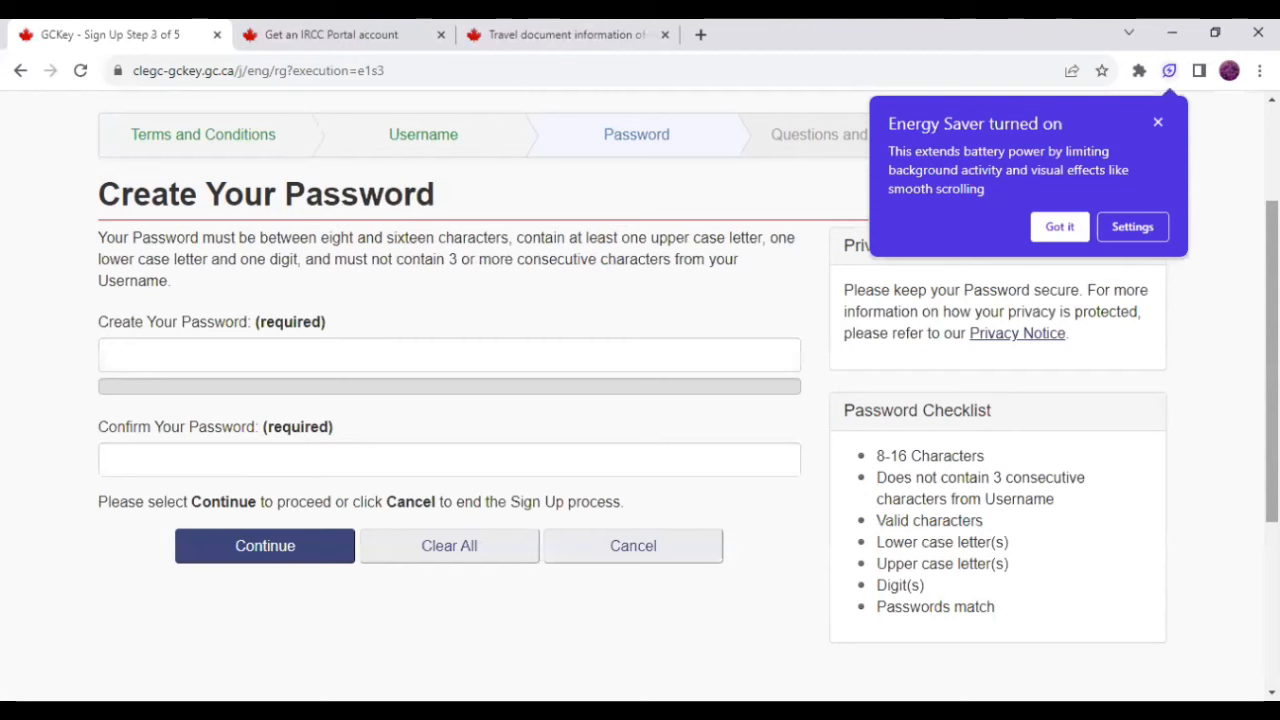
pyautogui.click(416, 354)
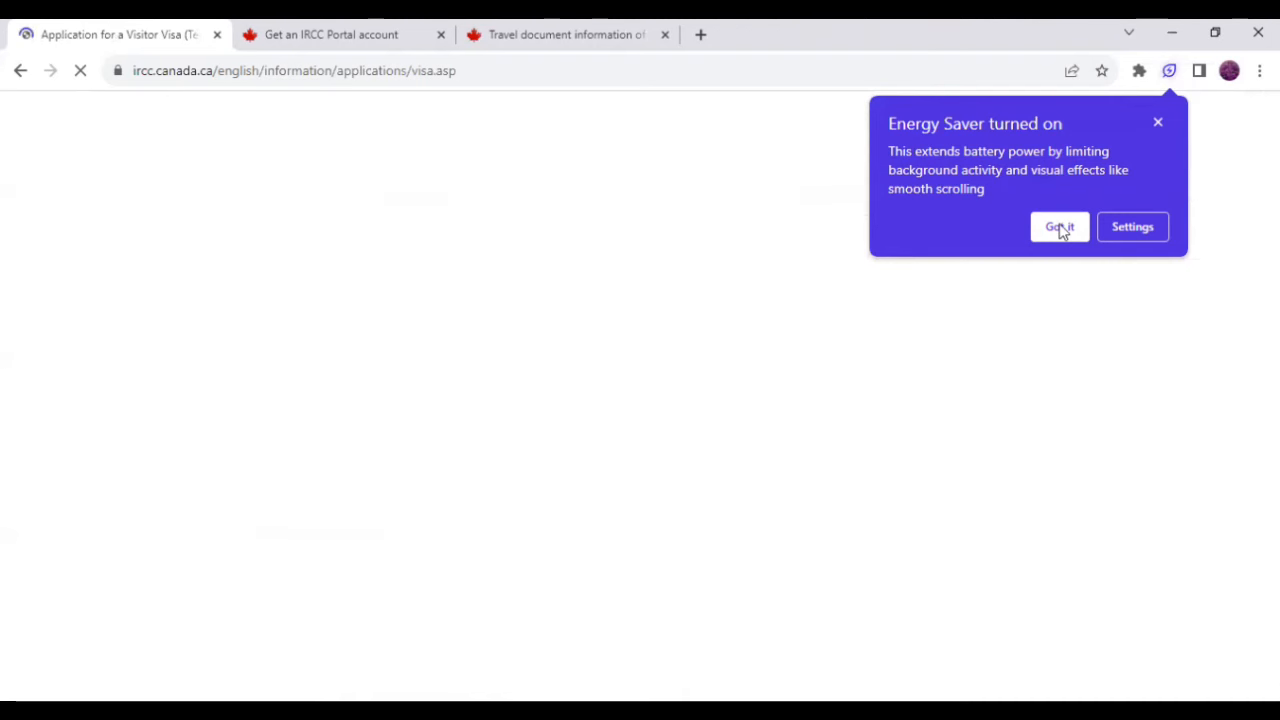
# Dismiss the Energy Saver notice and pick Sri Lanka from the country/territory dropdown.
pyautogui.click(1220, 181)
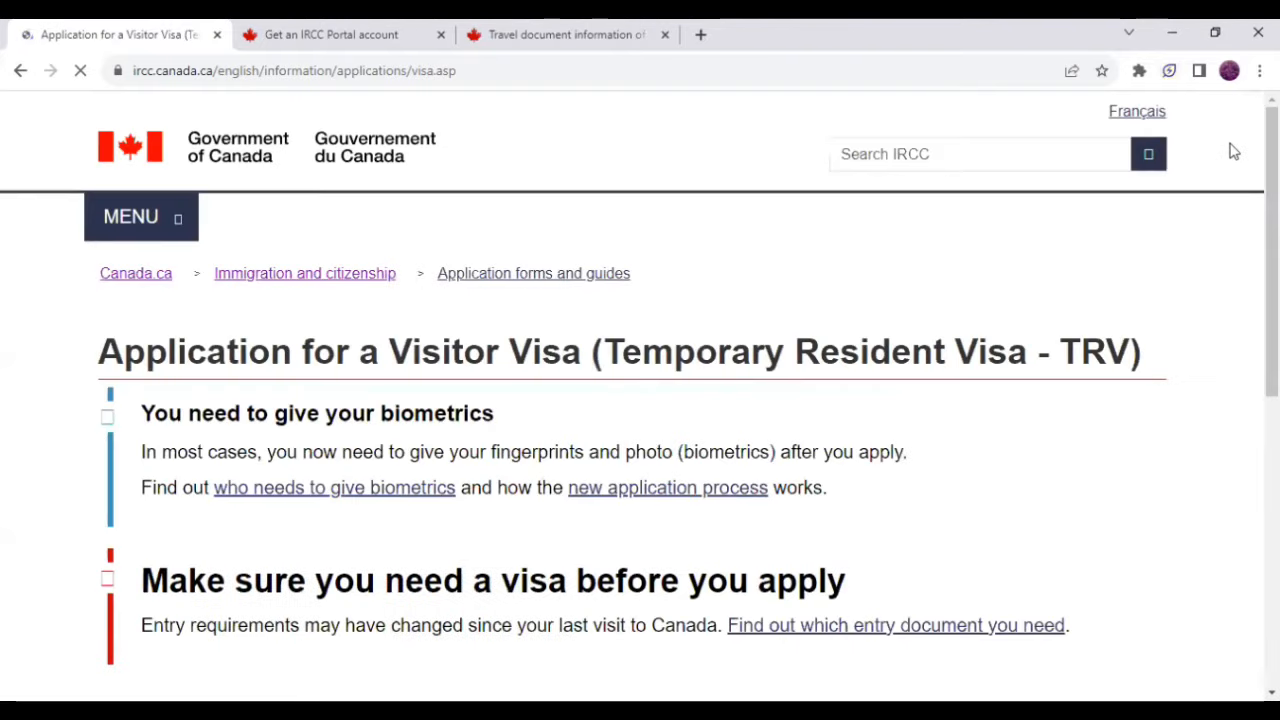
pyautogui.scroll(-5, 640, 400)
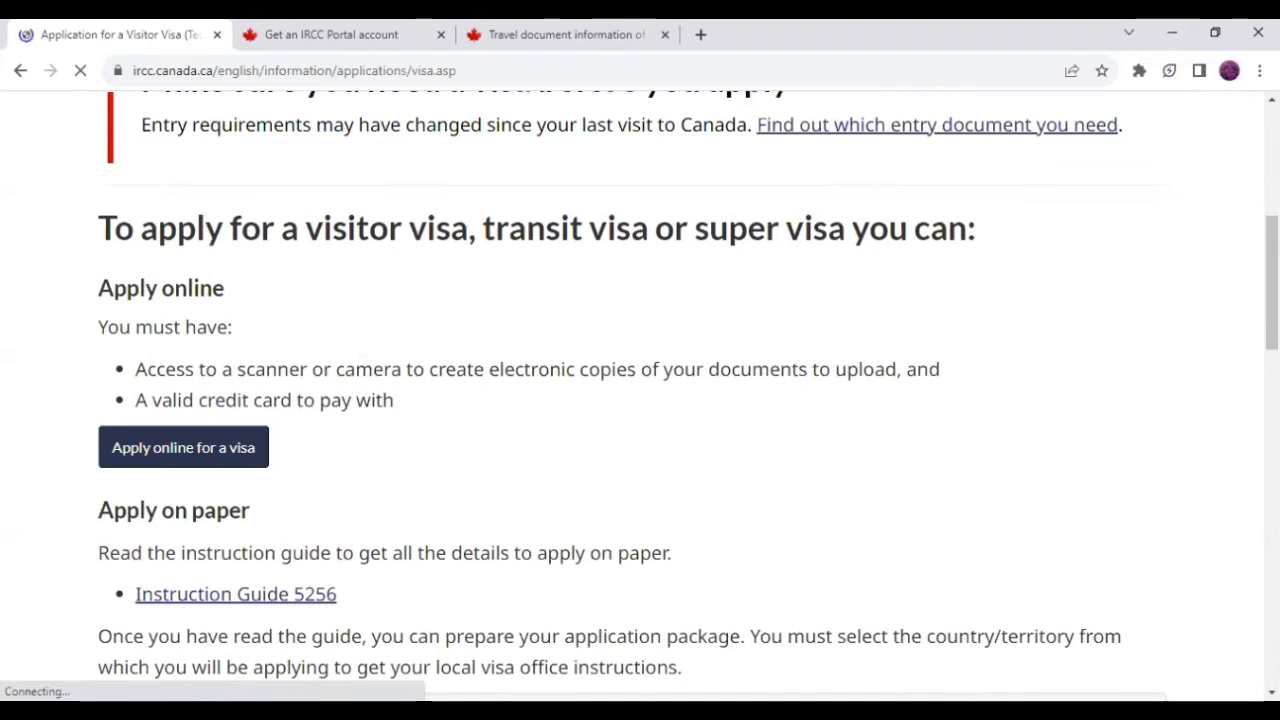
pyautogui.scroll(-1, 640, 400)
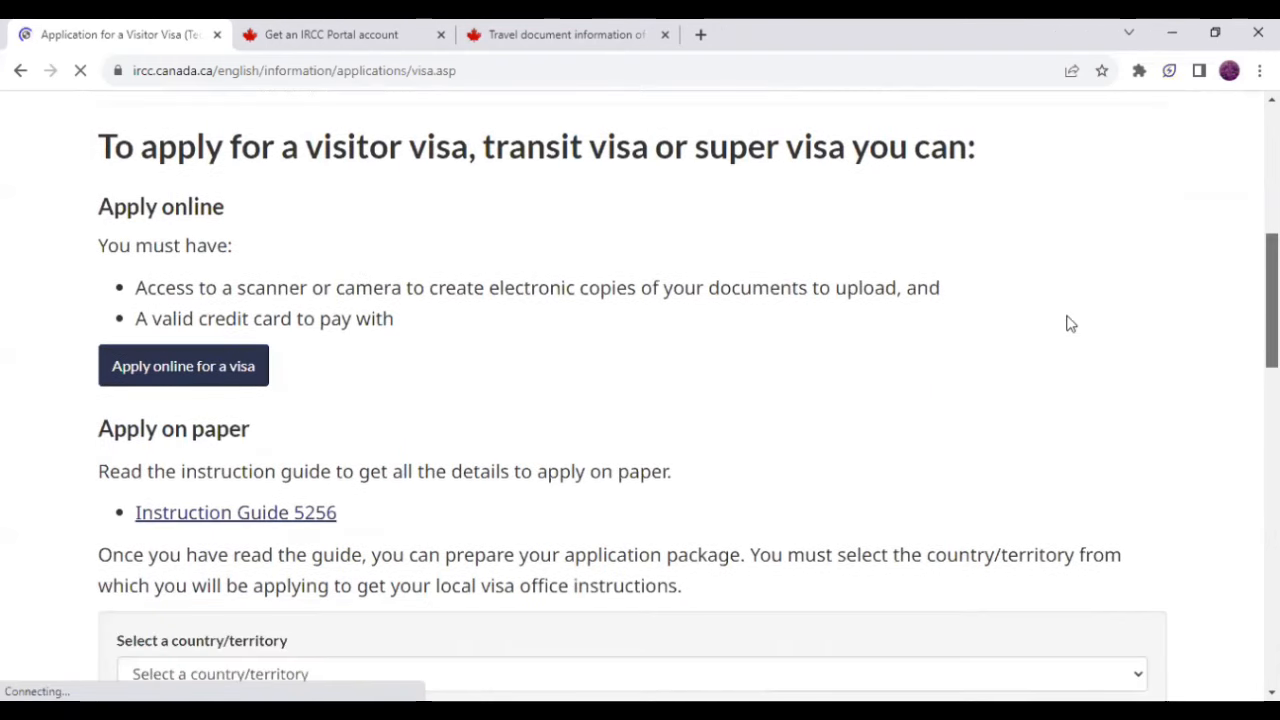
pyautogui.scroll(-3, 1068, 323)
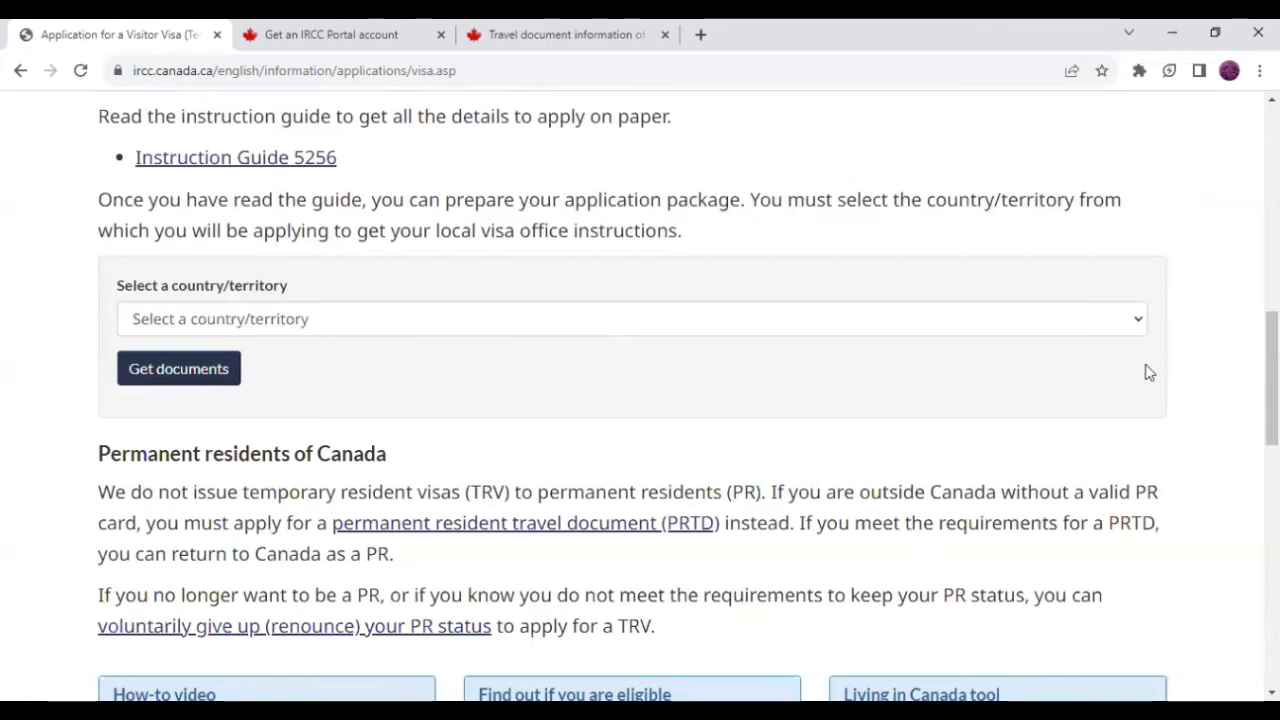
pyautogui.click(1138, 320)
pyautogui.scroll(-5, 1150, 487)
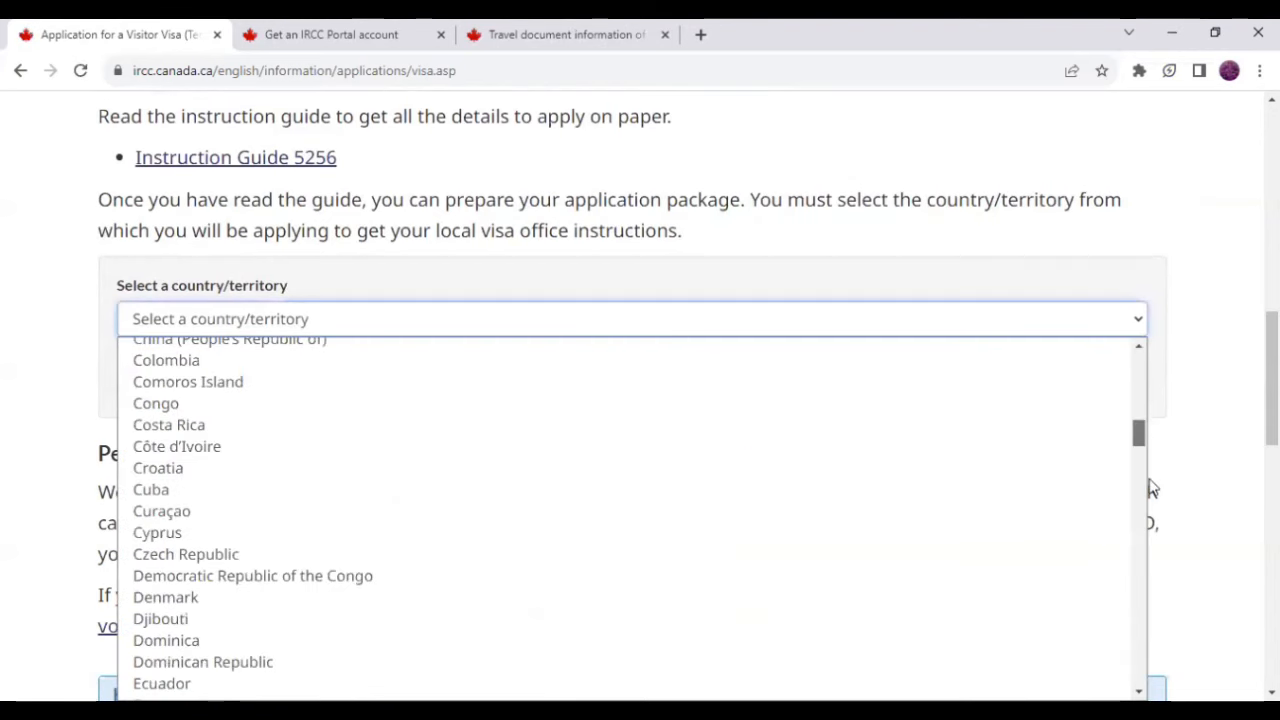
pyautogui.scroll(-10, 1140, 580)
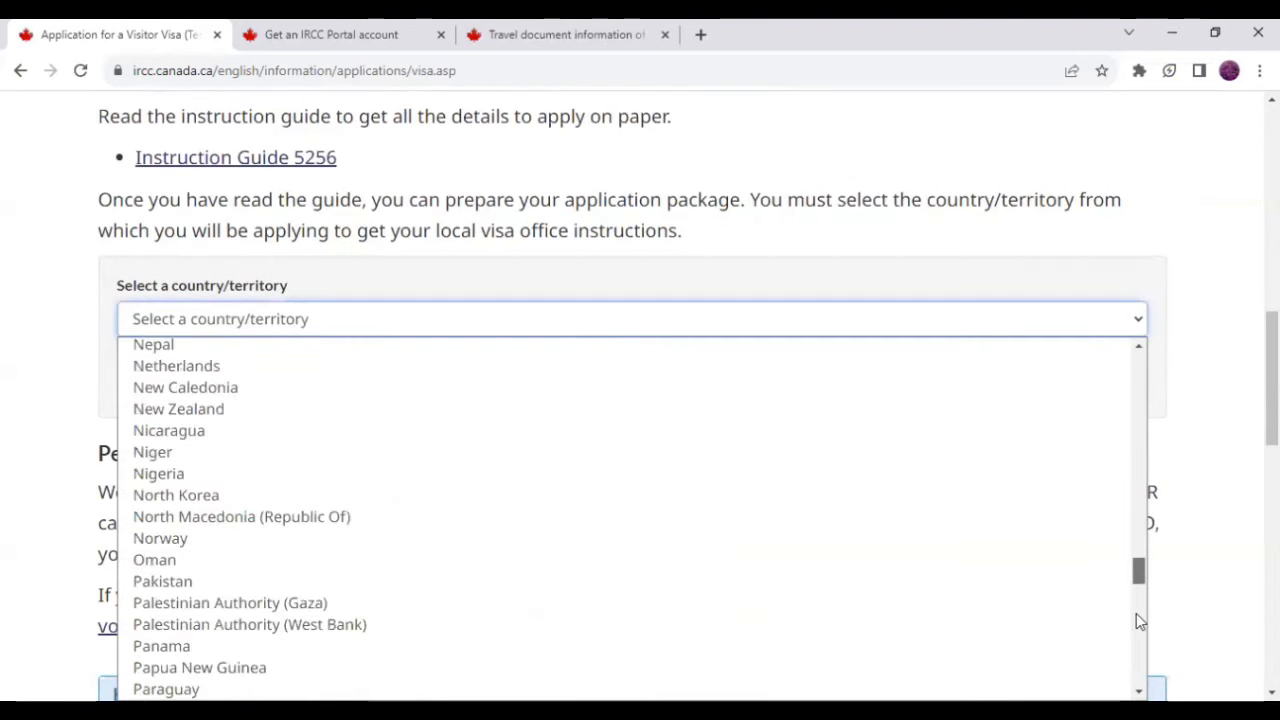
pyautogui.scroll(-5, 1139, 620)
pyautogui.scroll(-2, 1136, 626)
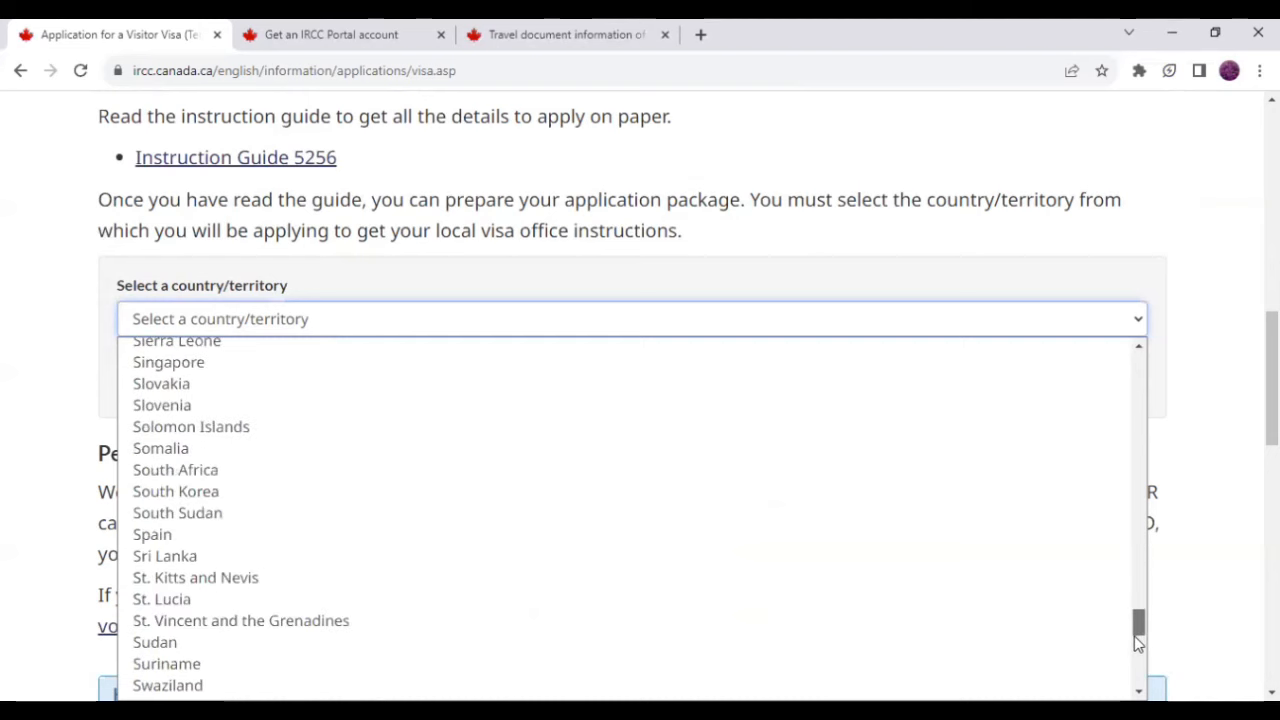
pyautogui.scroll(-2, 843, 450)
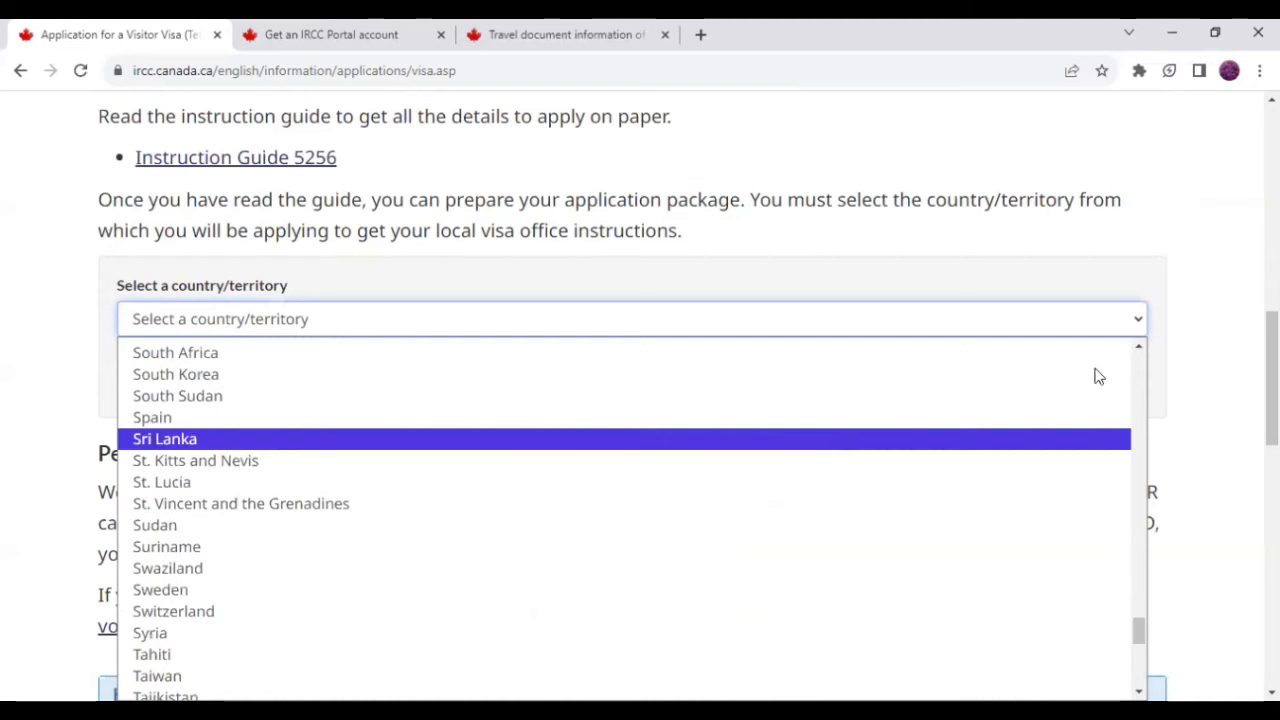
pyautogui.press('Return')
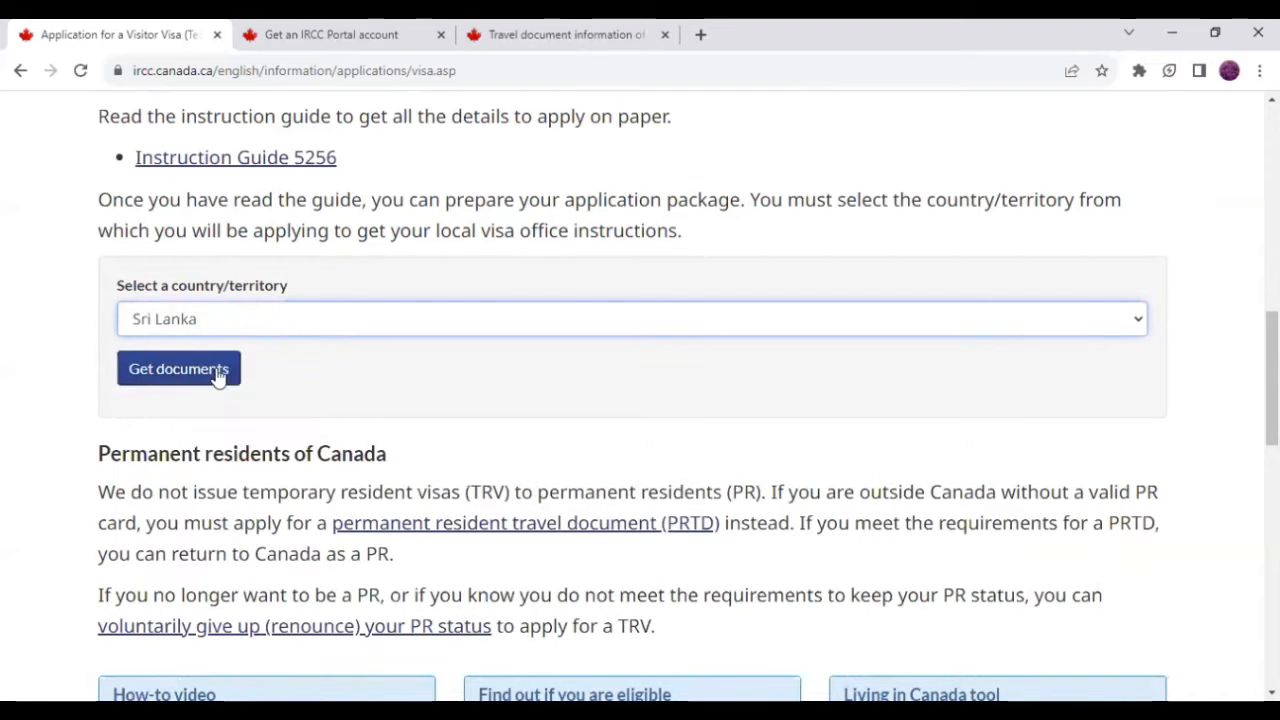
# Get the Sri Lanka package, open IMM 5707, IMM 5409 and IMM 5866, then show the invitation code.
pyautogui.click(217, 373)
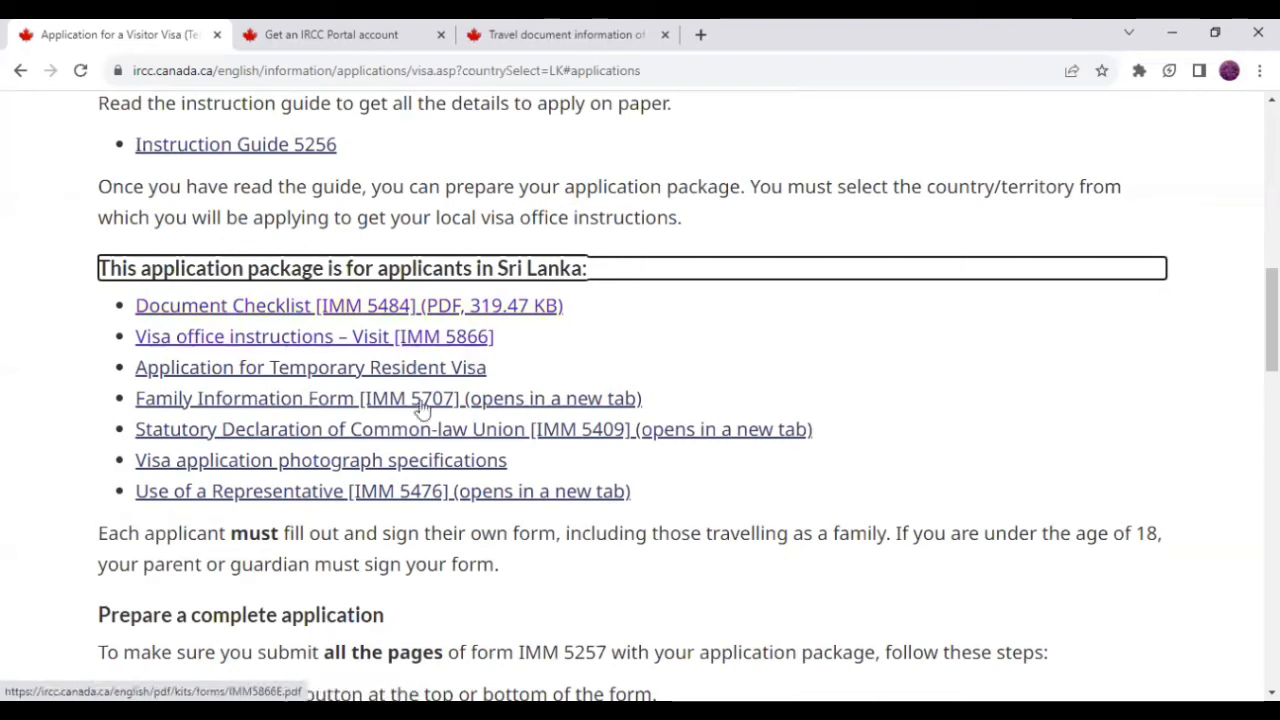
pyautogui.click(420, 405)
pyautogui.click(468, 432)
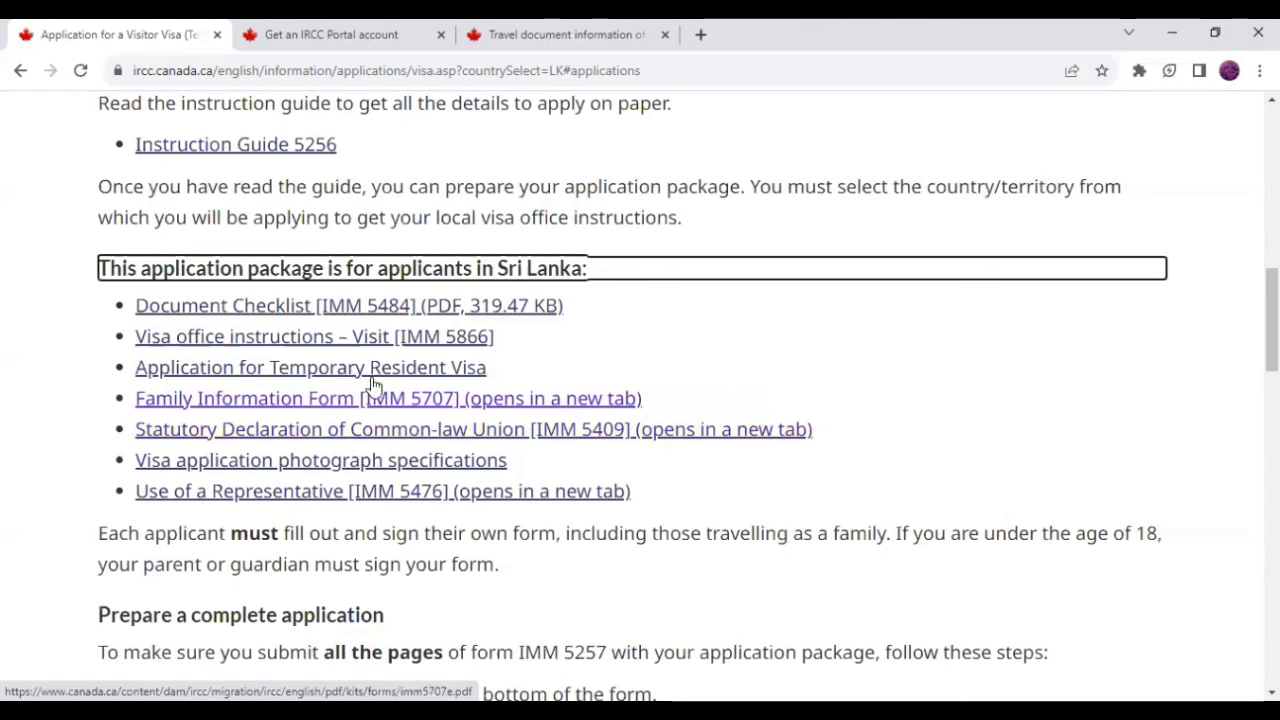
pyautogui.click(318, 422)
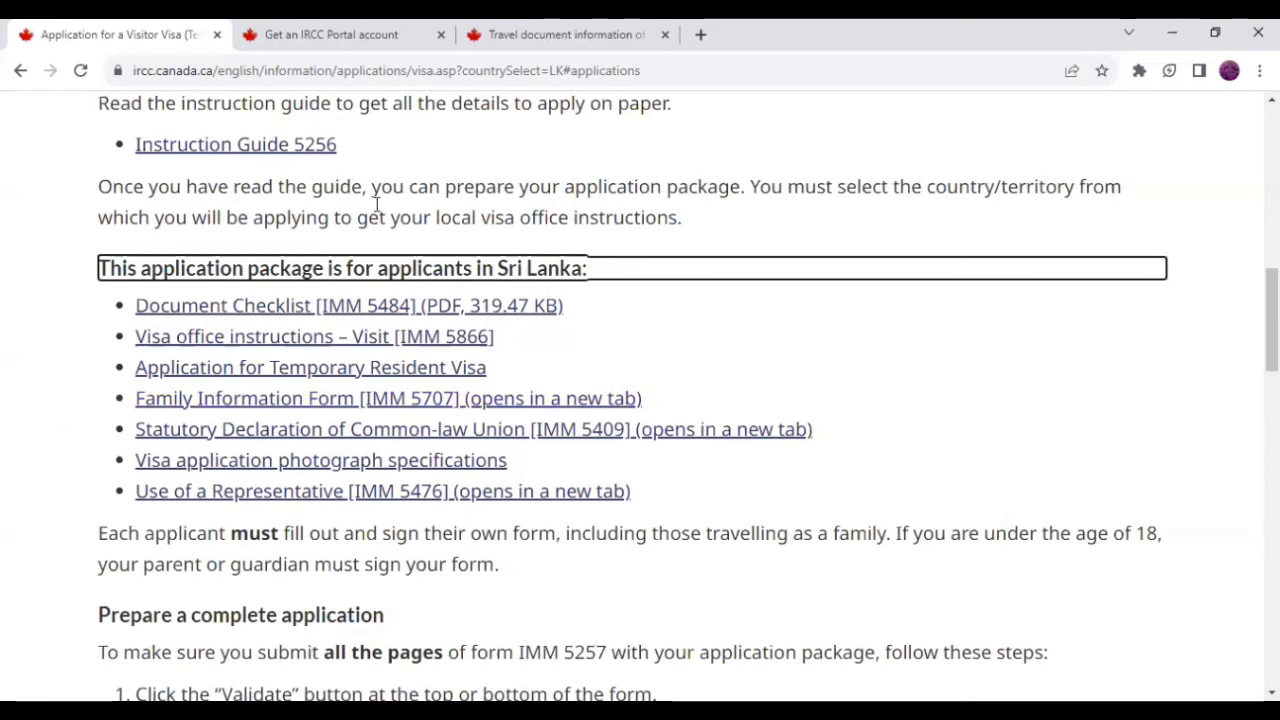
pyautogui.click(154, 348)
pyautogui.click(356, 37)
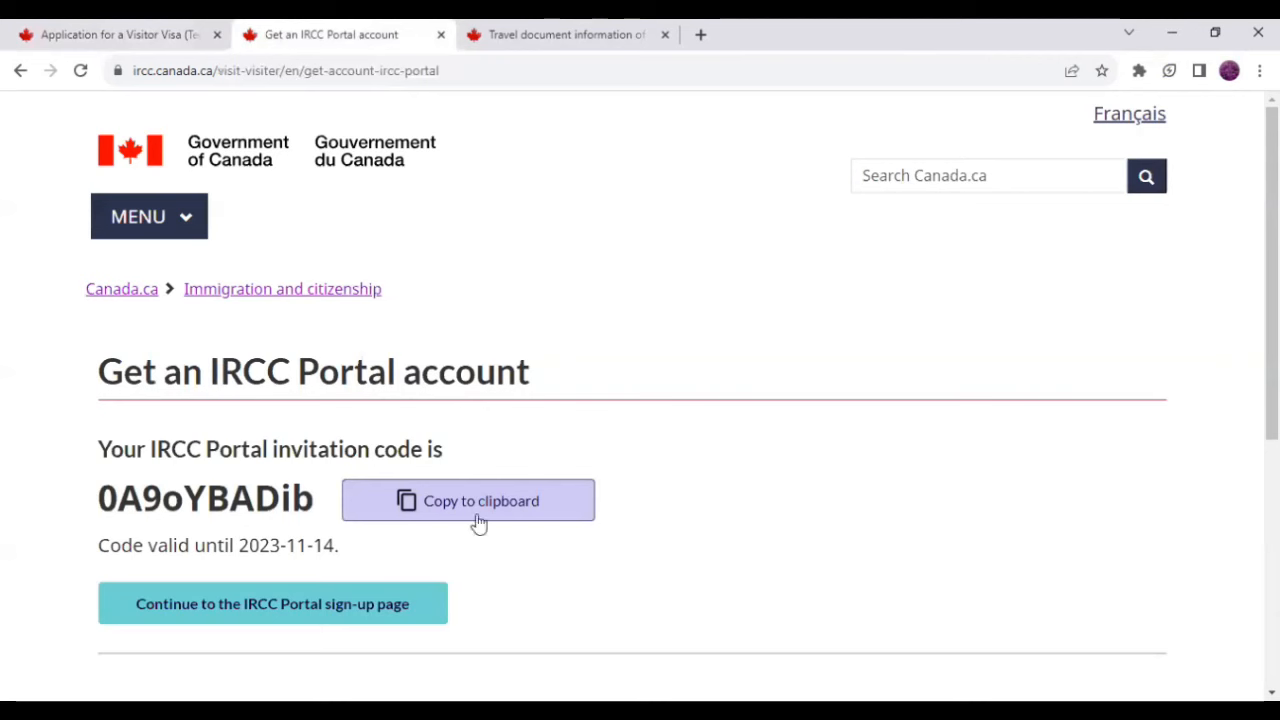